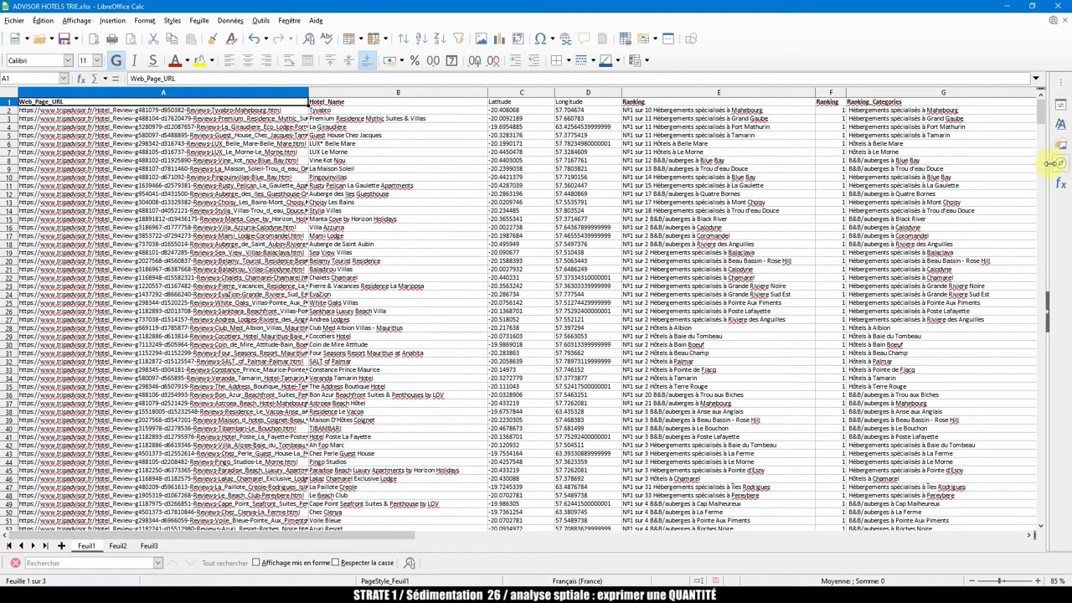
Delete the row containing about:blank and null near the end of the hotel list on Feuil1.
{"action": "left_click_drag", "start_coordinate": [1042, 115], "coordinate": [1044, 491]}
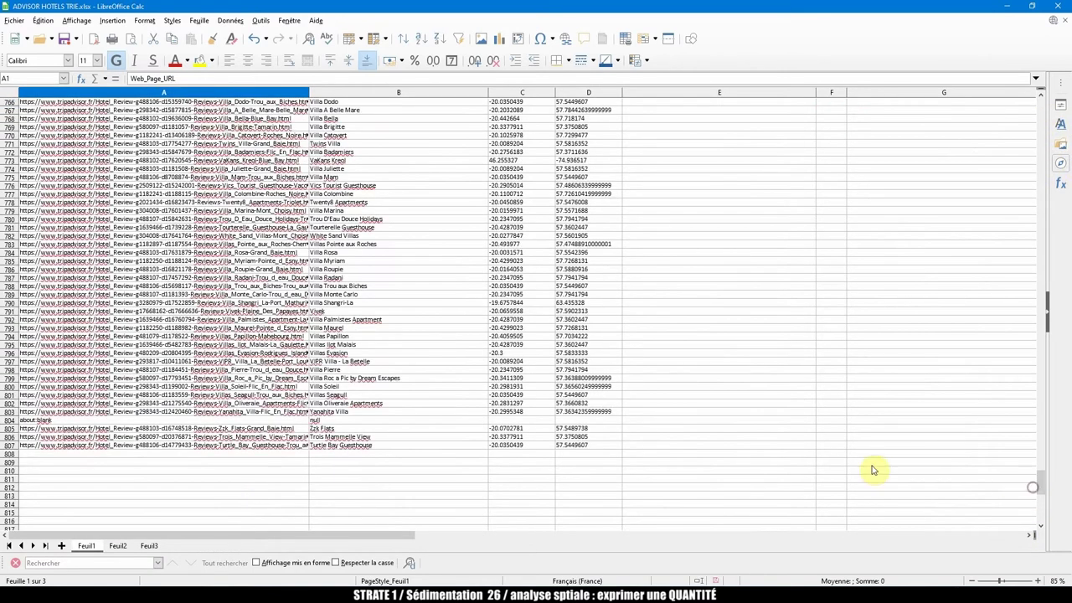
{"action": "left_click", "coordinate": [11, 423]}
{"action": "right_click", "coordinate": [11, 423]}
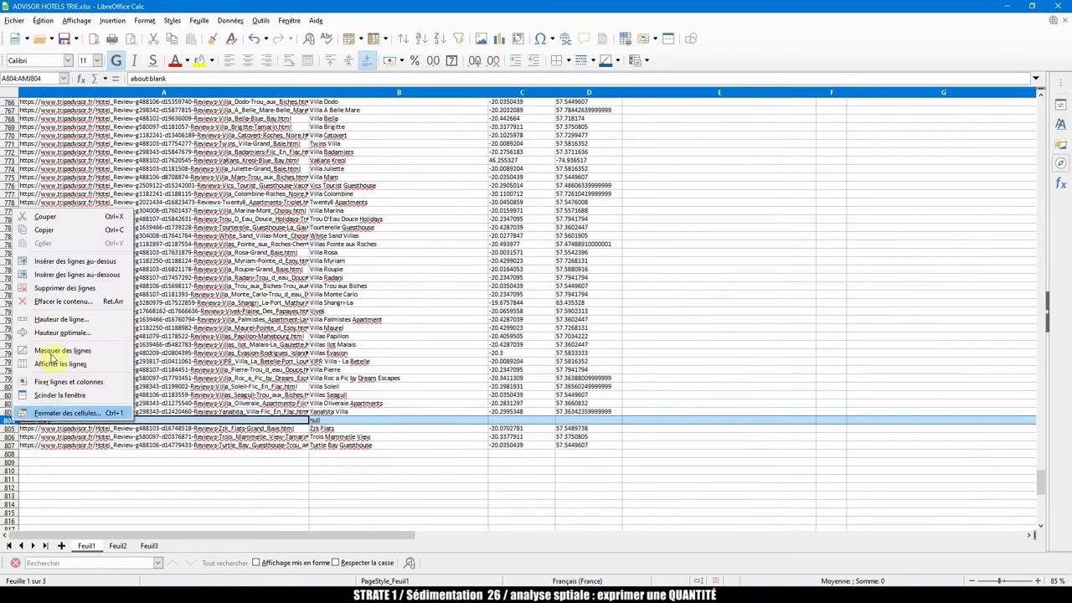
{"action": "left_click", "coordinate": [71, 312]}
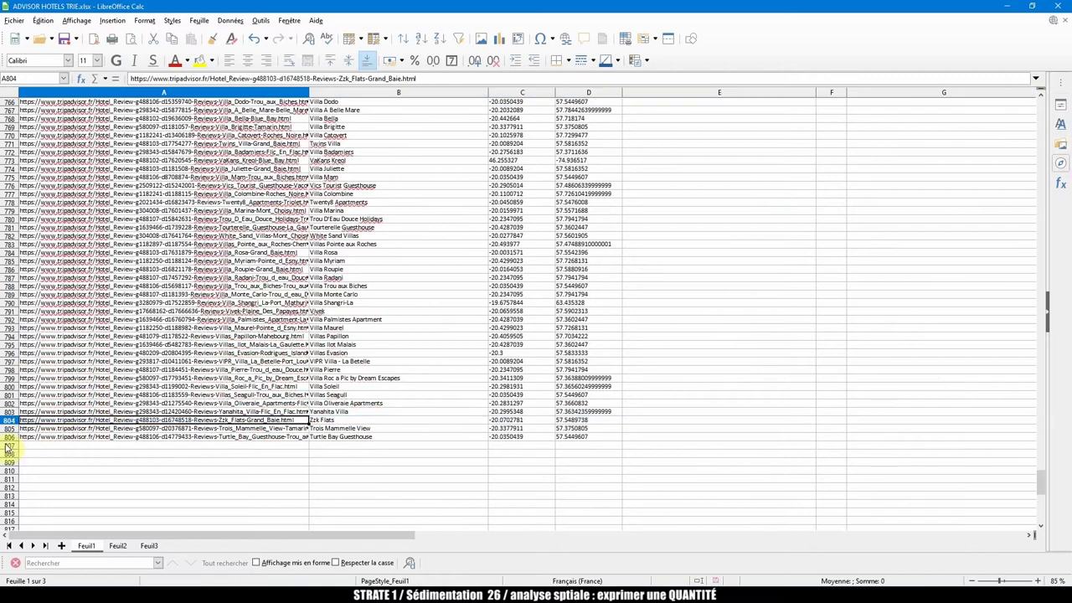
Examine the hotel table's Web_Page_URL, Hotel_Name, Latitude, Longitude and Location columns.
{"action": "key", "text": "ctrl+Home"}
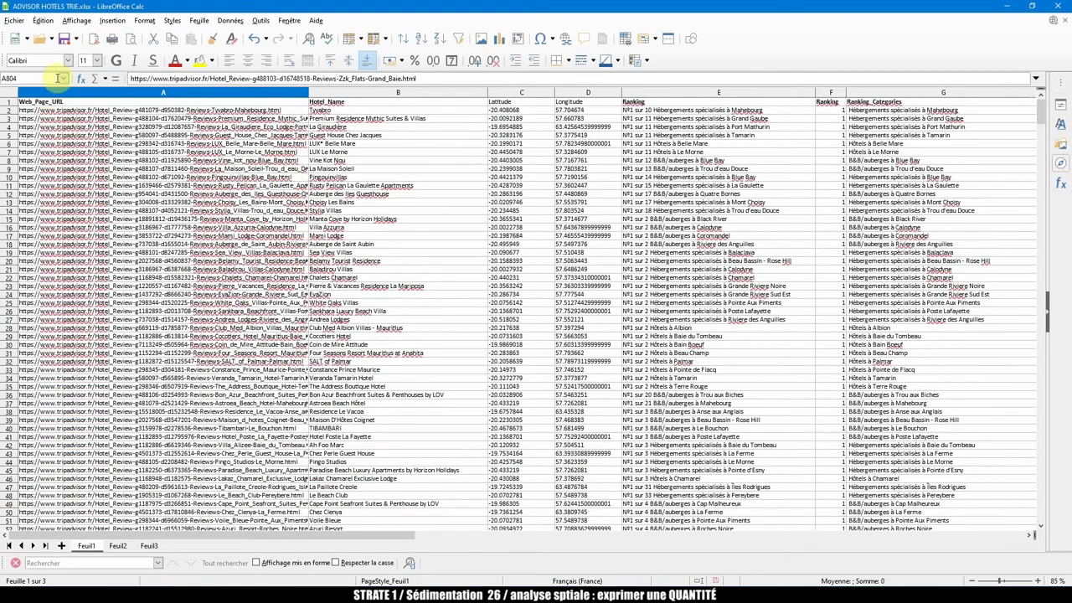
{"action": "left_click", "coordinate": [81, 93]}
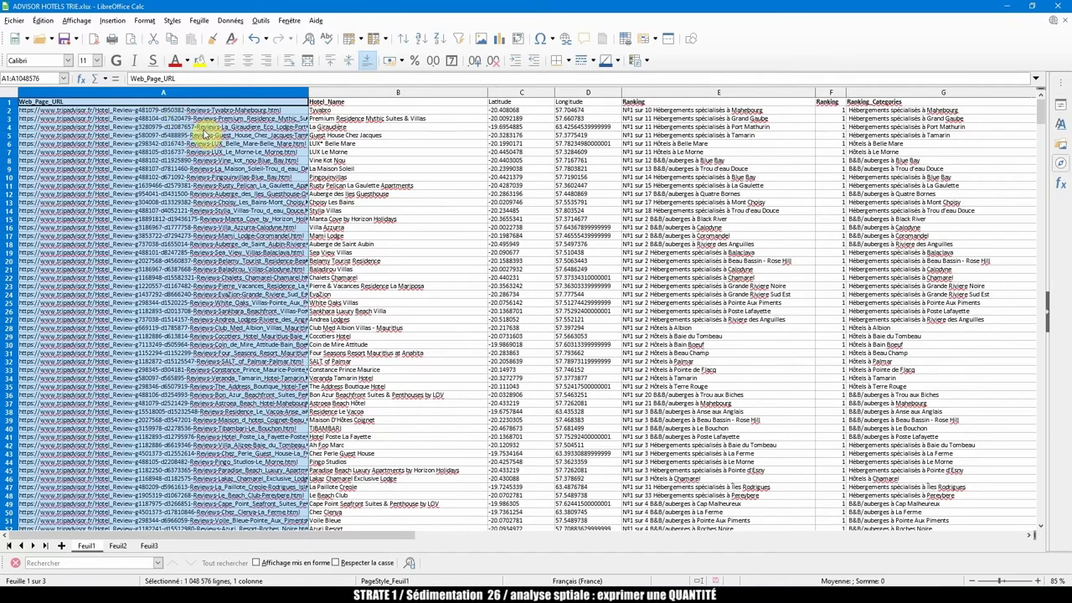
{"action": "left_click", "coordinate": [368, 93]}
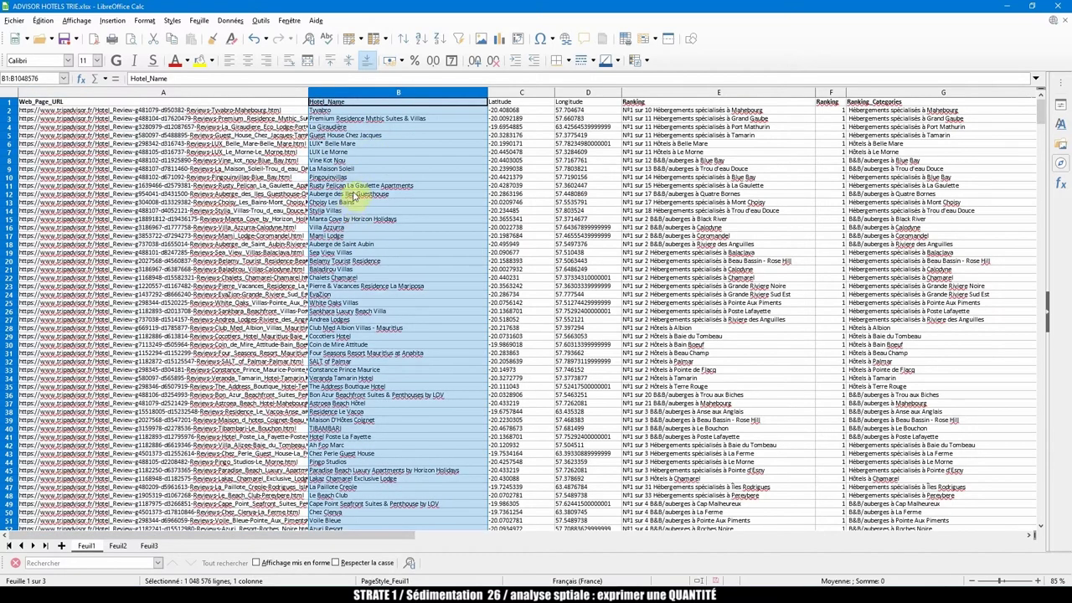
{"action": "left_click_drag", "start_coordinate": [513, 92], "coordinate": [567, 94]}
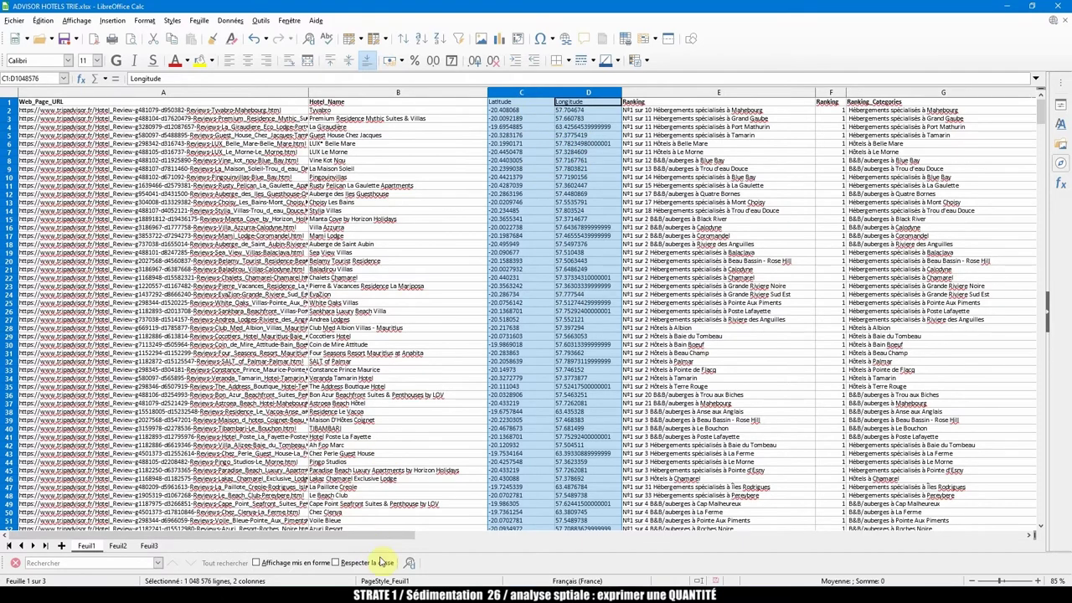
{"action": "scroll", "coordinate": [386, 536], "scroll_direction": "right", "scroll_amount": 3}
{"action": "left_click", "coordinate": [624, 92]}
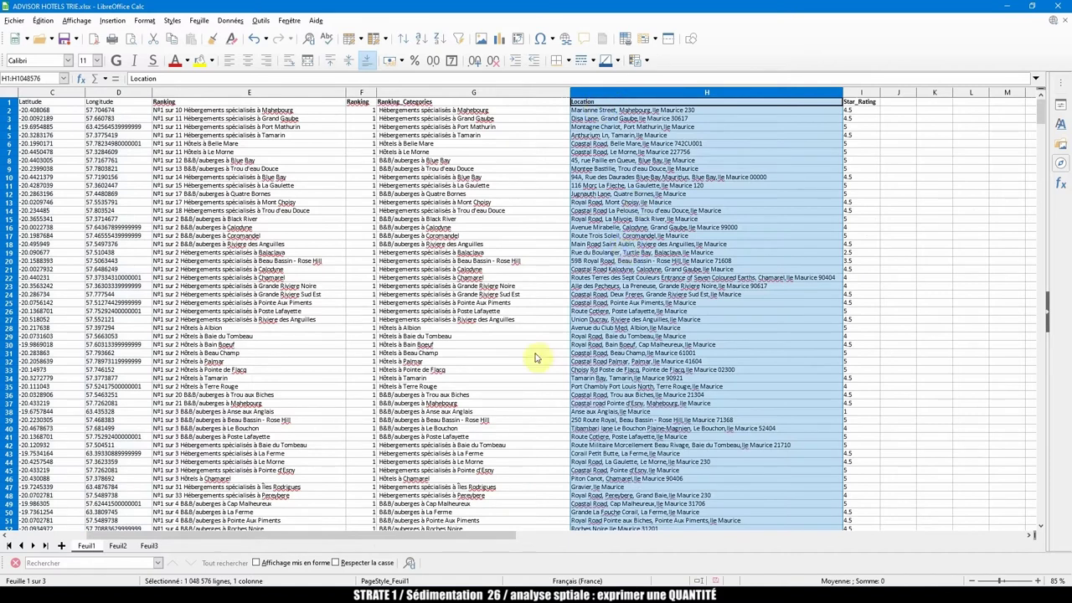
Examine the three ranking columns, including the row 119 record, and the Star_Rating column of the hotel table.
{"action": "left_click", "coordinate": [214, 92]}
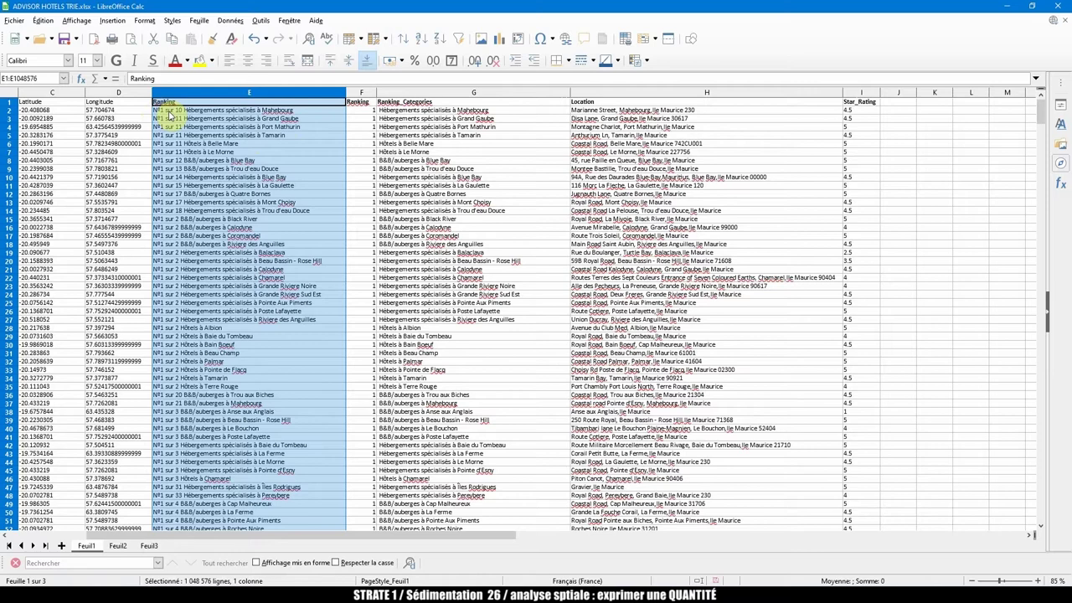
{"action": "left_click", "coordinate": [360, 111]}
{"action": "scroll", "coordinate": [383, 148], "scroll_direction": "down", "scroll_amount": 20}
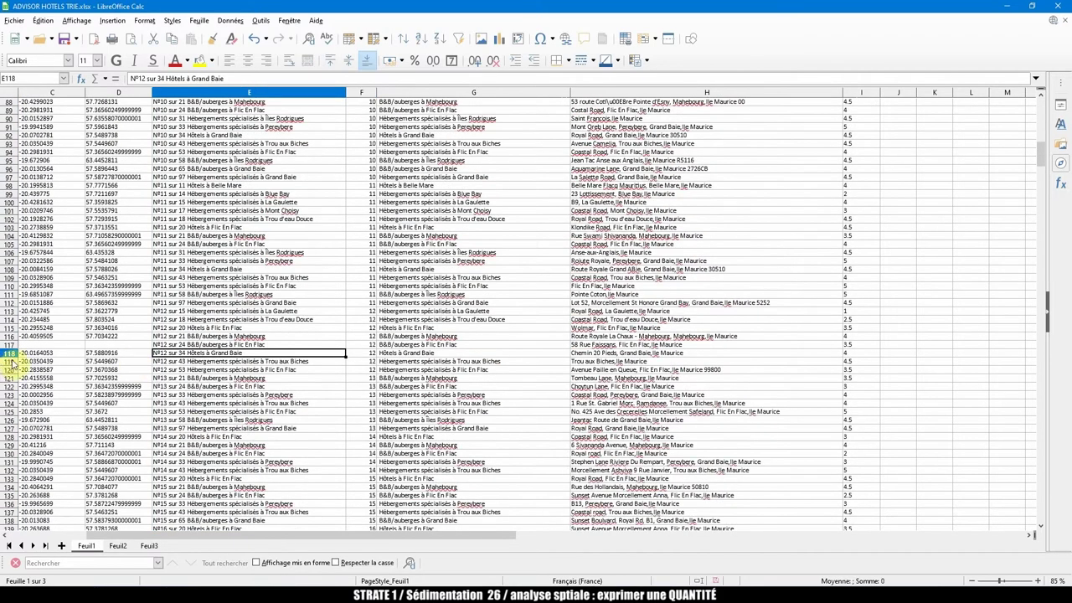
{"action": "left_click", "coordinate": [11, 361]}
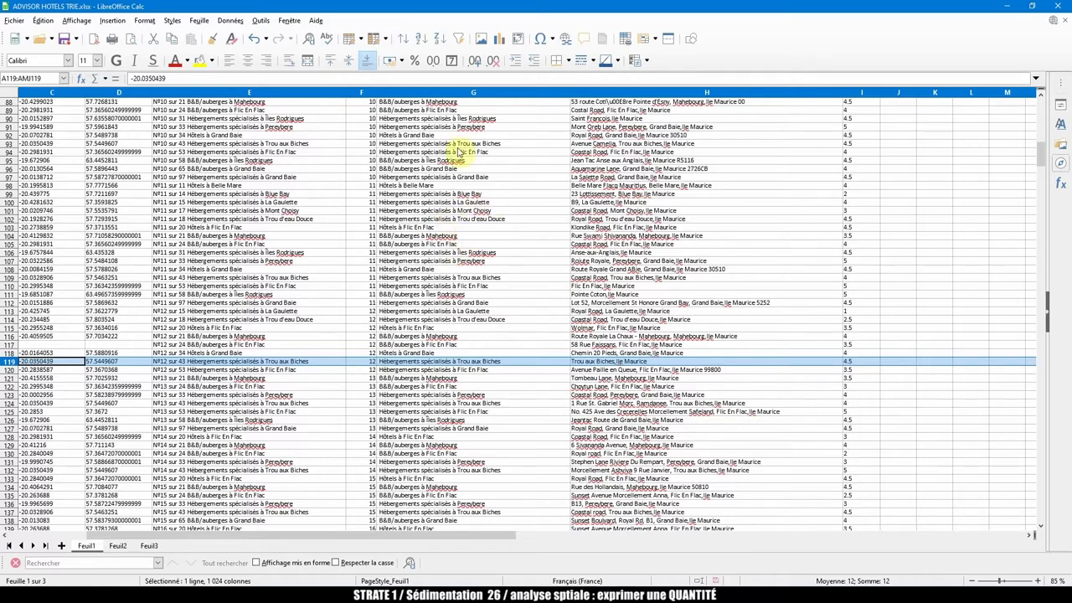
{"action": "left_click", "coordinate": [230, 20]}
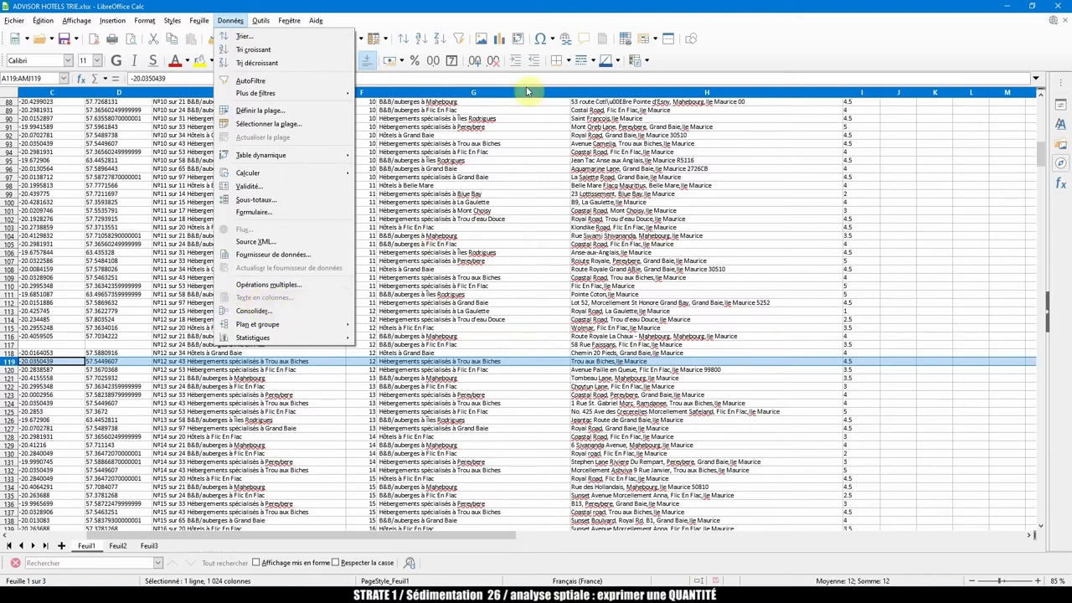
{"action": "left_click", "coordinate": [368, 367]}
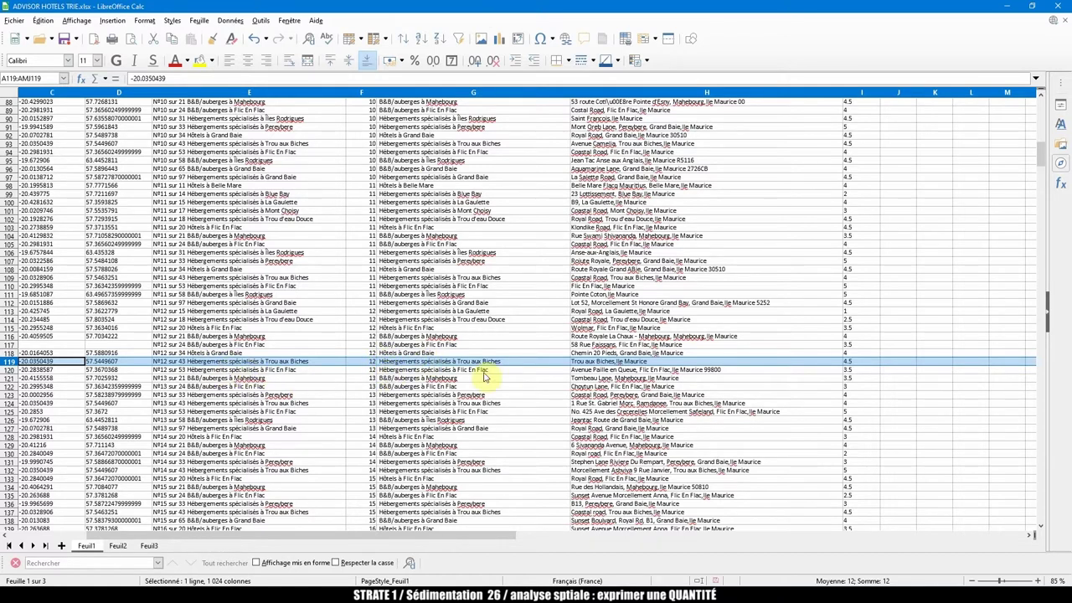
{"action": "left_click_drag", "start_coordinate": [1042, 160], "coordinate": [1041, 107]}
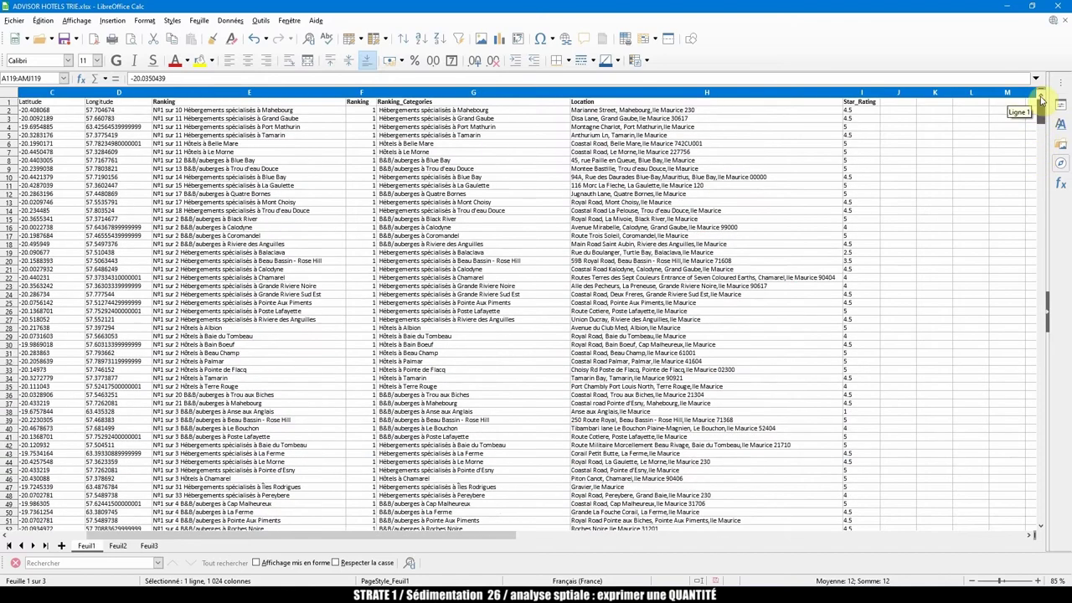
{"action": "left_click_drag", "start_coordinate": [333, 93], "coordinate": [394, 99]}
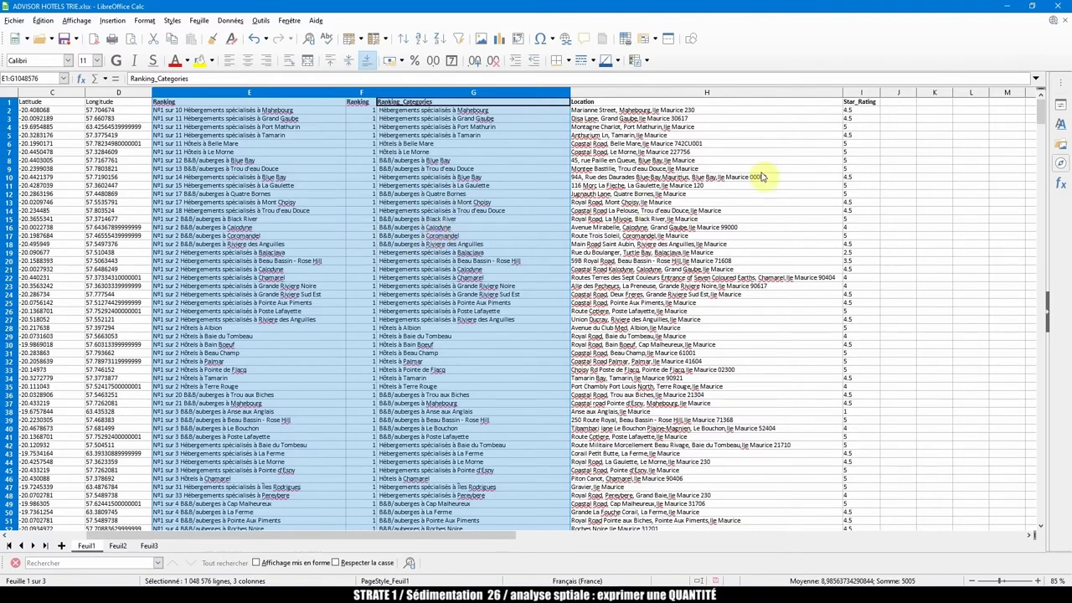
{"action": "left_click", "coordinate": [864, 92]}
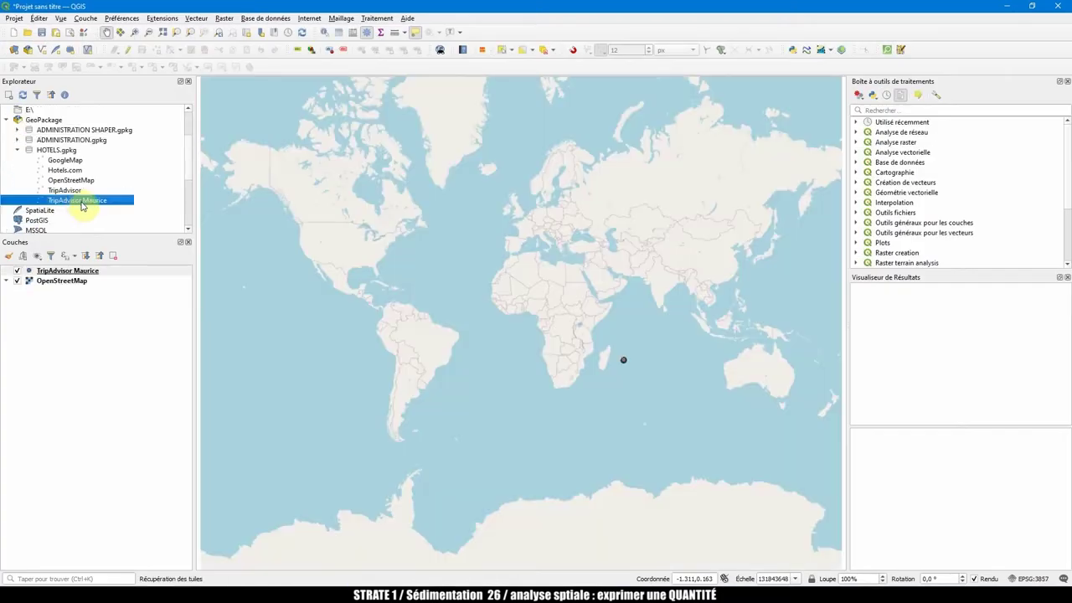
In QGIS, change the symbol colour of the TripAdvisor Maurice layer to bright orange (#ff5601).
{"action": "left_click", "coordinate": [67, 270]}
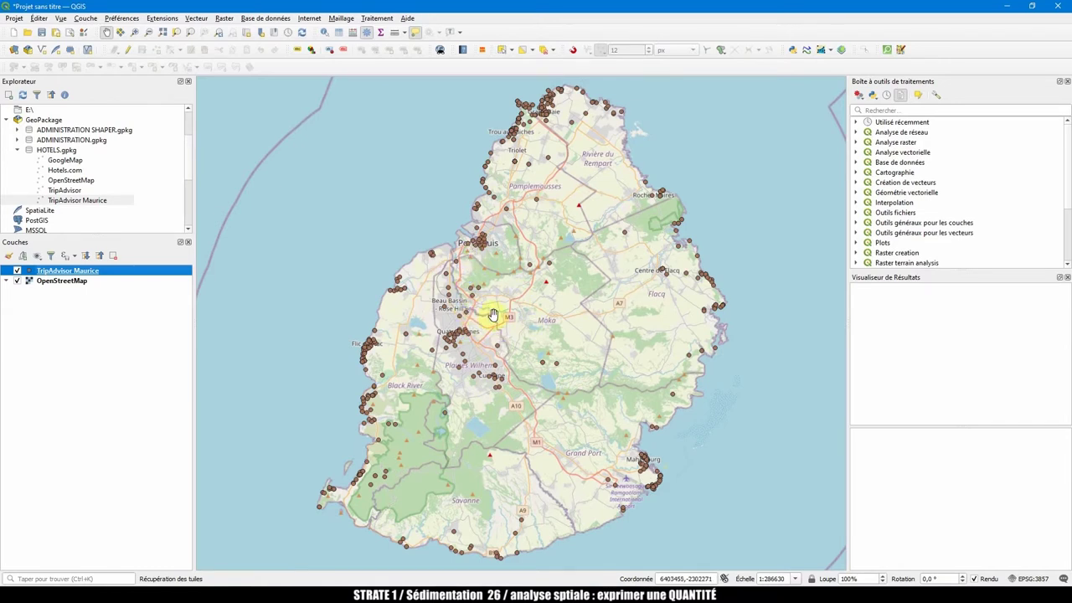
{"action": "double_click", "coordinate": [30, 270]}
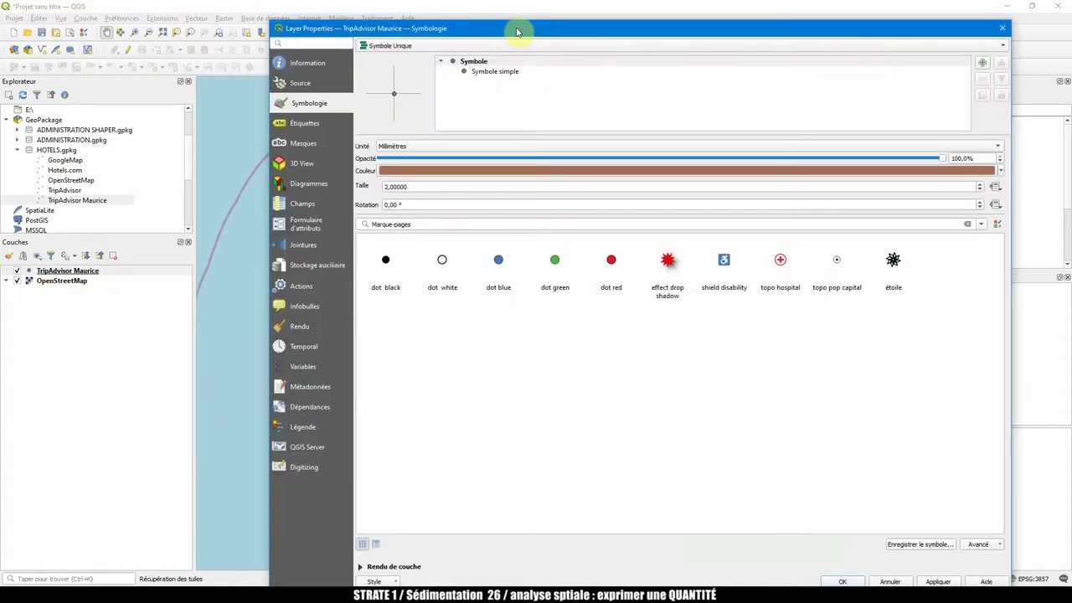
{"action": "left_click_drag", "start_coordinate": [517, 31], "coordinate": [521, 12]}
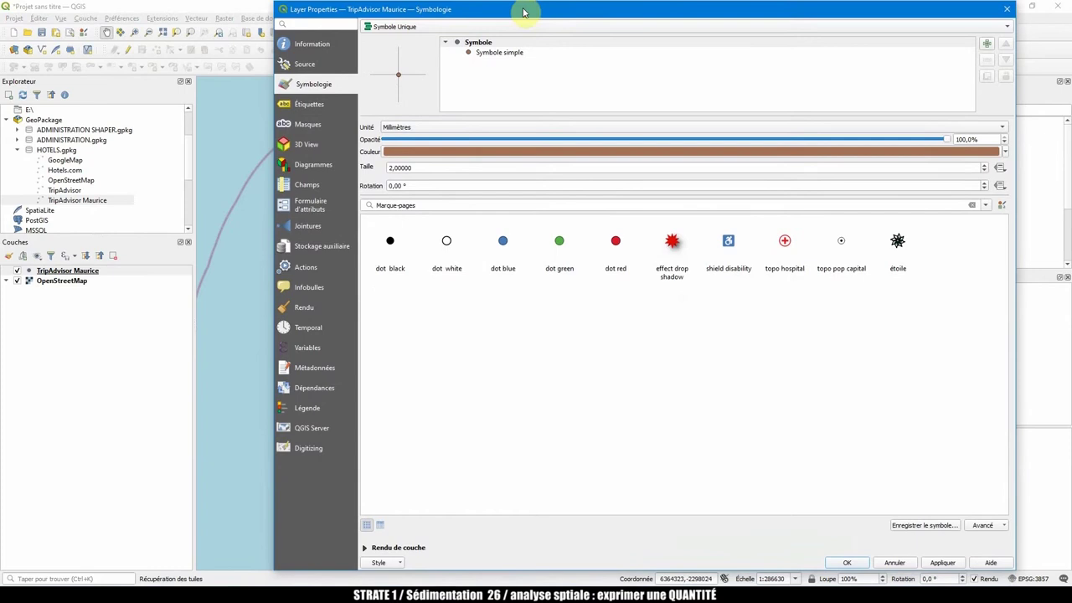
{"action": "left_click", "coordinate": [446, 155]}
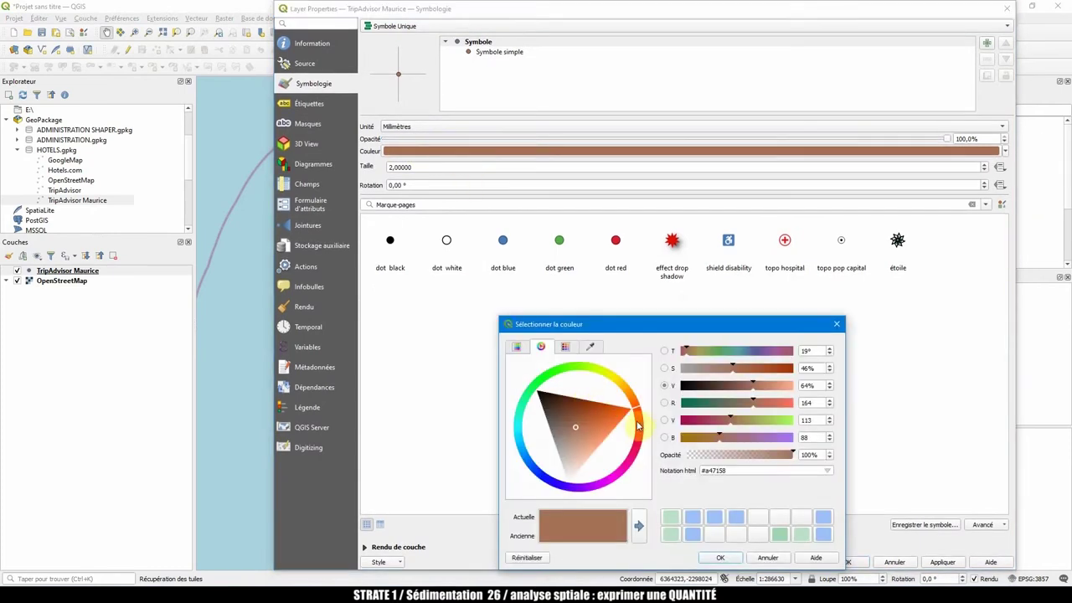
{"action": "left_click_drag", "start_coordinate": [645, 412], "coordinate": [632, 409]}
{"action": "key", "text": "Return"}
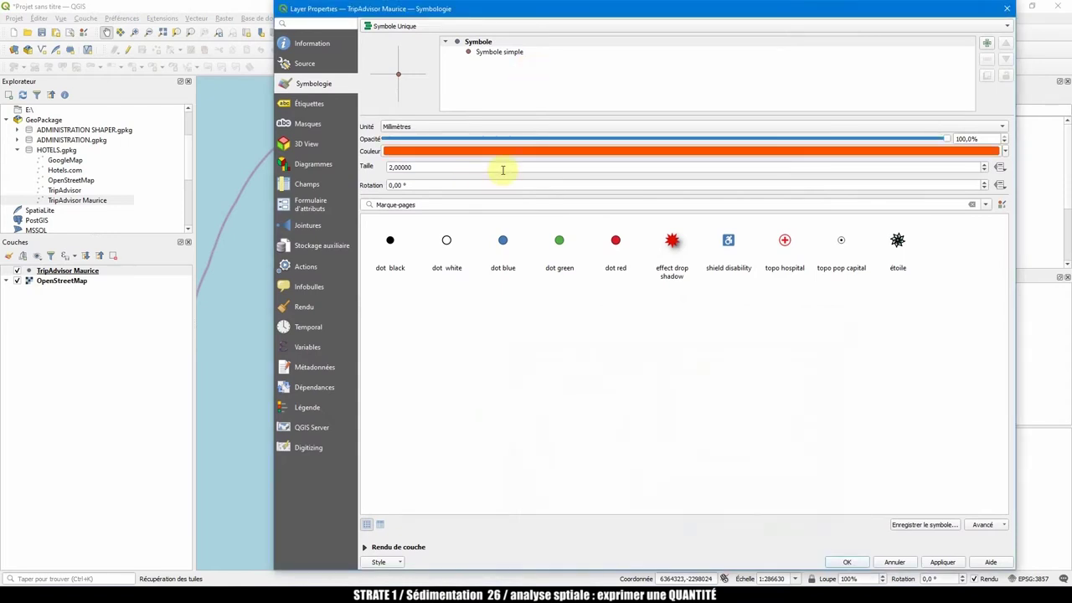
Remove the outline of the layer's simple marker by setting its stroke style to Pas de ligne.
{"action": "left_click", "coordinate": [492, 55]}
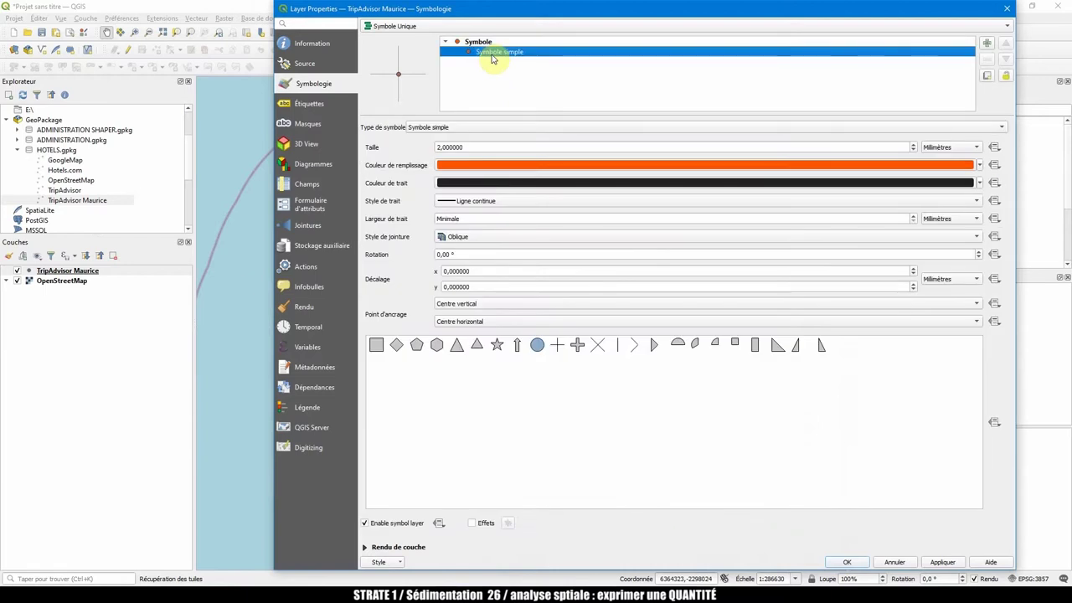
{"action": "left_click", "coordinate": [470, 204]}
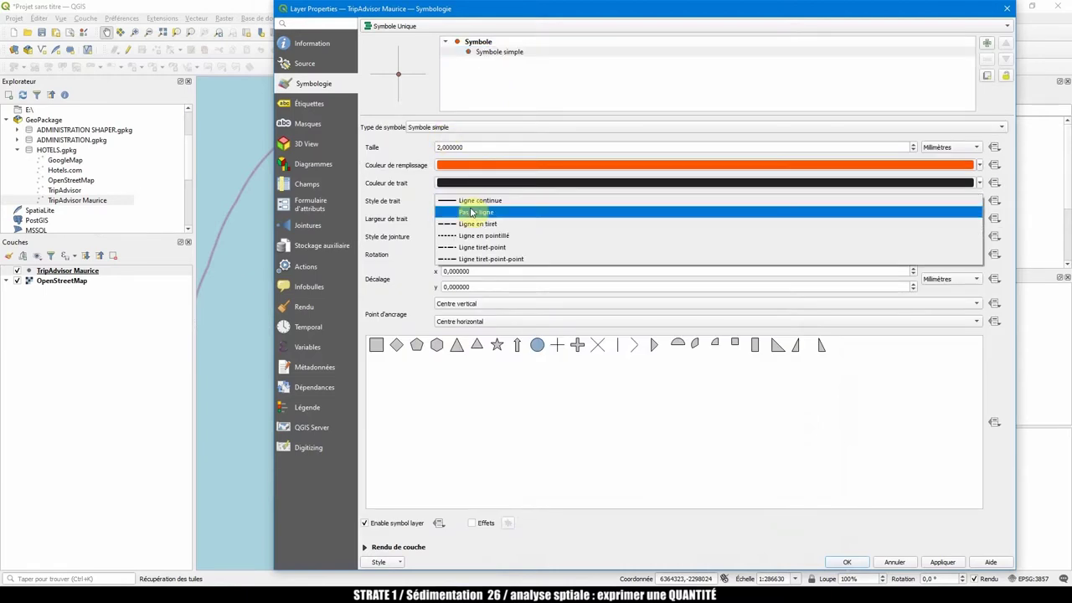
{"action": "left_click", "coordinate": [460, 208]}
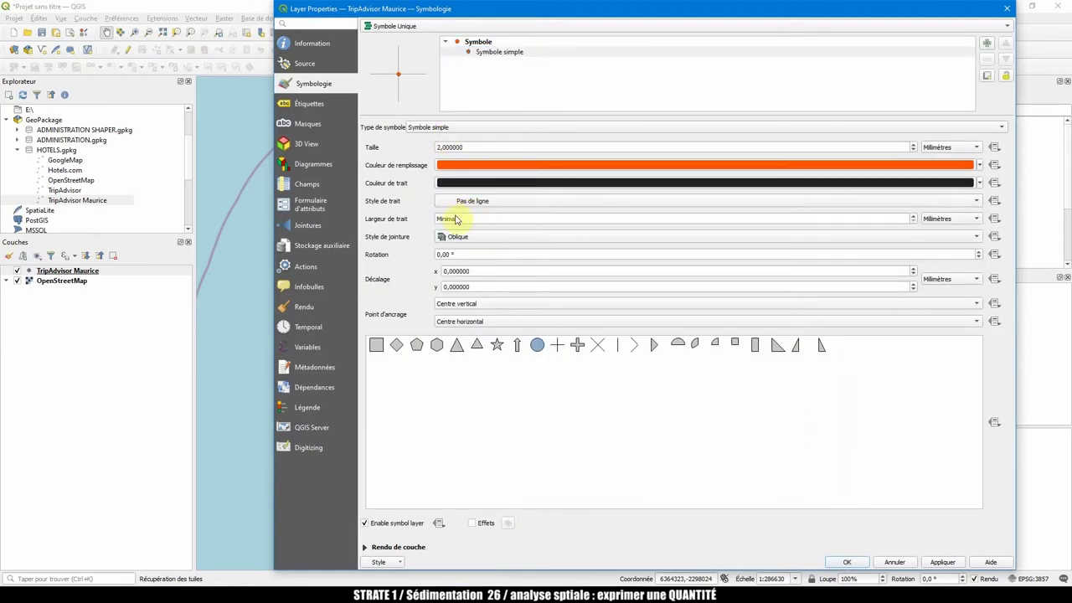
Set the marker fill colour's opacity to 25% and apply the symbology to the layer.
{"action": "left_click", "coordinate": [486, 167]}
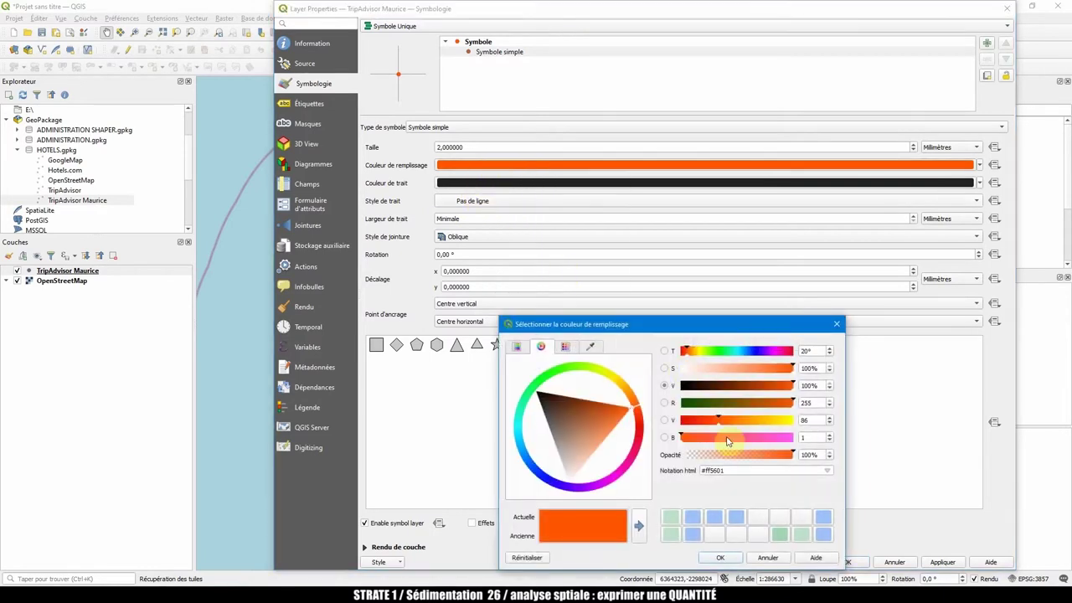
{"action": "left_click_drag", "start_coordinate": [821, 454], "coordinate": [800, 454]}
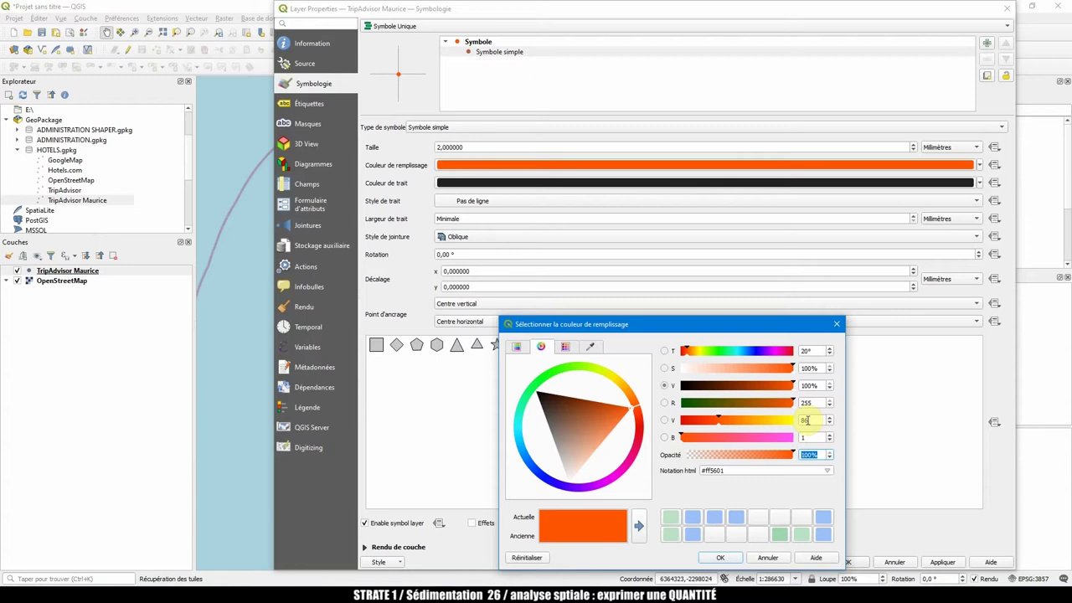
{"action": "type", "text": "25"}
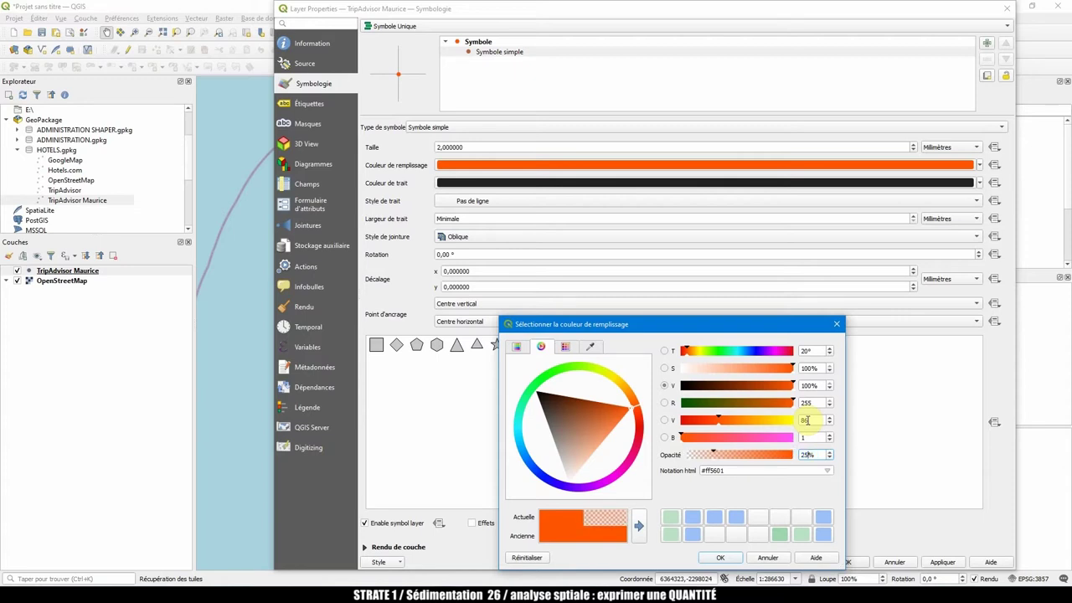
{"action": "left_click", "coordinate": [721, 559]}
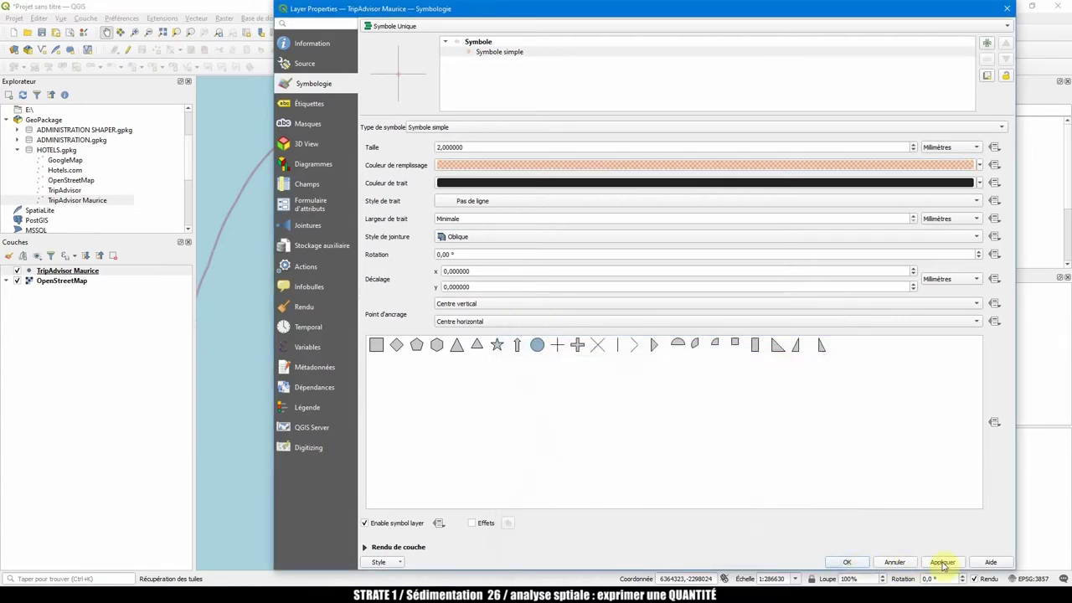
{"action": "left_click", "coordinate": [847, 562]}
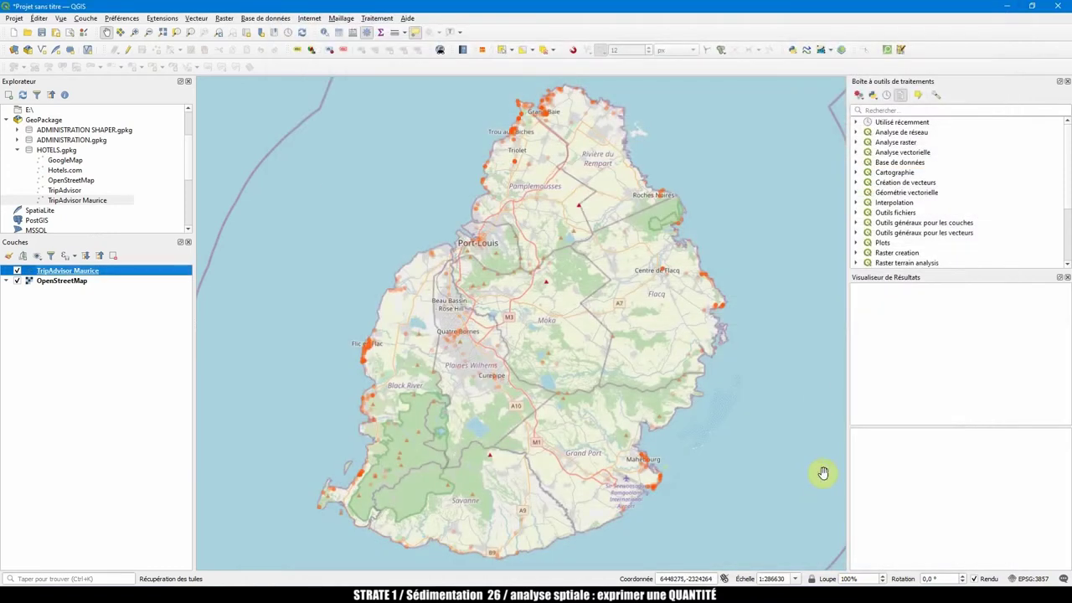
Set the TripAdvisor Maurice layer's symbol size to 5 mm and apply it to the map.
{"action": "double_click", "coordinate": [29, 275]}
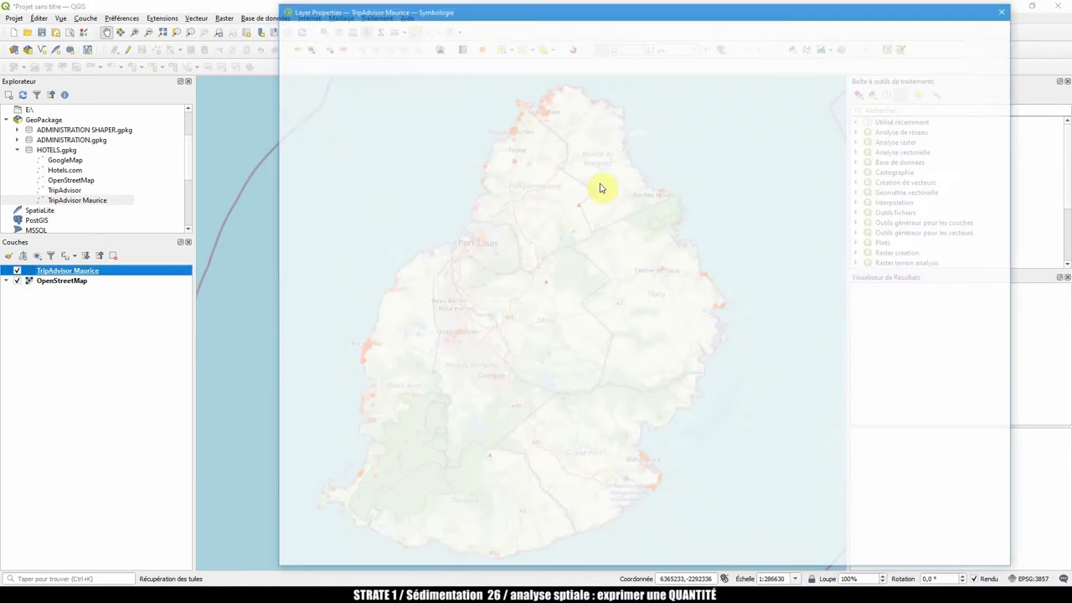
{"action": "left_click_drag", "start_coordinate": [421, 167], "coordinate": [359, 166]}
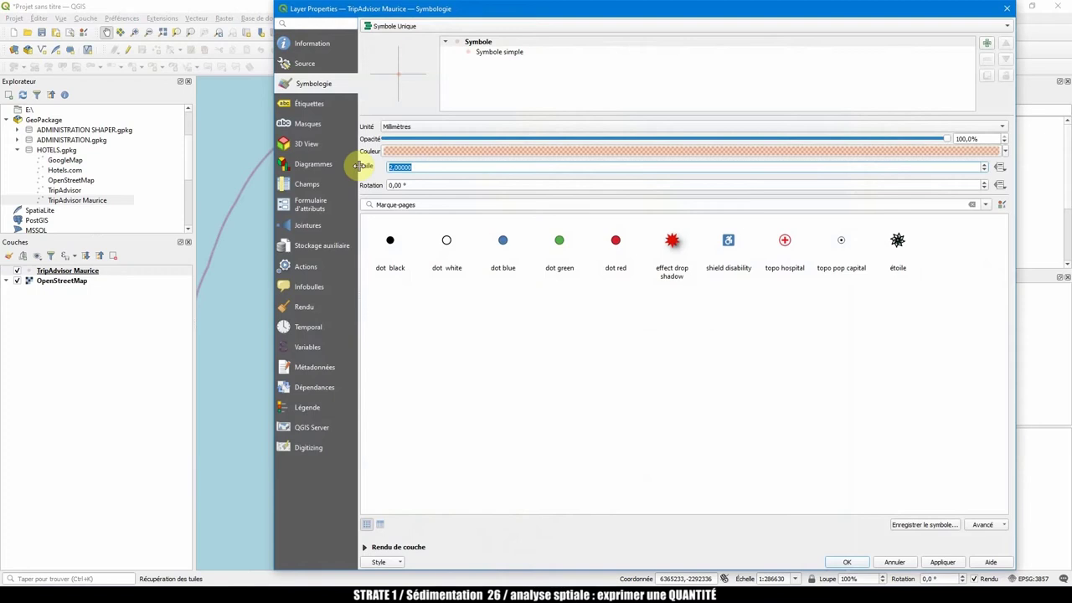
{"action": "scroll", "coordinate": [408, 167], "scroll_direction": "up", "scroll_amount": 3}
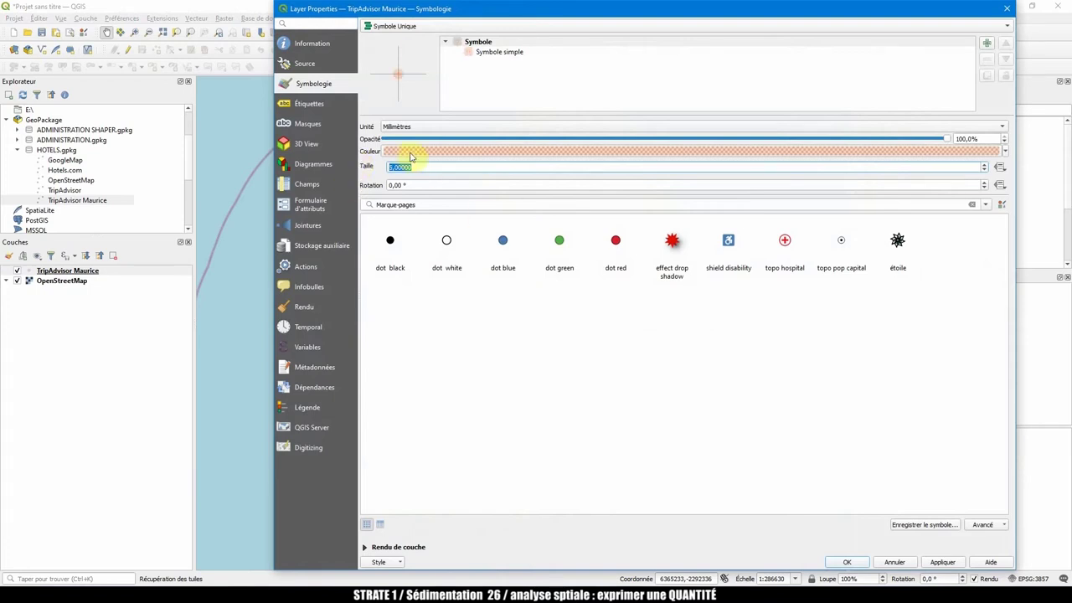
{"action": "left_click", "coordinate": [846, 562]}
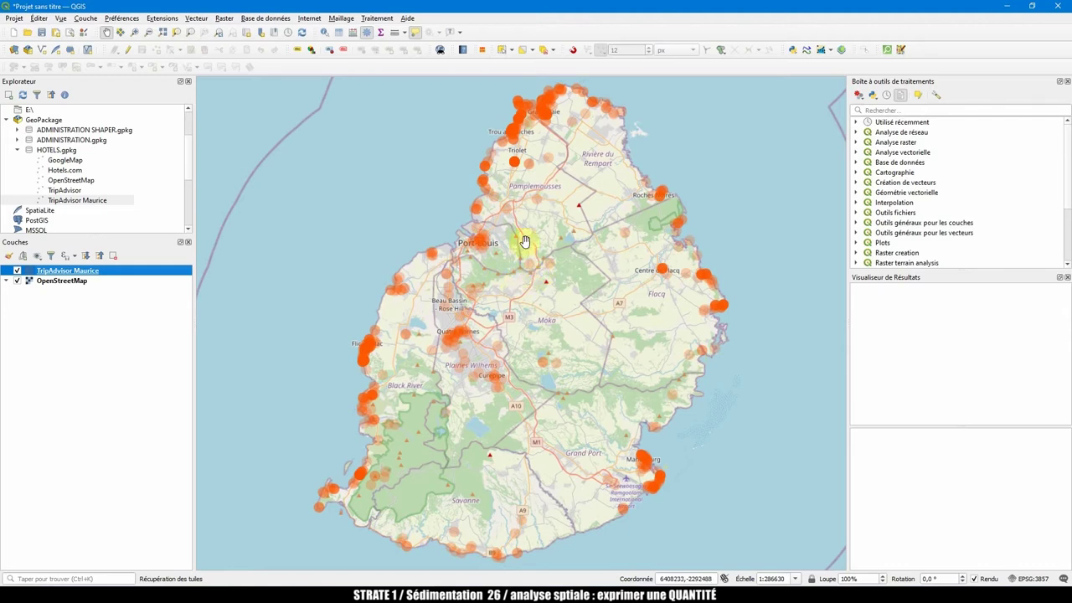
Save the current symbology of the TripAdvisor Maurice layer as a new style named "Cercle Opacité".
{"action": "double_click", "coordinate": [32, 272]}
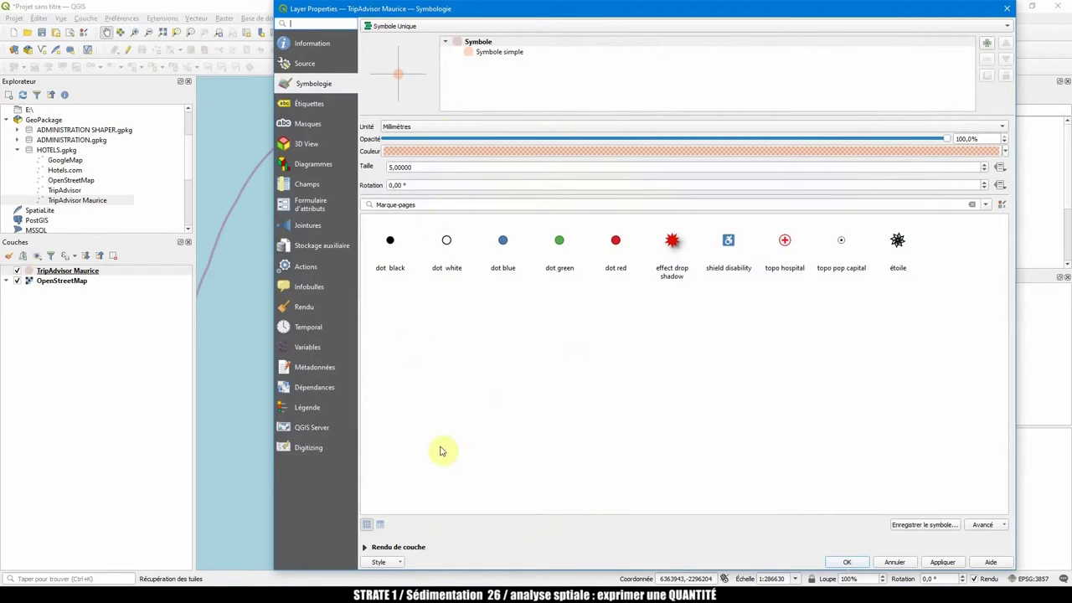
{"action": "left_click", "coordinate": [384, 562]}
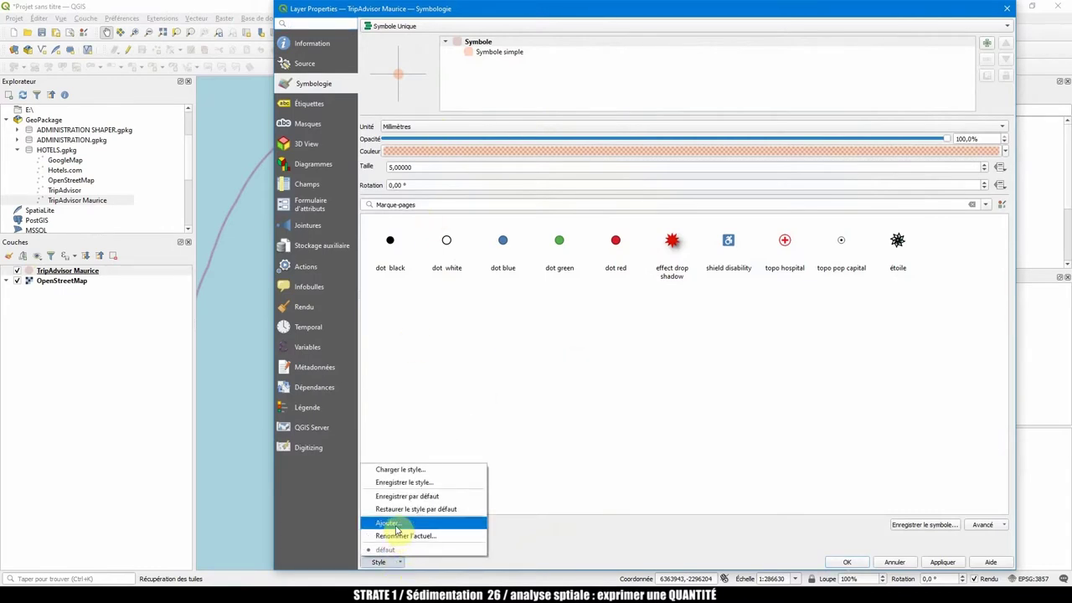
{"action": "left_click", "coordinate": [390, 522]}
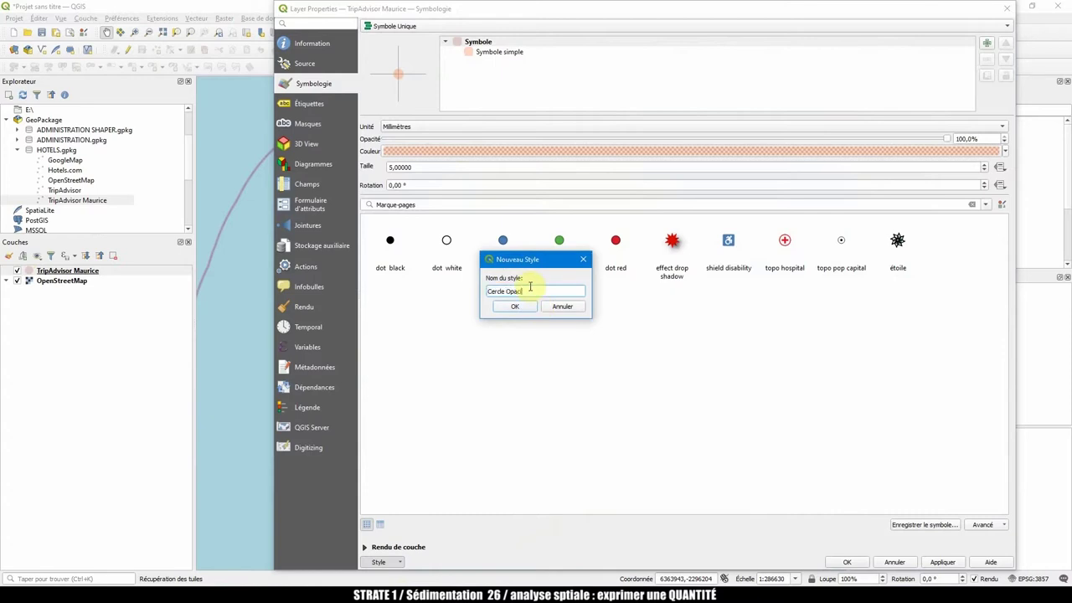
{"action": "type", "text": "Cercle Opacité"}
{"action": "key", "text": "Return"}
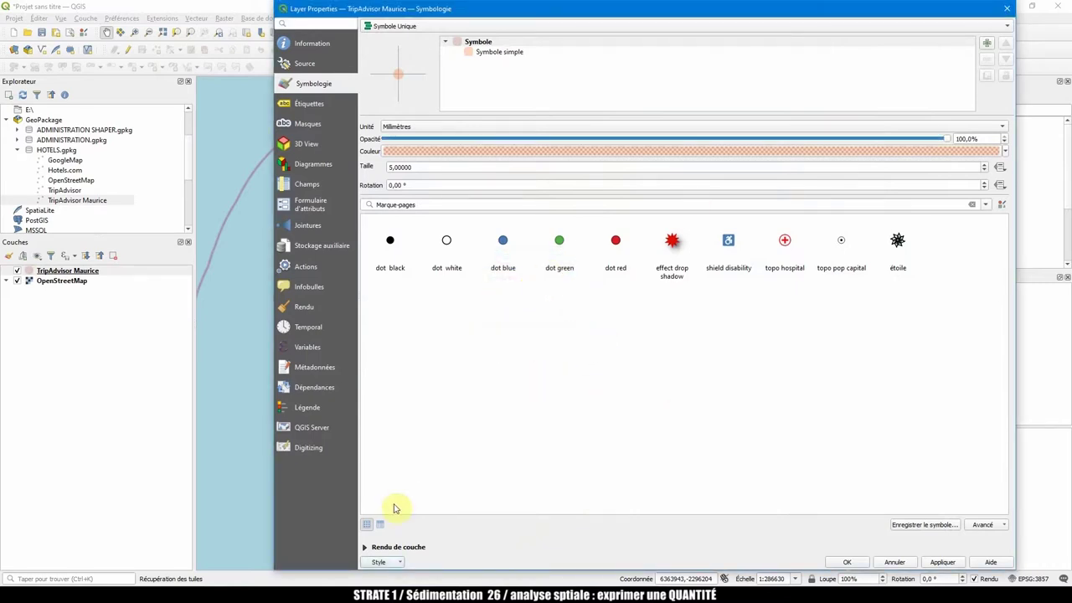
Add another style named "Cercle Contours" to the TripAdvisor Maurice layer.
{"action": "left_click", "coordinate": [392, 564]}
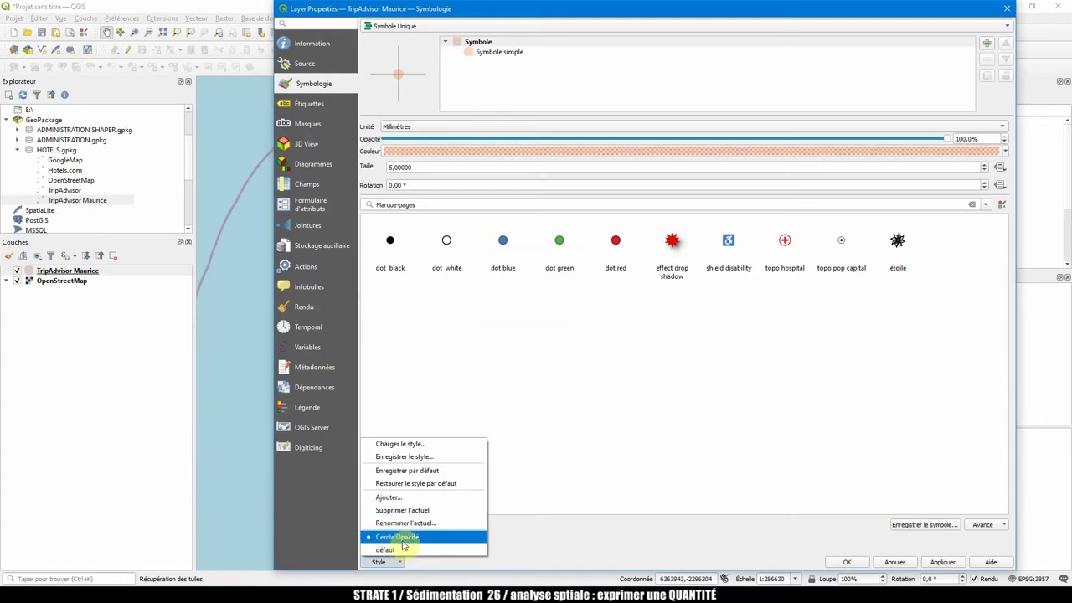
{"action": "left_click", "coordinate": [394, 497]}
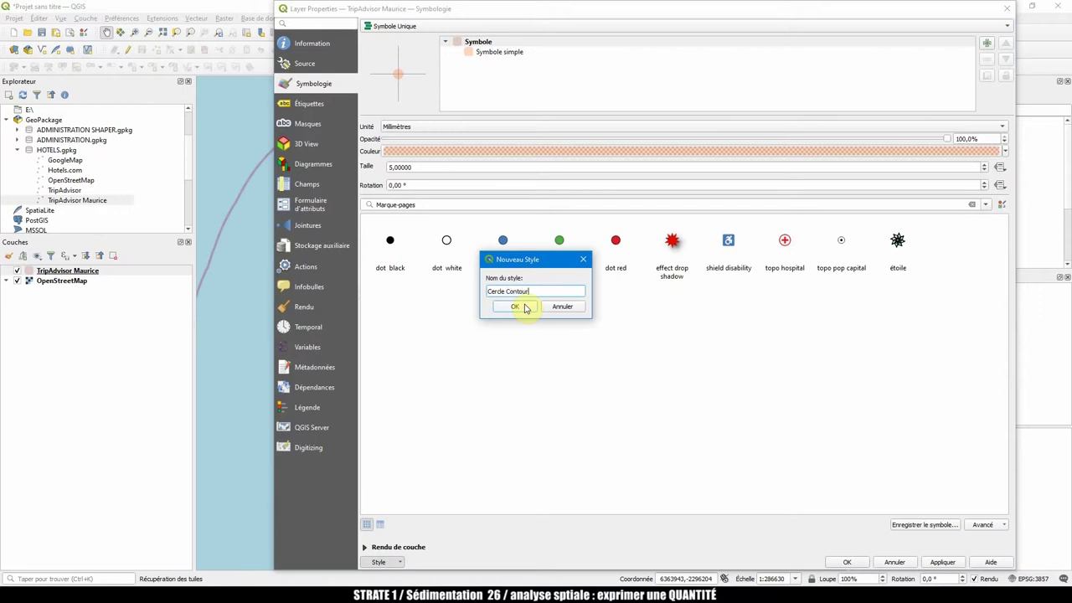
{"action": "left_click", "coordinate": [515, 307]}
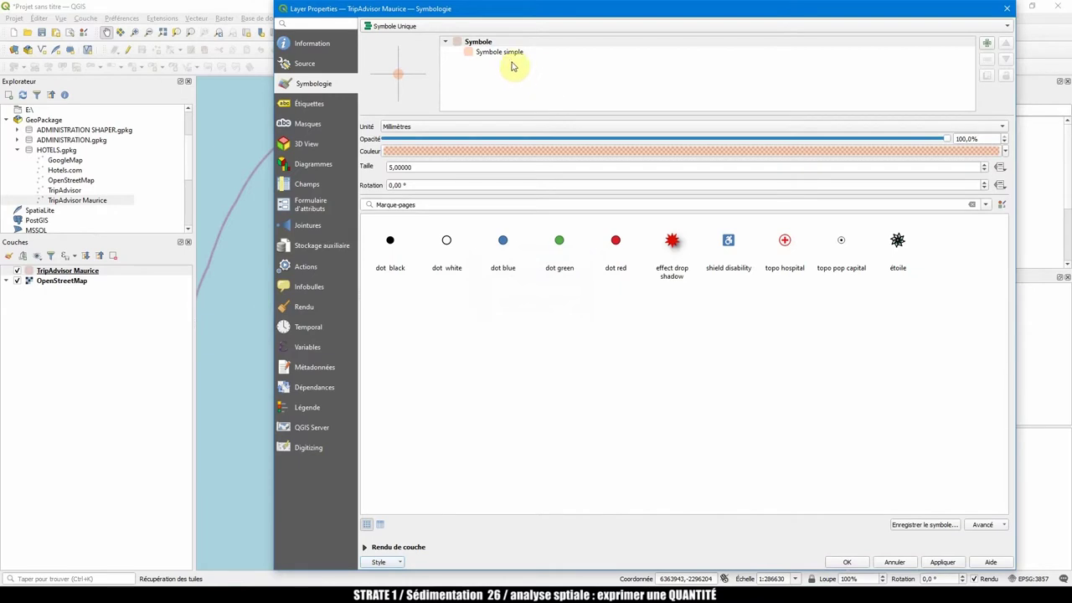
Set the simple marker's stroke style to Ligne continue and make its fill fully transparent, accepting the layer properties.
{"action": "left_click", "coordinate": [505, 52]}
{"action": "left_click", "coordinate": [479, 203]}
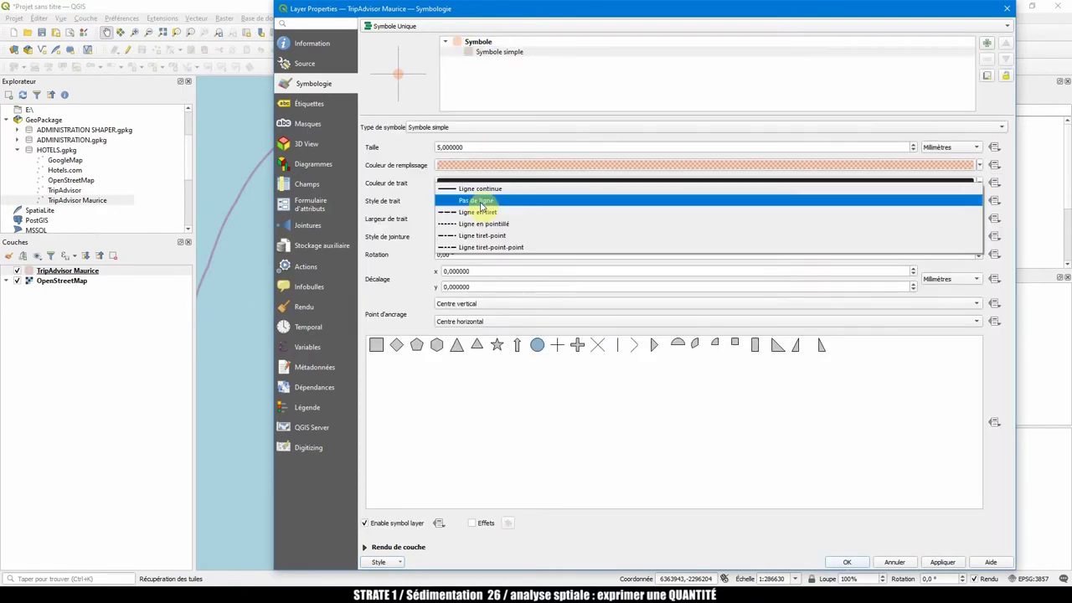
{"action": "left_click", "coordinate": [484, 189]}
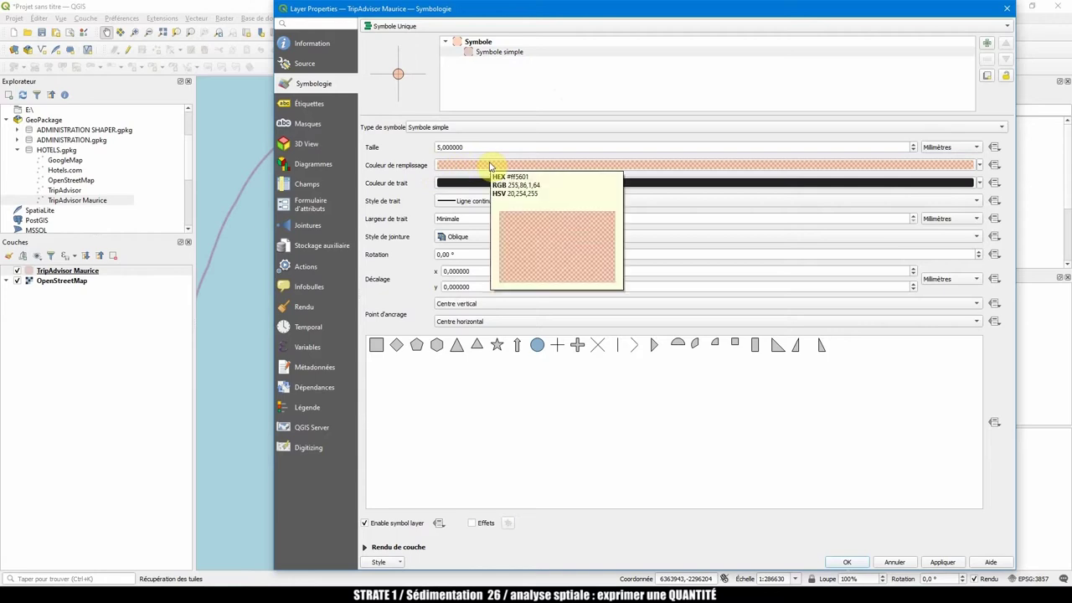
{"action": "left_click", "coordinate": [490, 166]}
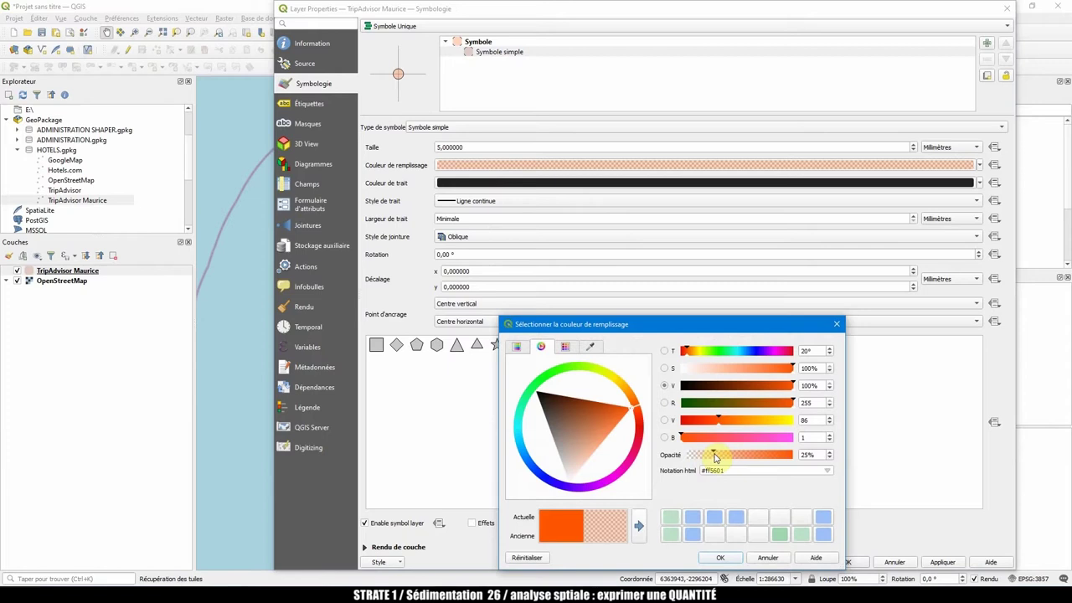
{"action": "left_click_drag", "start_coordinate": [716, 458], "coordinate": [664, 458]}
{"action": "left_click", "coordinate": [721, 558]}
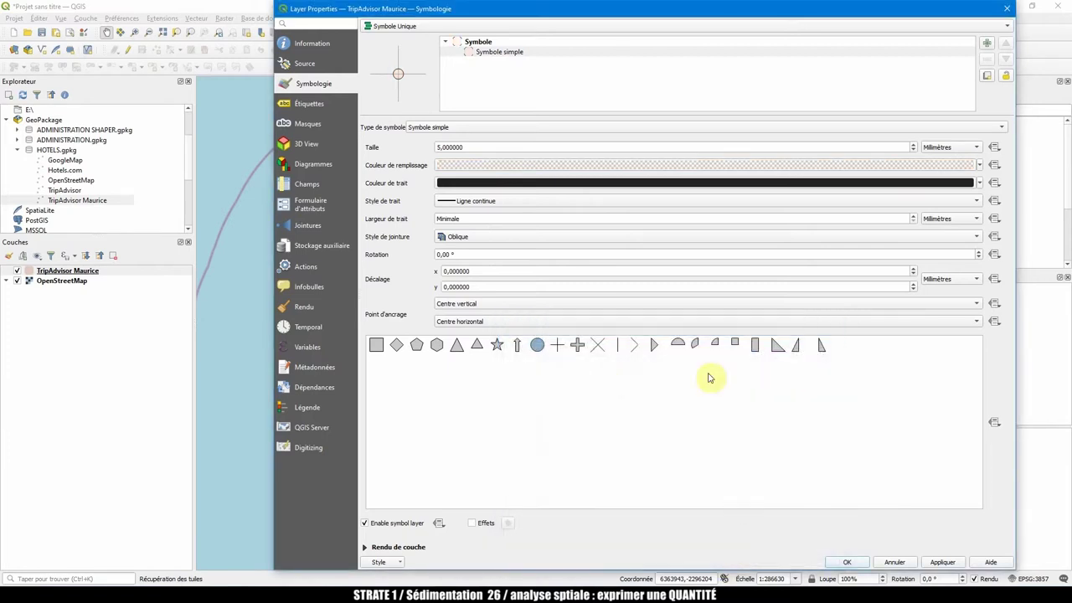
{"action": "left_click", "coordinate": [858, 560]}
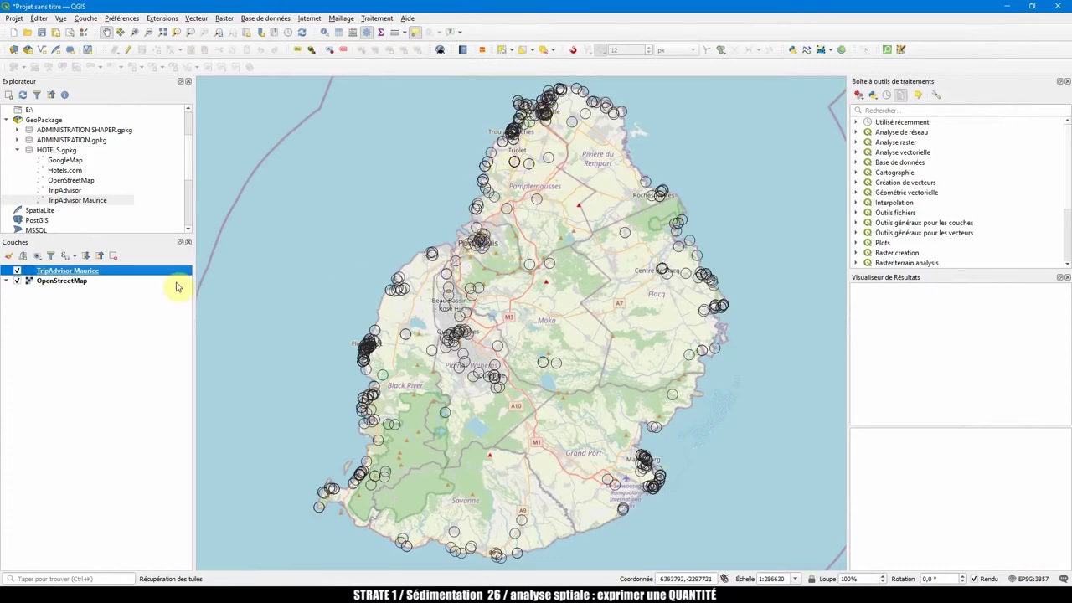
Add a third style named "Symbologie Catégorisée" to the TripAdvisor Maurice layer.
{"action": "double_click", "coordinate": [31, 271]}
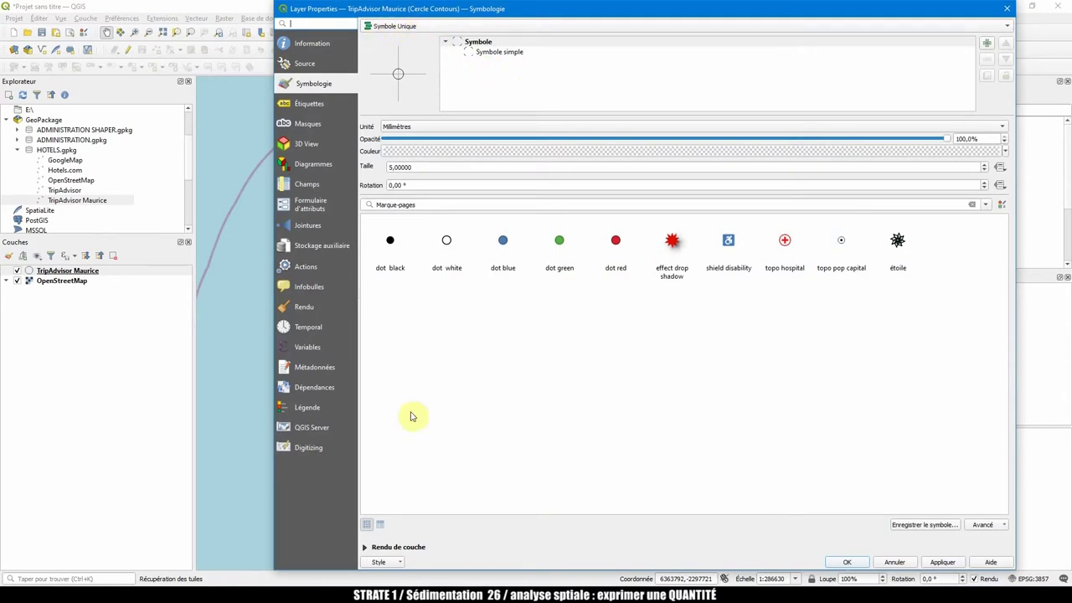
{"action": "left_click", "coordinate": [384, 561]}
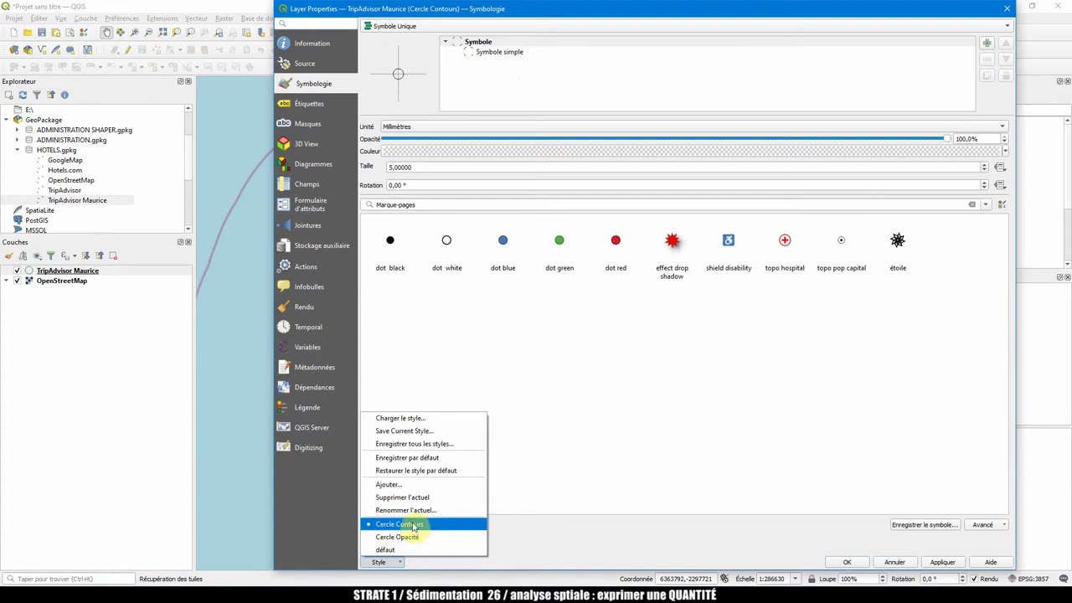
{"action": "left_click", "coordinate": [398, 486]}
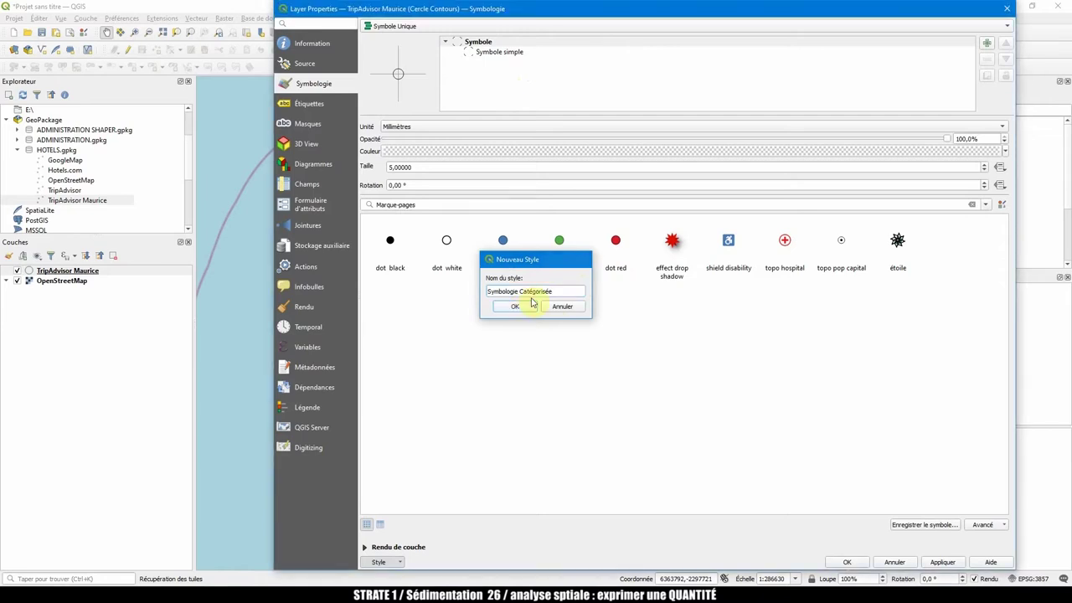
{"action": "left_click", "coordinate": [517, 308]}
Switch the layer to Gradué symbology with the Taille method, based on the Star_Rating field.
{"action": "left_click", "coordinate": [391, 28]}
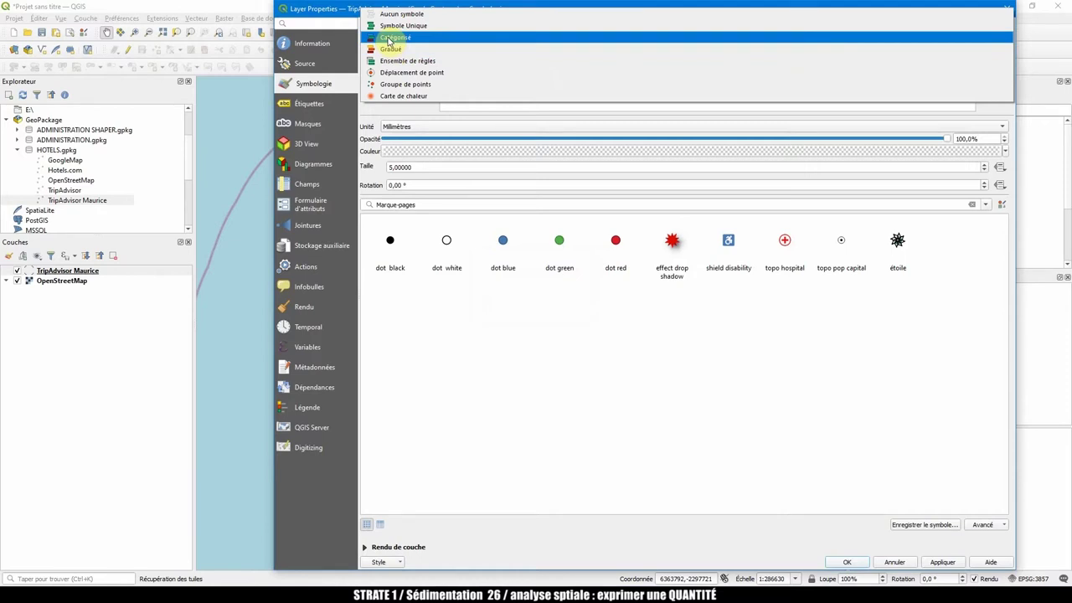
{"action": "left_click", "coordinate": [388, 38]}
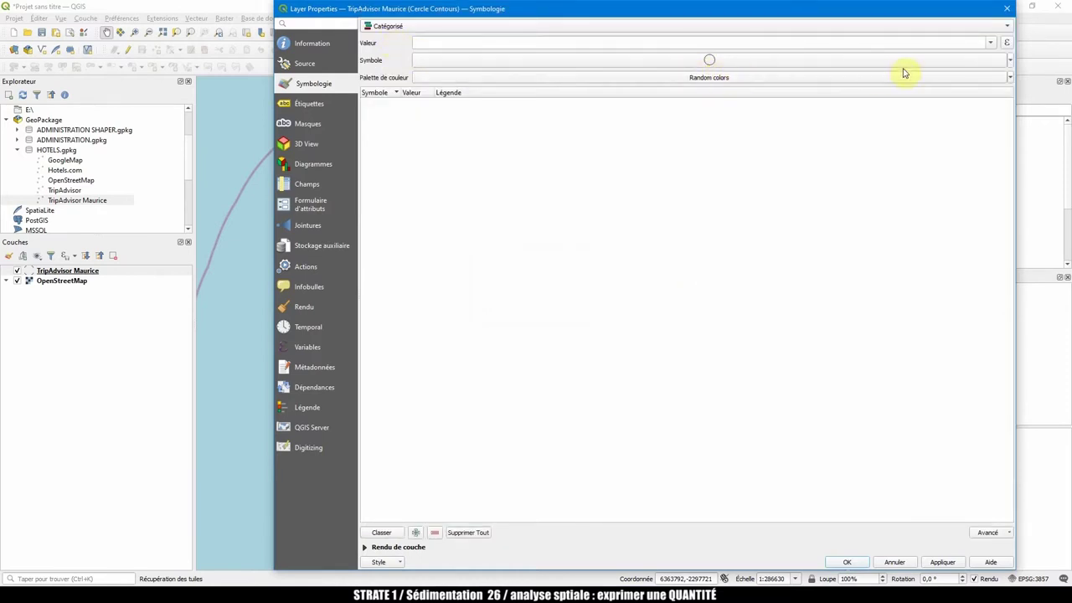
{"action": "left_click", "coordinate": [710, 27]}
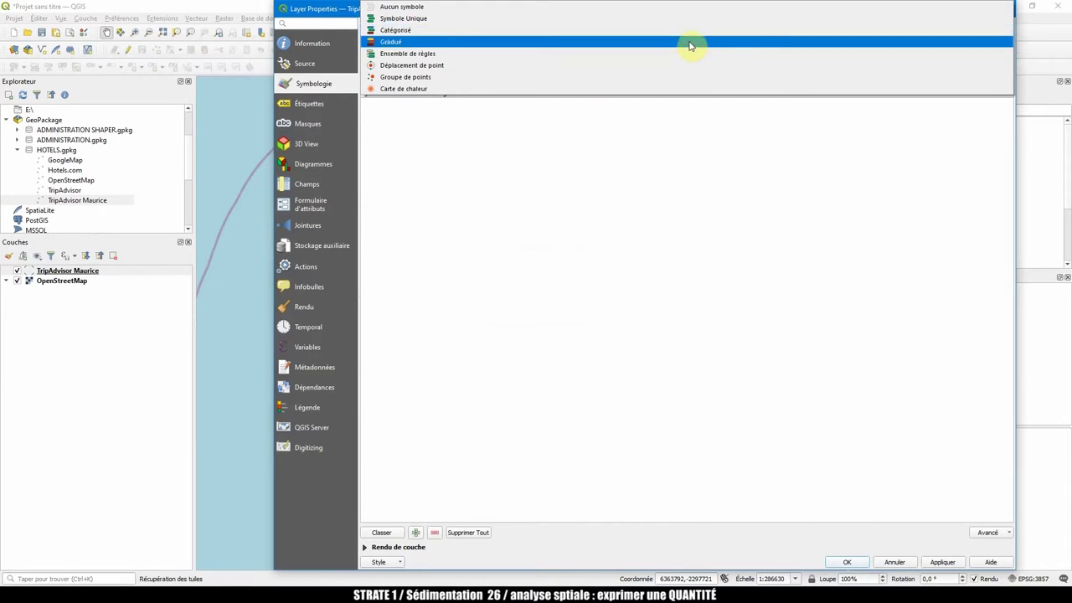
{"action": "left_click", "coordinate": [690, 44]}
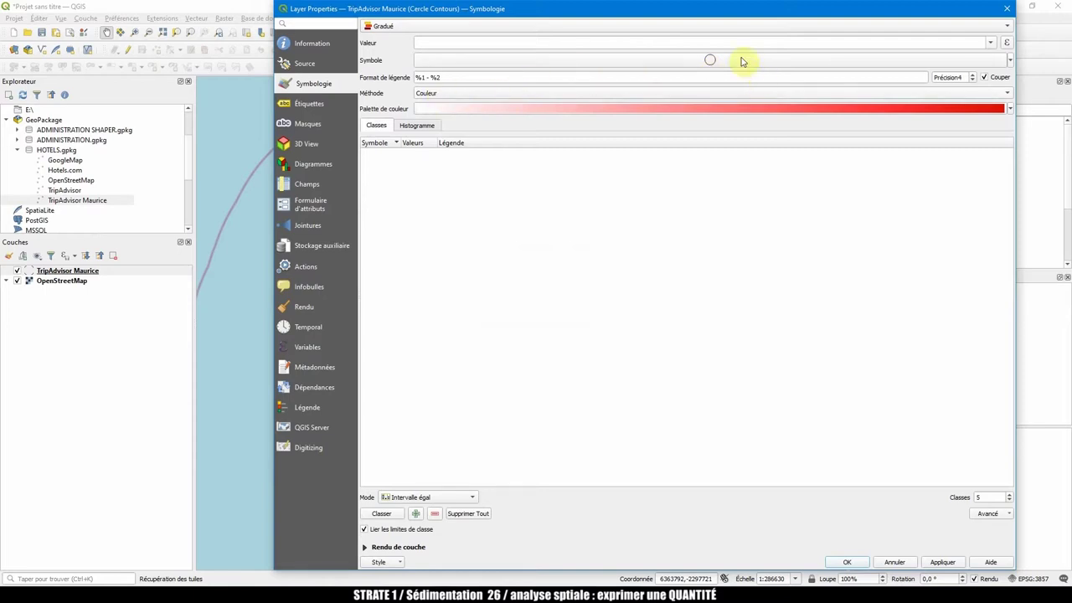
{"action": "left_click", "coordinate": [484, 102]}
{"action": "left_click", "coordinate": [459, 106]}
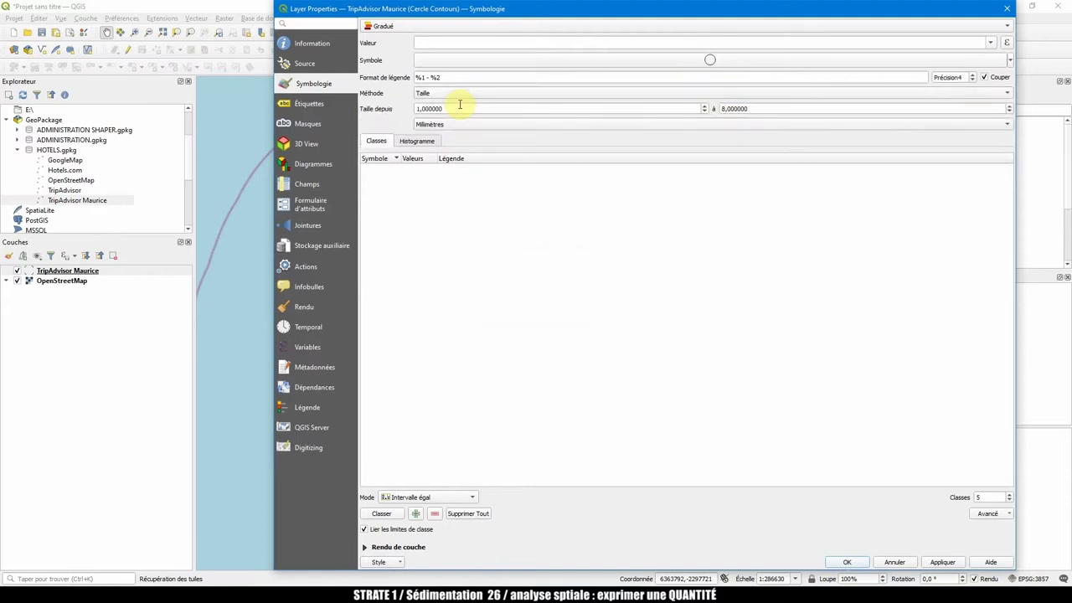
{"action": "left_click", "coordinate": [993, 45]}
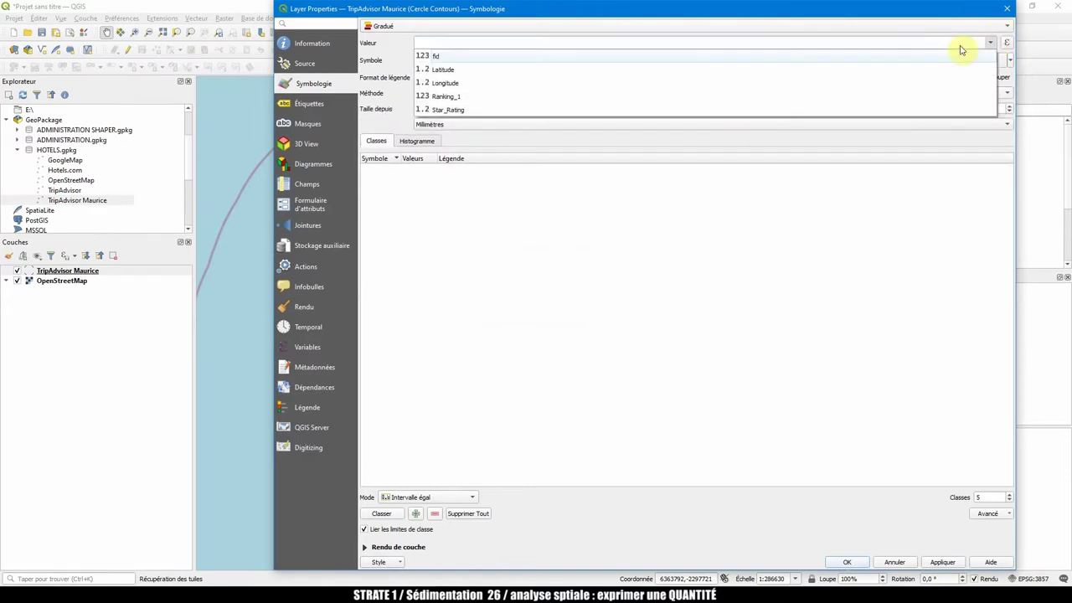
{"action": "left_click", "coordinate": [452, 109]}
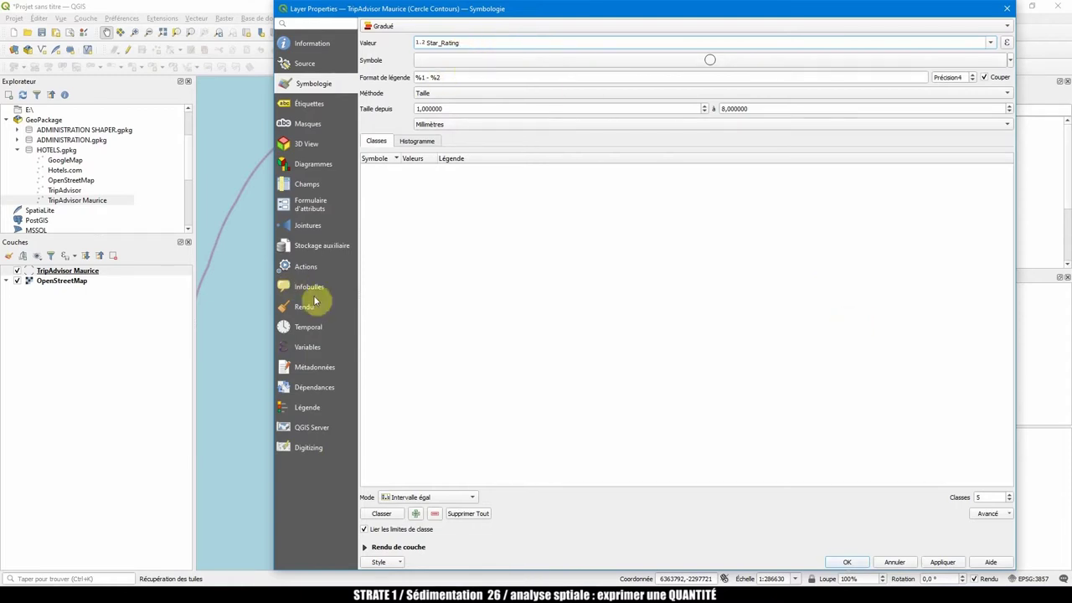
Classify the Star_Rating values into five classes using the Nombre égal (Quantile) mode.
{"action": "left_click", "coordinate": [382, 514]}
{"action": "left_click", "coordinate": [432, 484]}
{"action": "left_click", "coordinate": [432, 484]}
{"action": "left_click", "coordinate": [434, 484]}
{"action": "left_click", "coordinate": [439, 507]}
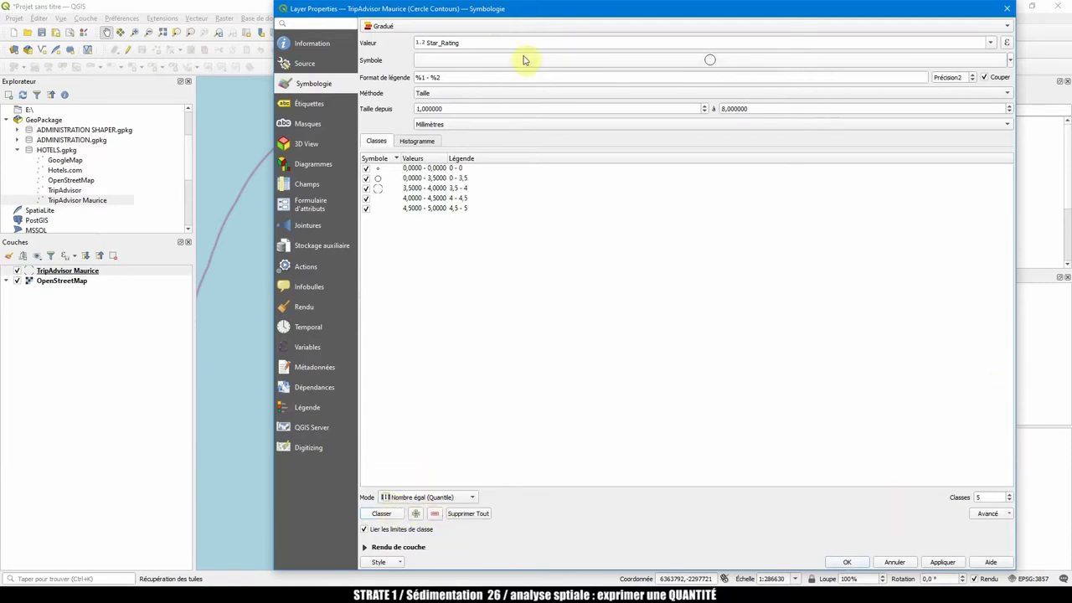
Set the maximum graduated symbol size to 10 mm and apply it to the map.
{"action": "left_click", "coordinate": [745, 106]}
{"action": "left_click_drag", "start_coordinate": [745, 107], "coordinate": [708, 107]}
{"action": "type", "text": "10"}
{"action": "left_click", "coordinate": [942, 562]}
{"action": "left_click", "coordinate": [860, 560]}
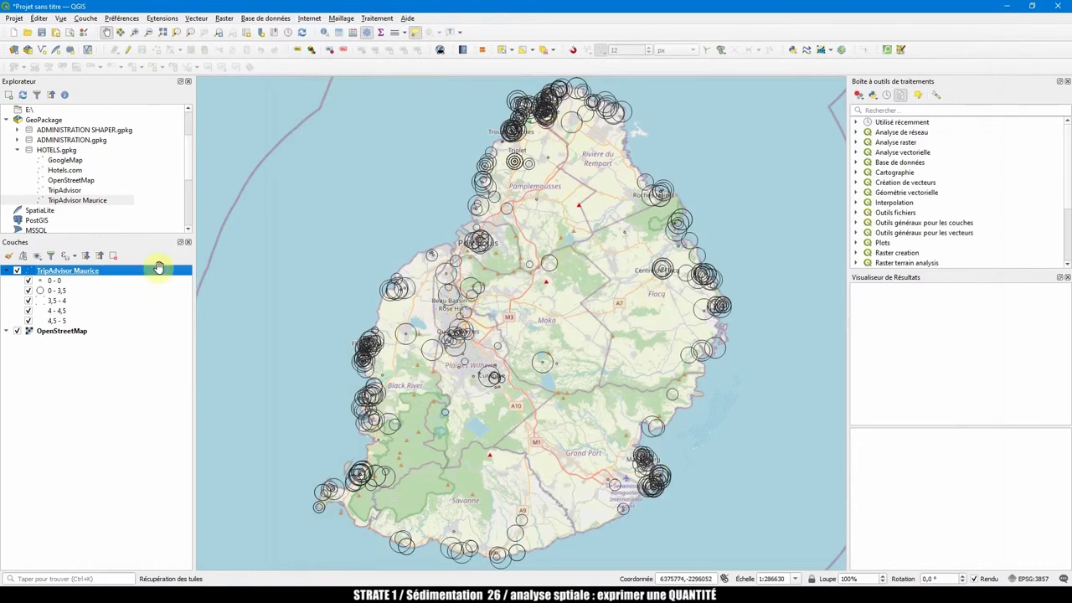
Switch the TripAdvisor Maurice layer to the saved "Cercle Opacité" style through its layer properties and apply it.
{"action": "double_click", "coordinate": [31, 272]}
{"action": "left_click", "coordinate": [401, 563]}
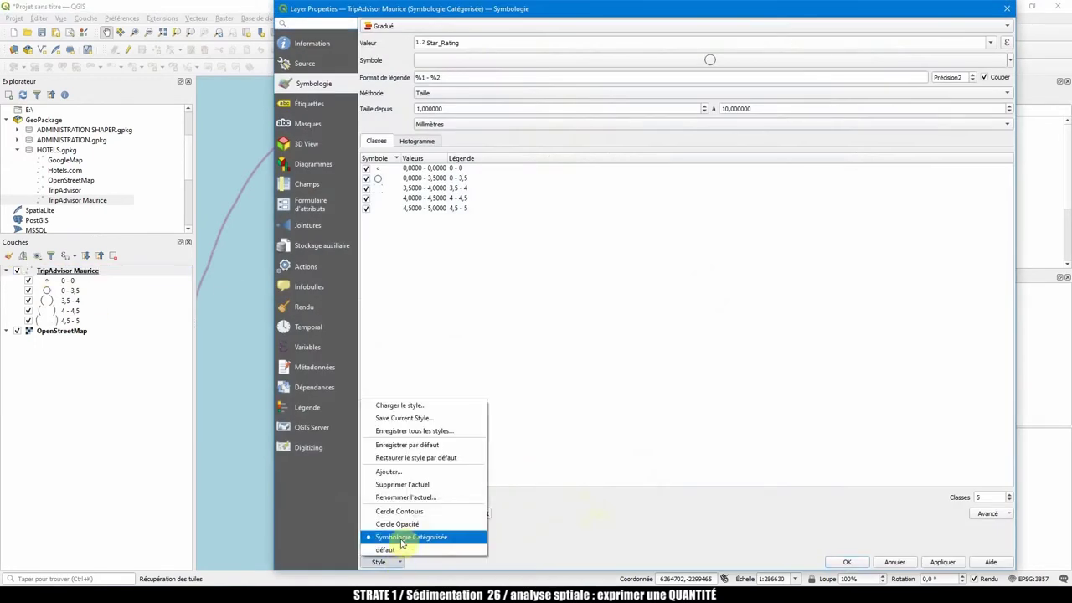
{"action": "left_click", "coordinate": [400, 525]}
{"action": "left_click", "coordinate": [399, 557]}
{"action": "left_click", "coordinate": [405, 527]}
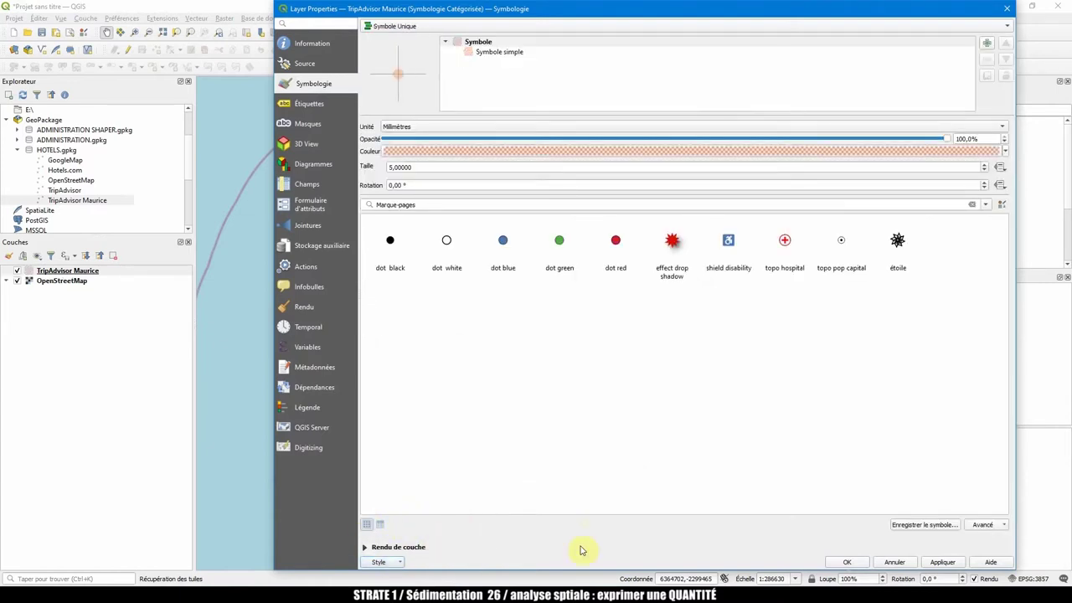
{"action": "left_click", "coordinate": [847, 562]}
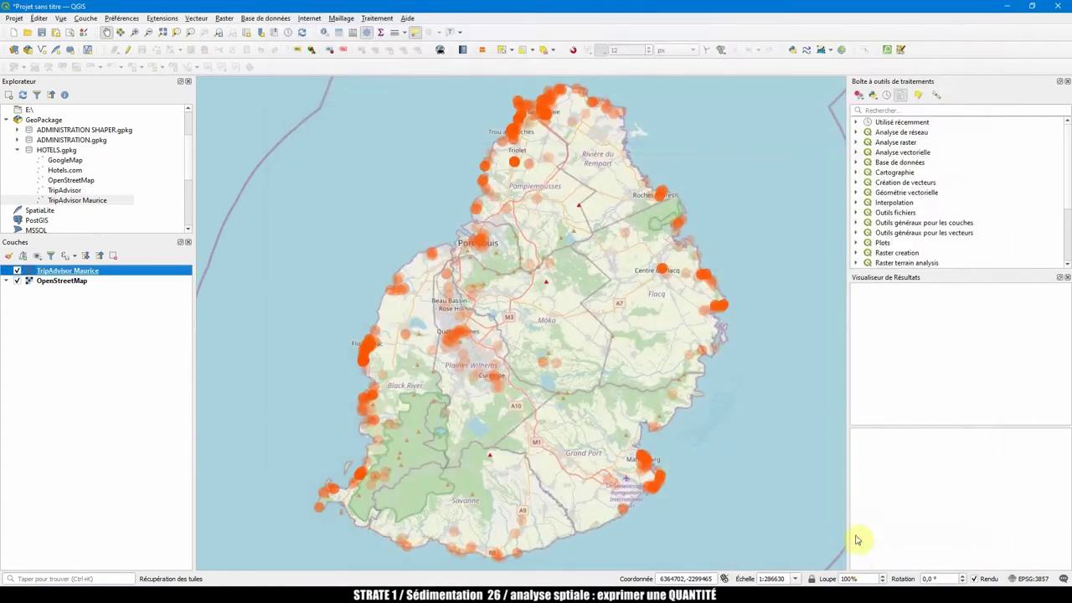
Switch the layer to the "Symbologie Catégorisée" style directly from the layer list and collapse its legend classes.
{"action": "right_click", "coordinate": [73, 270]}
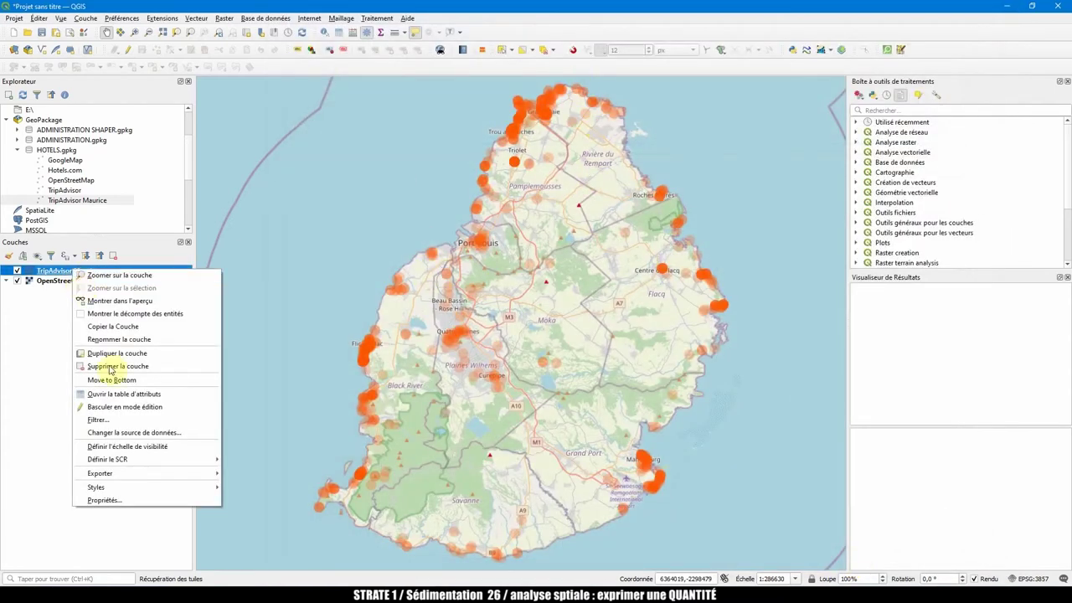
{"action": "mouse_move", "coordinate": [143, 487]}
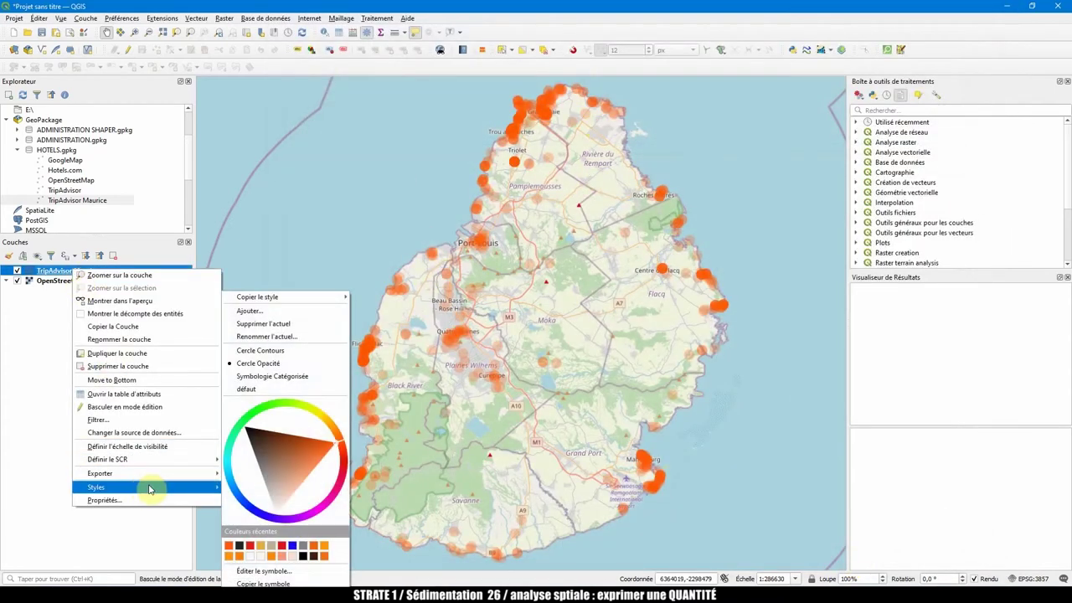
{"action": "left_click", "coordinate": [271, 377]}
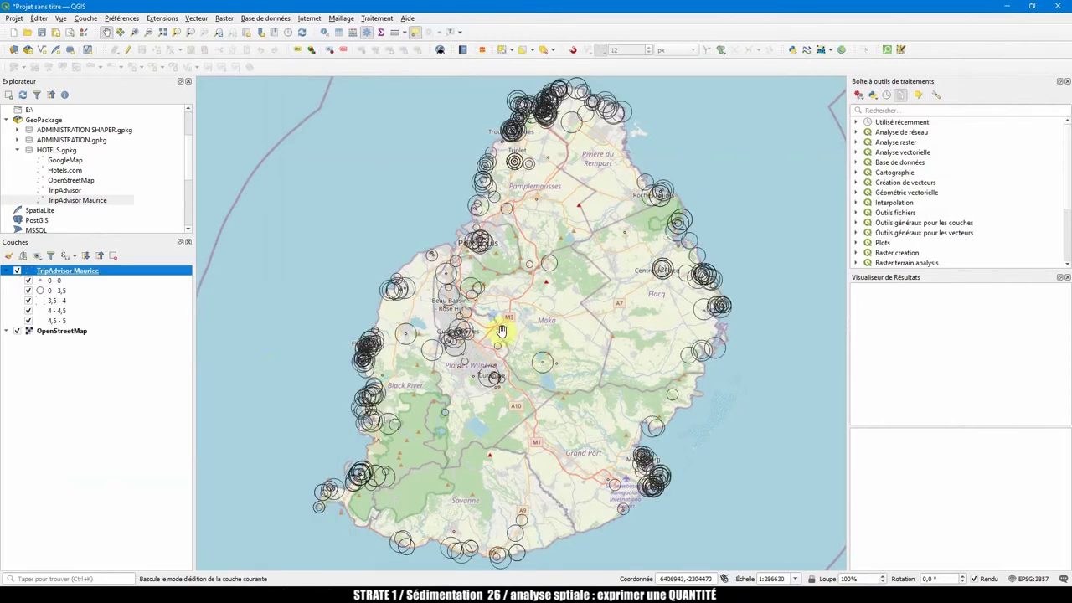
{"action": "mouse_move", "coordinate": [499, 343]}
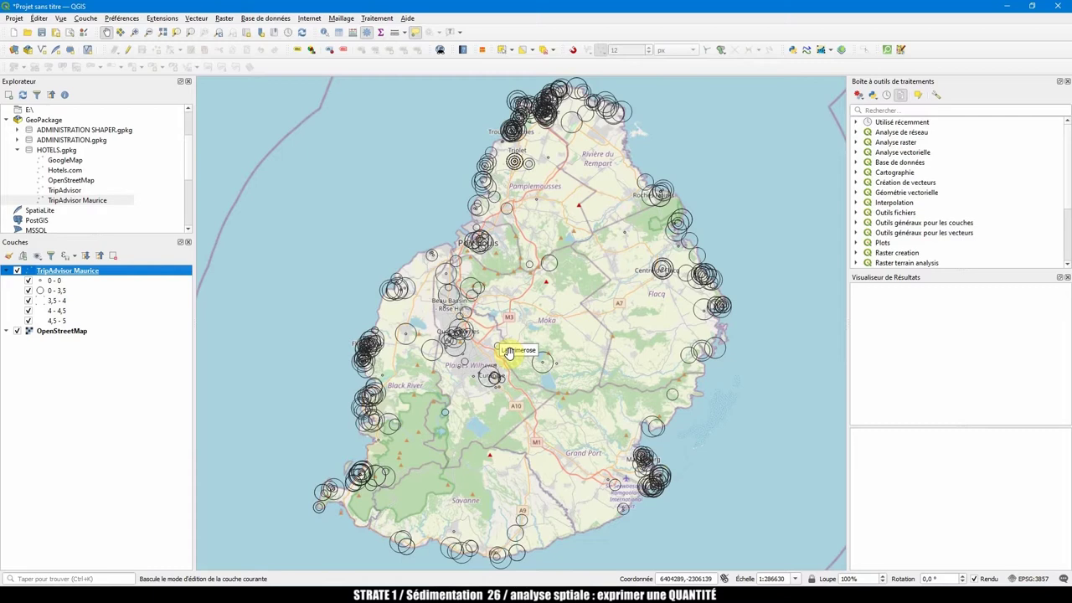
{"action": "left_click", "coordinate": [7, 270]}
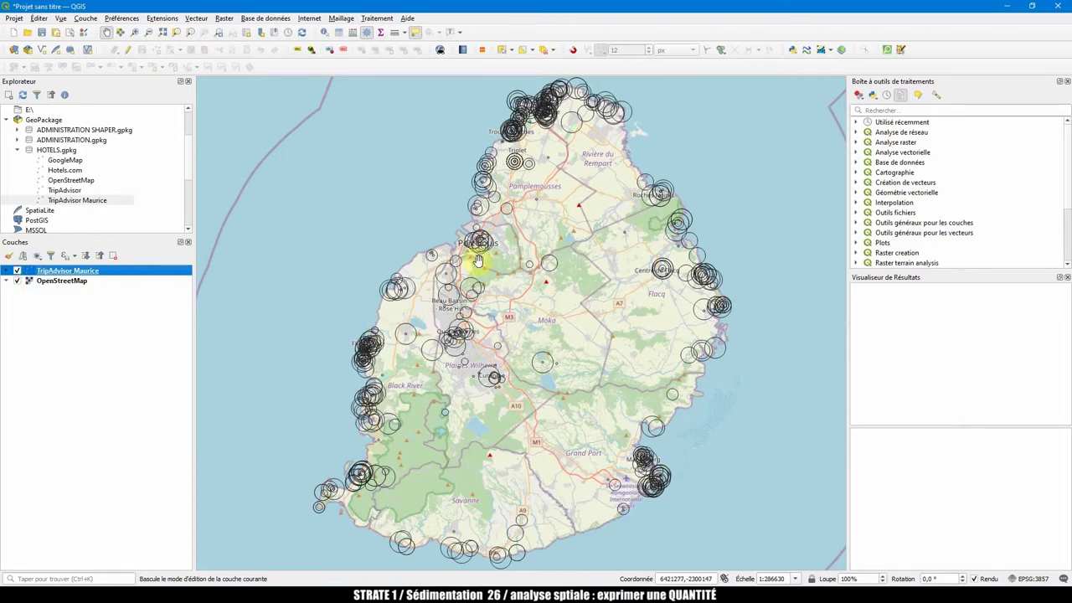
Switch the TripAdvisor Maurice layer's active style to défaut.
{"action": "right_click", "coordinate": [31, 272]}
{"action": "mouse_move", "coordinate": [97, 488]}
{"action": "left_click", "coordinate": [202, 580]}
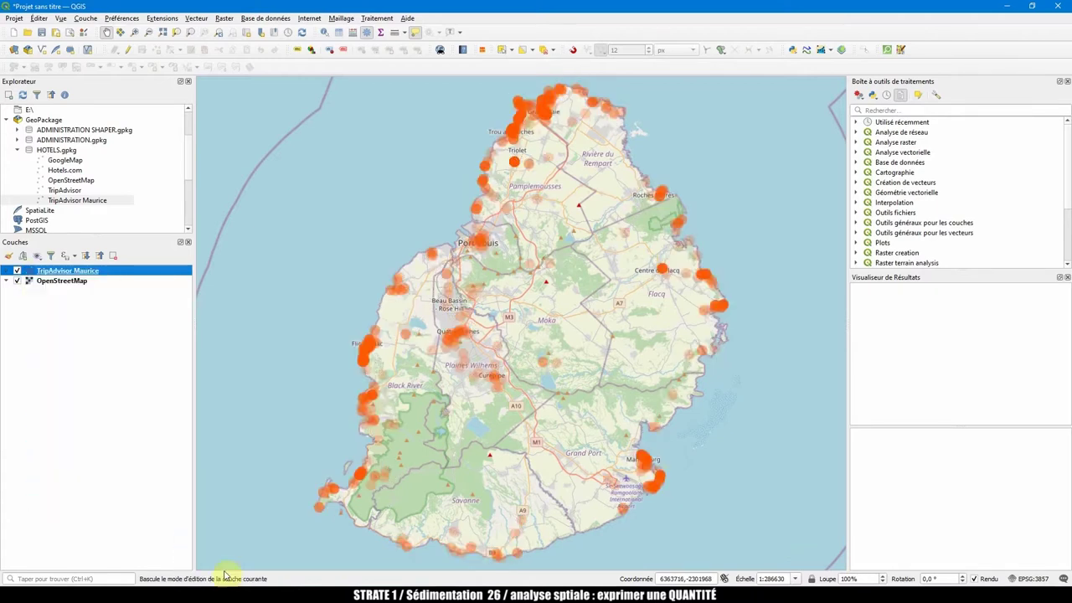
In the défaut style, copy the simple marker's black stroke colour onto its fill colour.
{"action": "double_click", "coordinate": [31, 272]}
{"action": "left_click", "coordinate": [510, 56]}
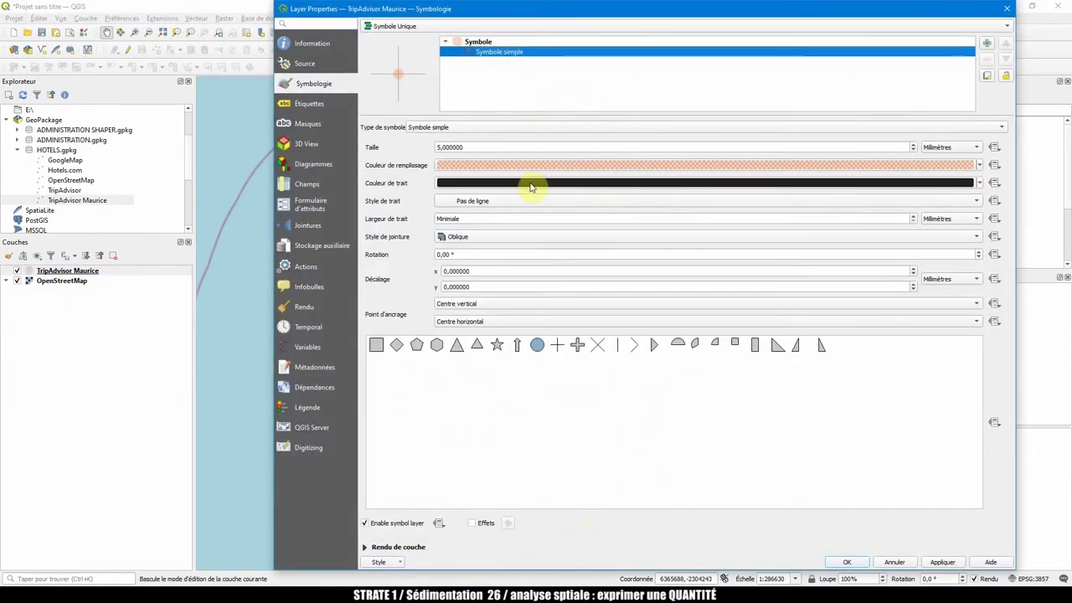
{"action": "left_click_drag", "start_coordinate": [529, 184], "coordinate": [536, 167]}
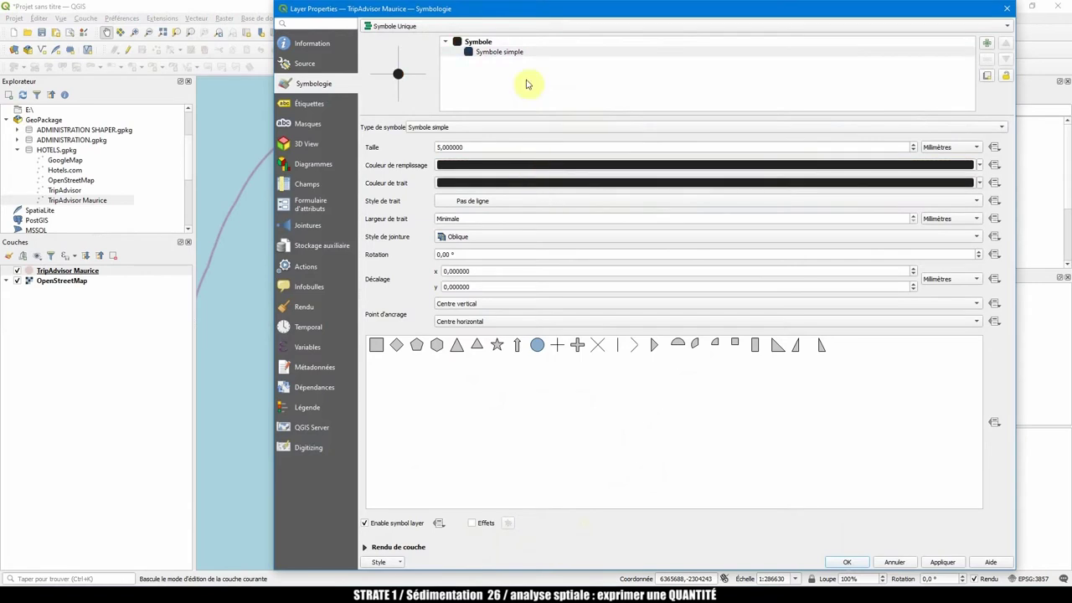
Reduce the simple marker's size, trying 1 mm and settling on 2 mm, and apply it to the TripAdvisor Maurice layer.
{"action": "left_click_drag", "start_coordinate": [478, 148], "coordinate": [375, 148]}
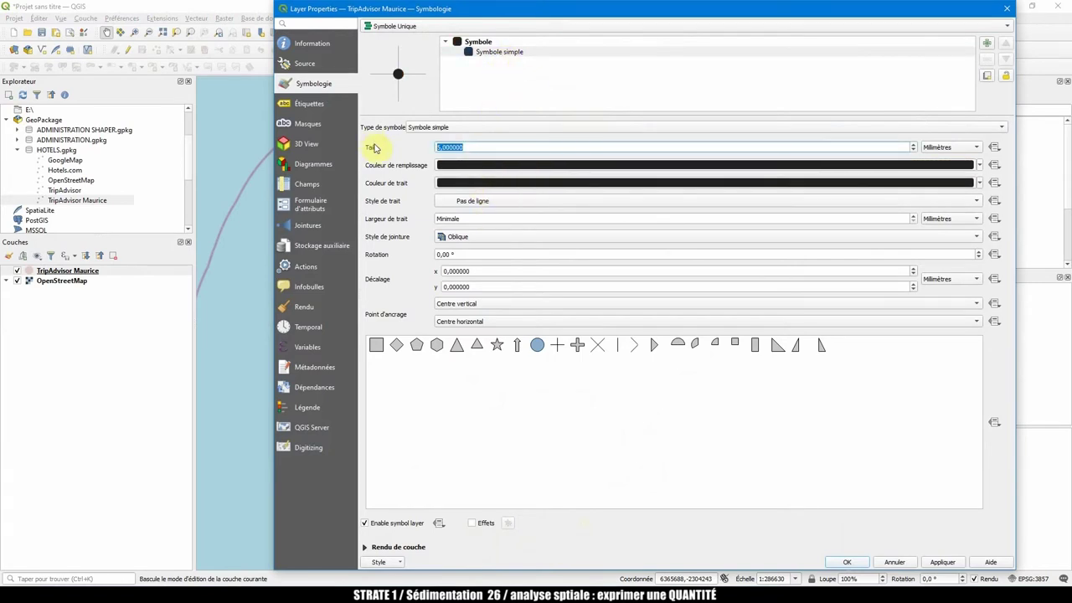
{"action": "type", "text": "1"}
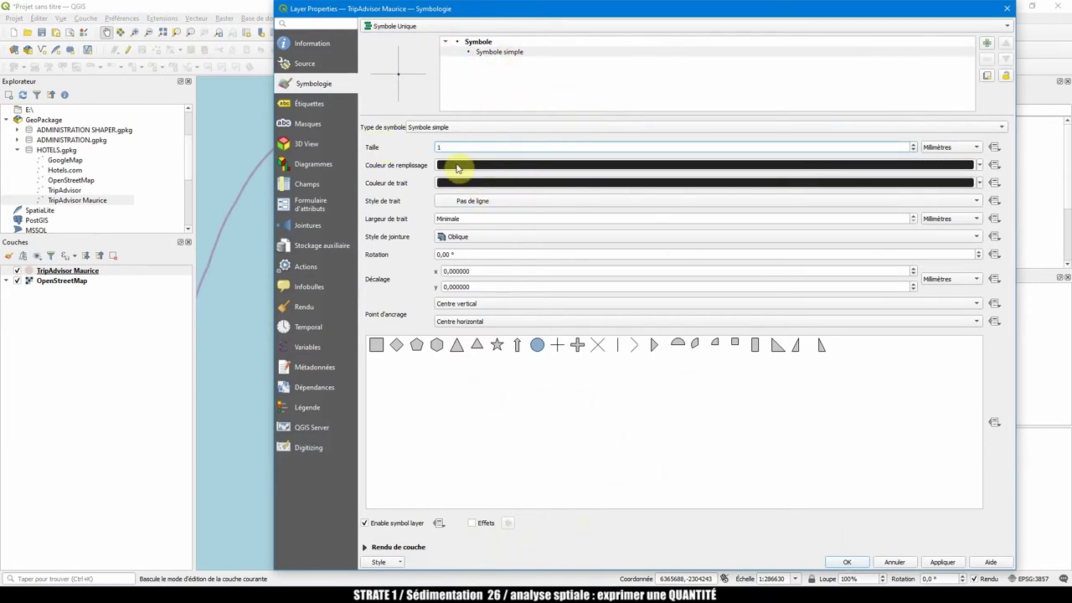
{"action": "left_click", "coordinate": [842, 561]}
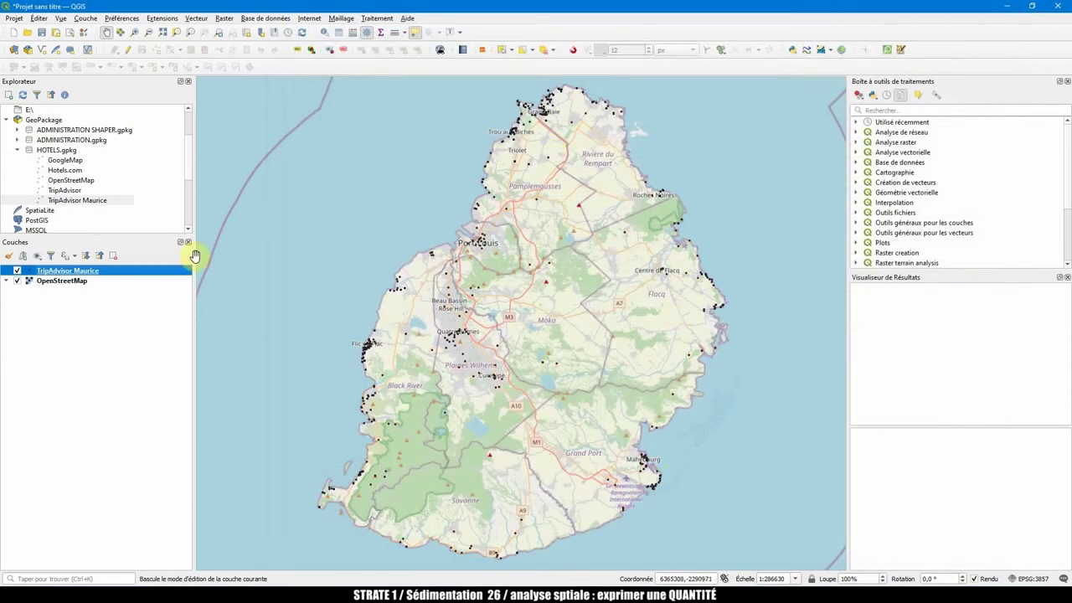
{"action": "double_click", "coordinate": [29, 274]}
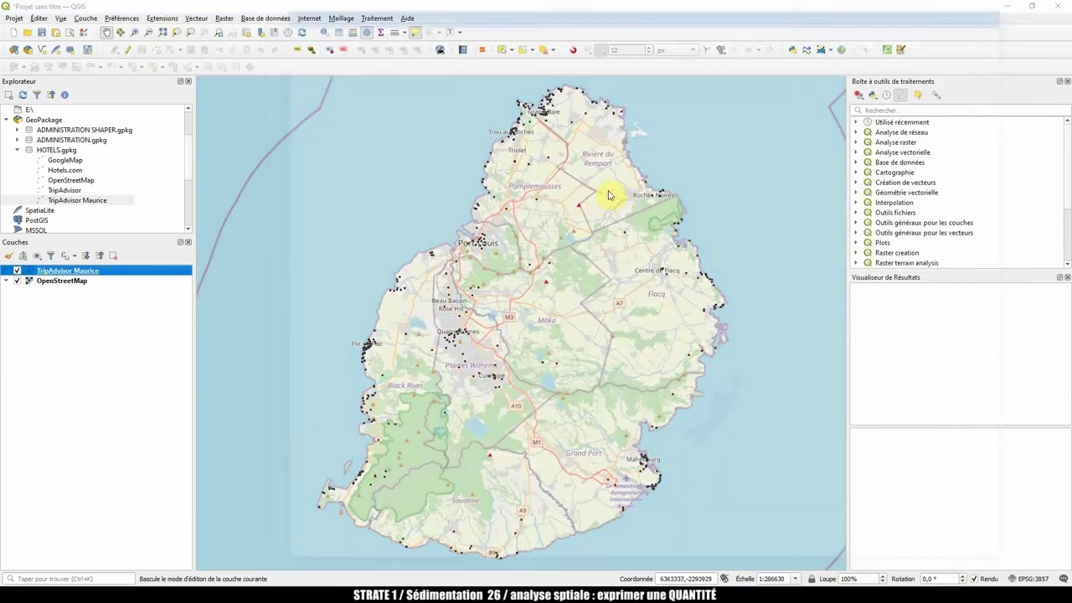
{"action": "left_click", "coordinate": [844, 561]}
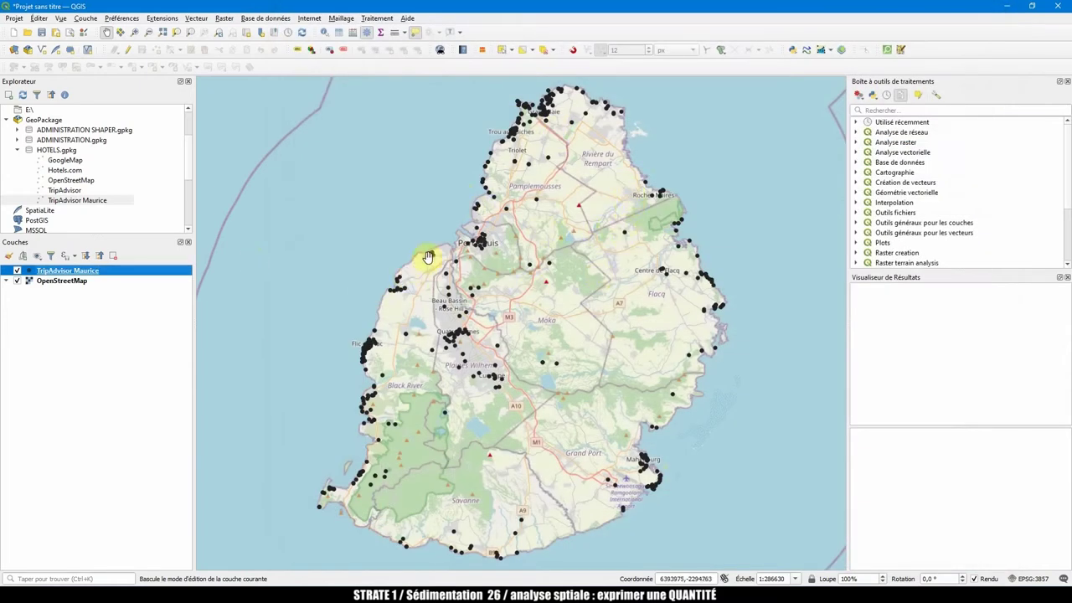
Render the TripAdvisor Maurice layer as grouped points with the Groupe de points symbology and apply it.
{"action": "double_click", "coordinate": [29, 274]}
{"action": "left_click", "coordinate": [469, 31]}
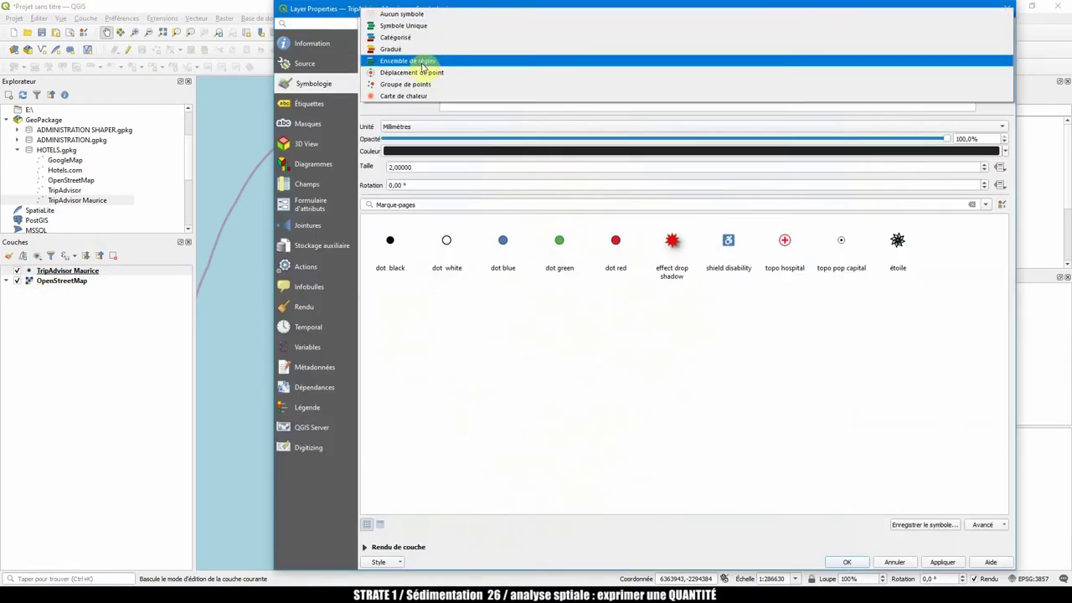
{"action": "left_click", "coordinate": [424, 86]}
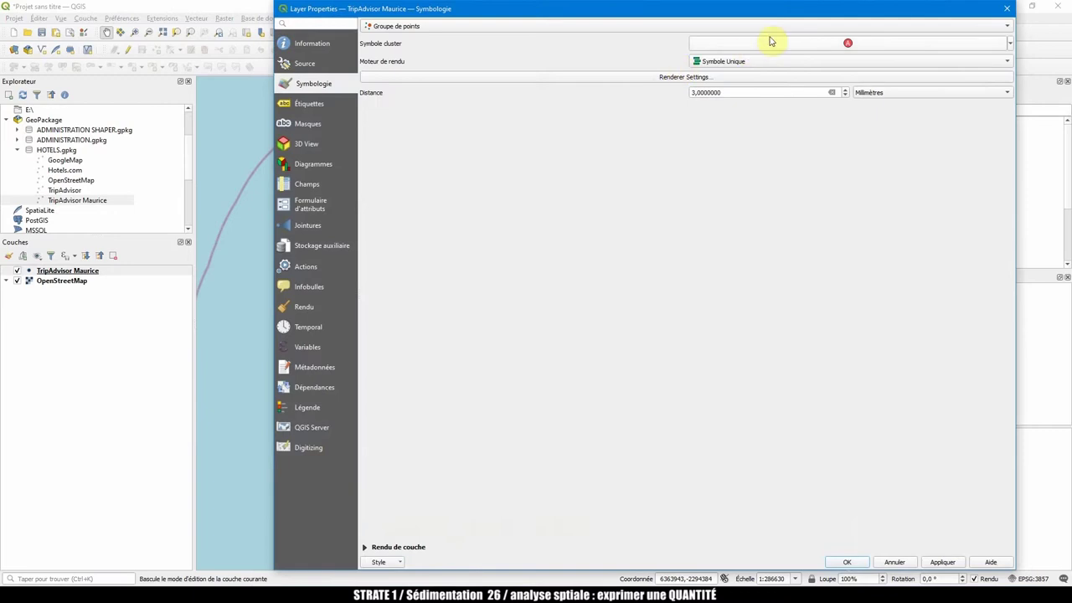
{"action": "left_click", "coordinate": [847, 562]}
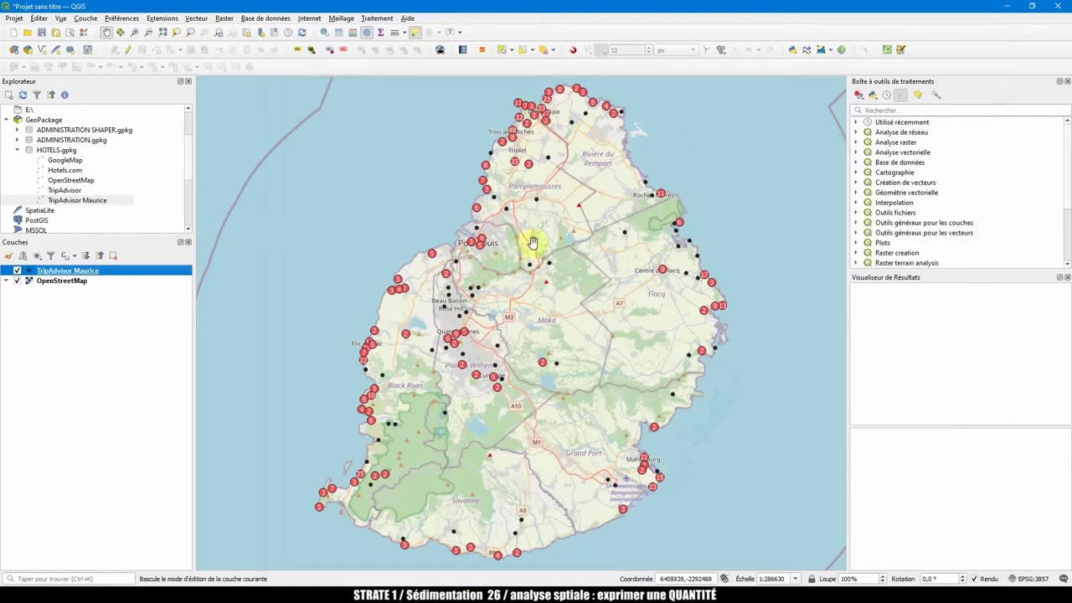
Return the TripAdvisor Maurice layer to the Symbole Unique symbology and apply it.
{"action": "double_click", "coordinate": [30, 274]}
{"action": "left_click", "coordinate": [436, 19]}
{"action": "left_click", "coordinate": [394, 19]}
{"action": "left_click", "coordinate": [847, 562]}
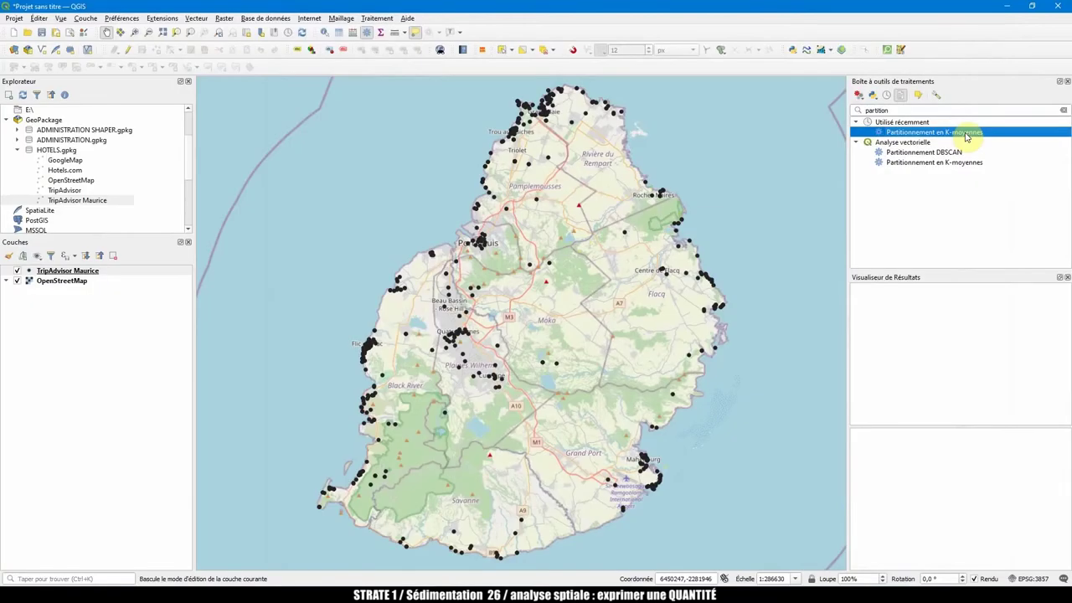
Run Partitionnement en K-moyennes on TripAdvisor Maurice with 4 clusters, outputting a temporary layer with the field CLUSTER_ID.
{"action": "double_click", "coordinate": [967, 137]}
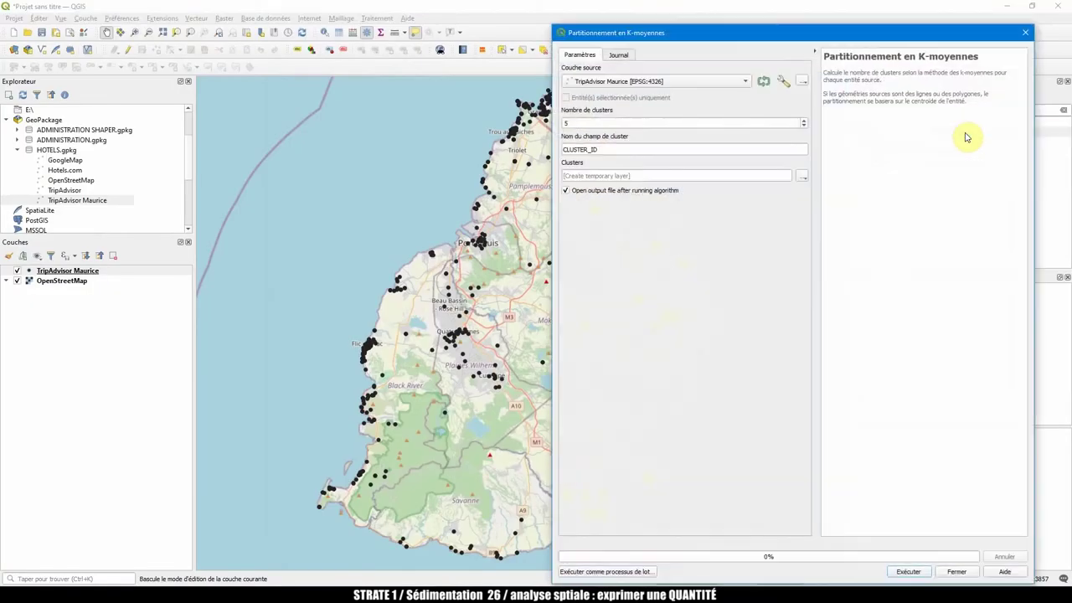
{"action": "double_click", "coordinate": [602, 149]}
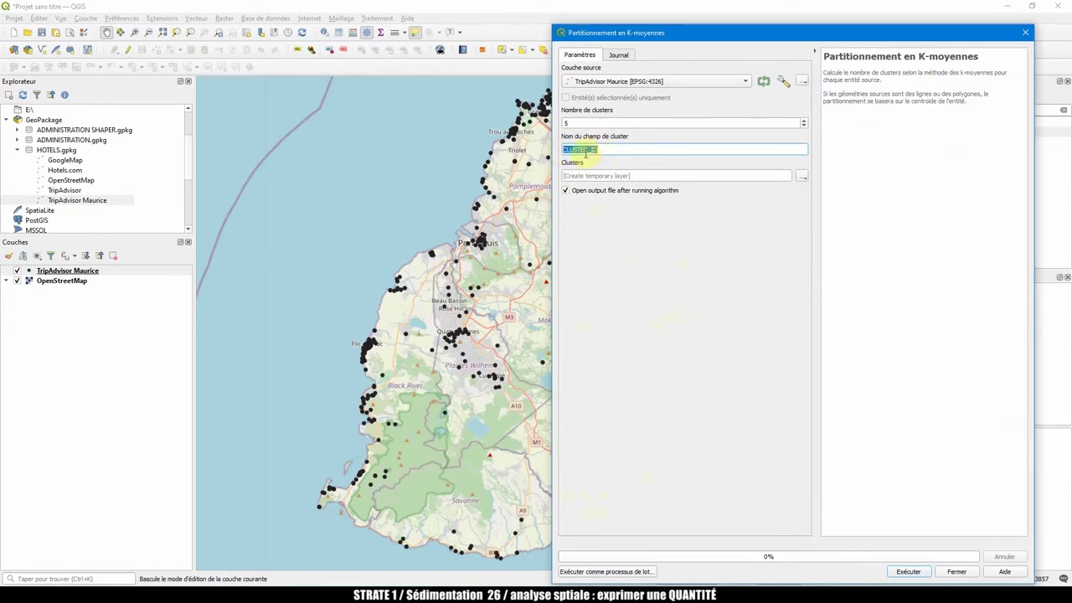
{"action": "left_click", "coordinate": [590, 124]}
{"action": "double_click", "coordinate": [565, 123]}
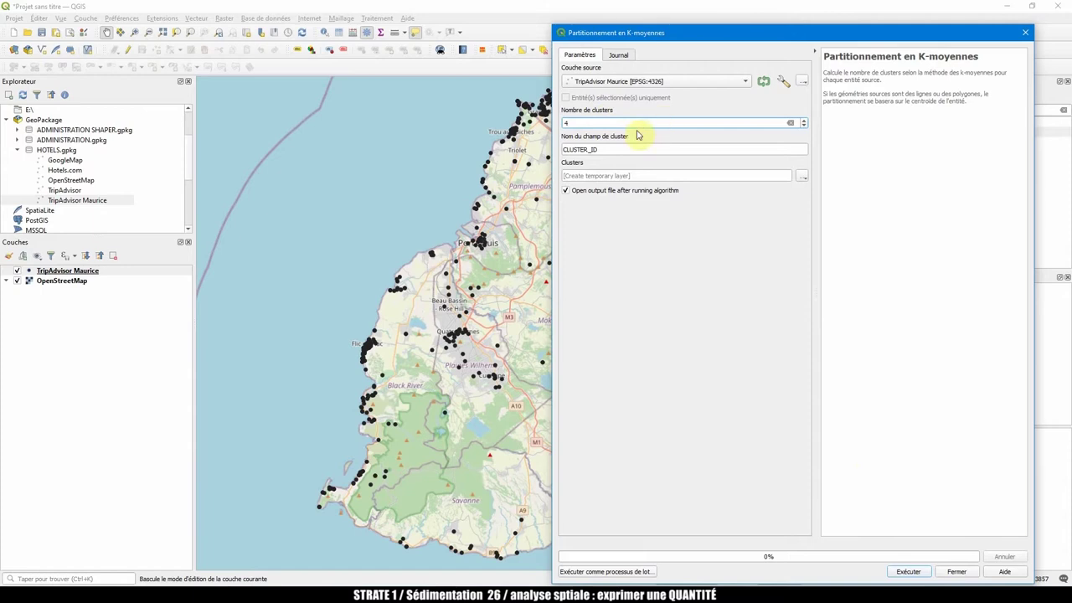
{"action": "left_click", "coordinate": [909, 573]}
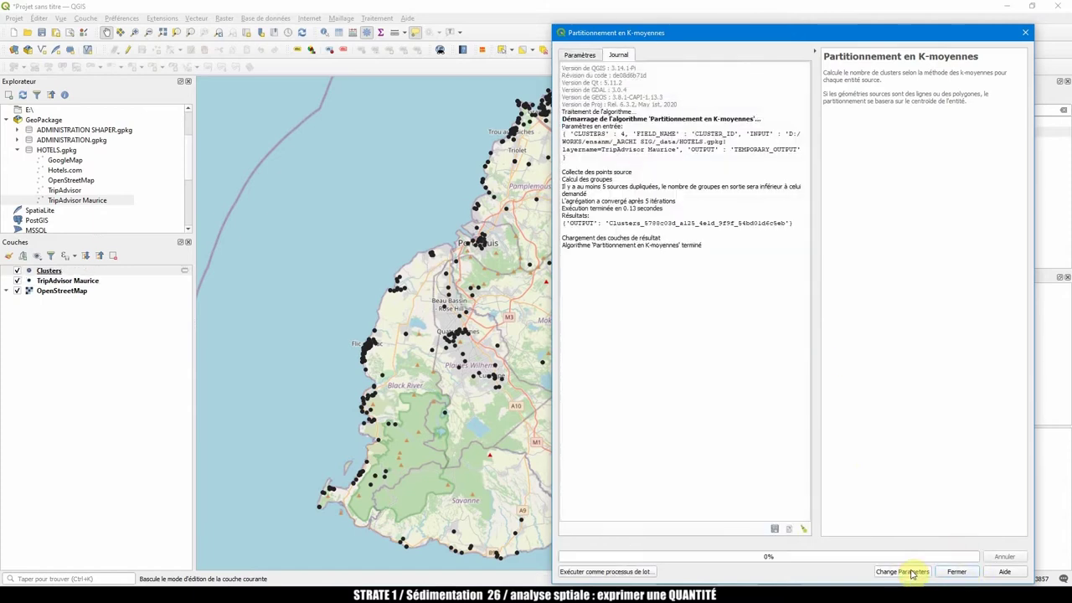
{"action": "left_click", "coordinate": [1029, 35]}
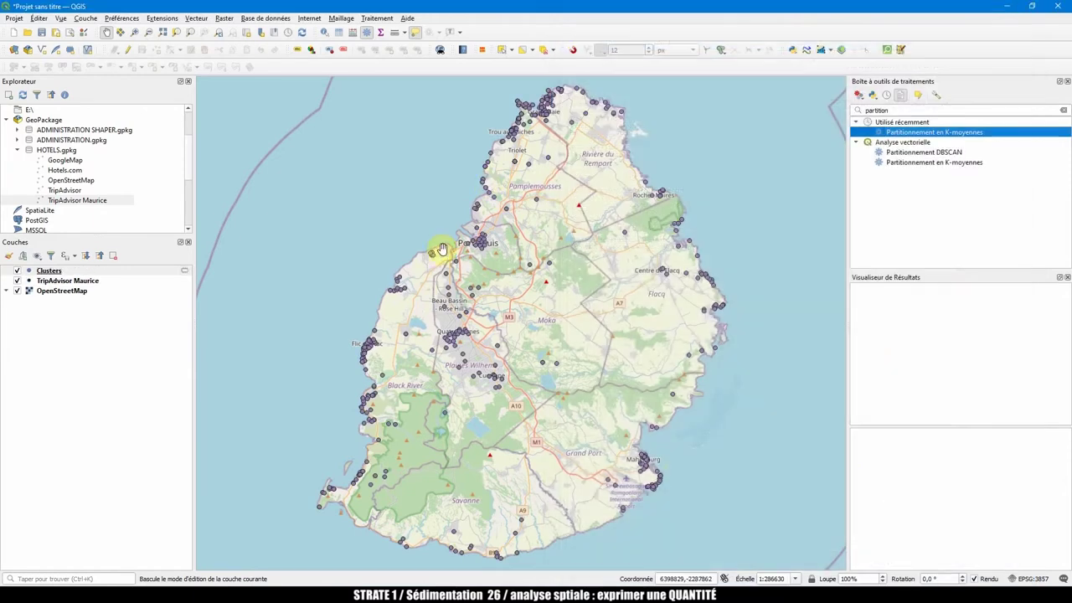
Examine the CLUSTER_ID field in the Clusters layer's attribute table and close the table.
{"action": "left_click", "coordinate": [52, 271]}
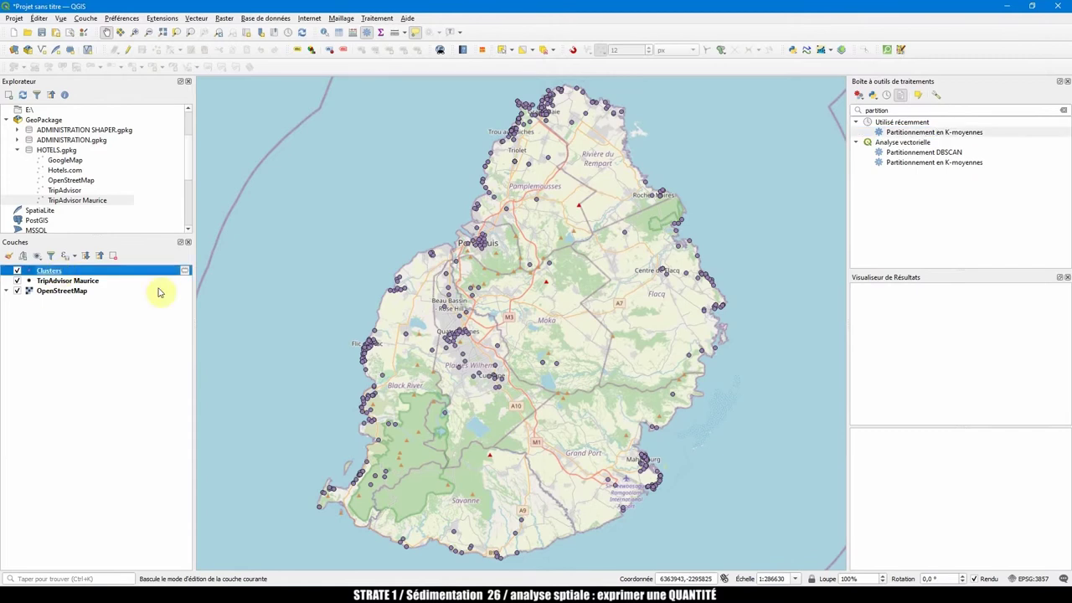
{"action": "right_click", "coordinate": [48, 272]}
{"action": "left_click", "coordinate": [96, 396]}
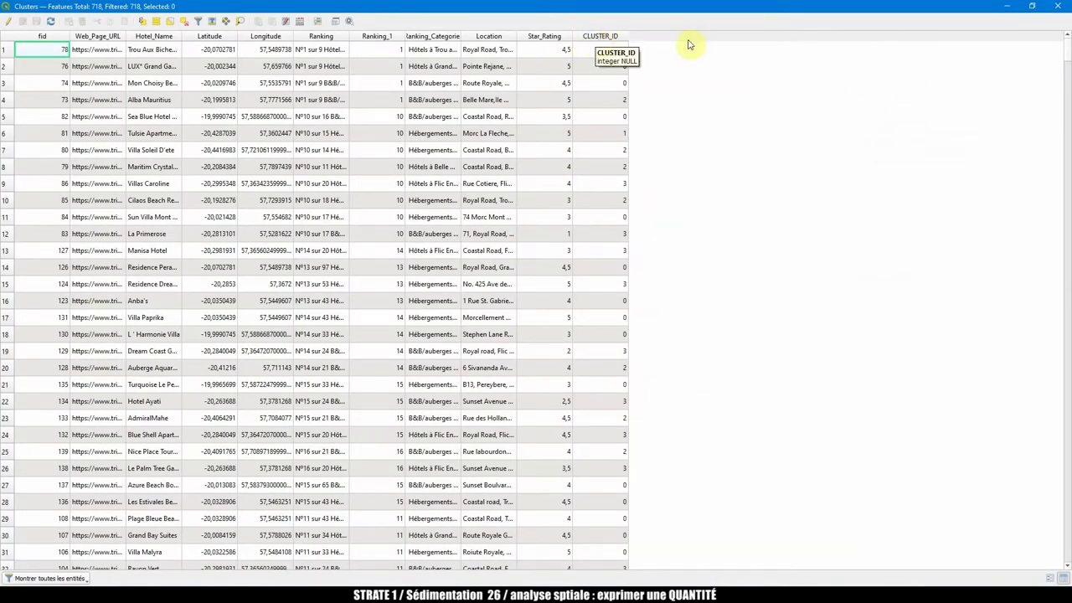
{"action": "left_click", "coordinate": [1057, 6]}
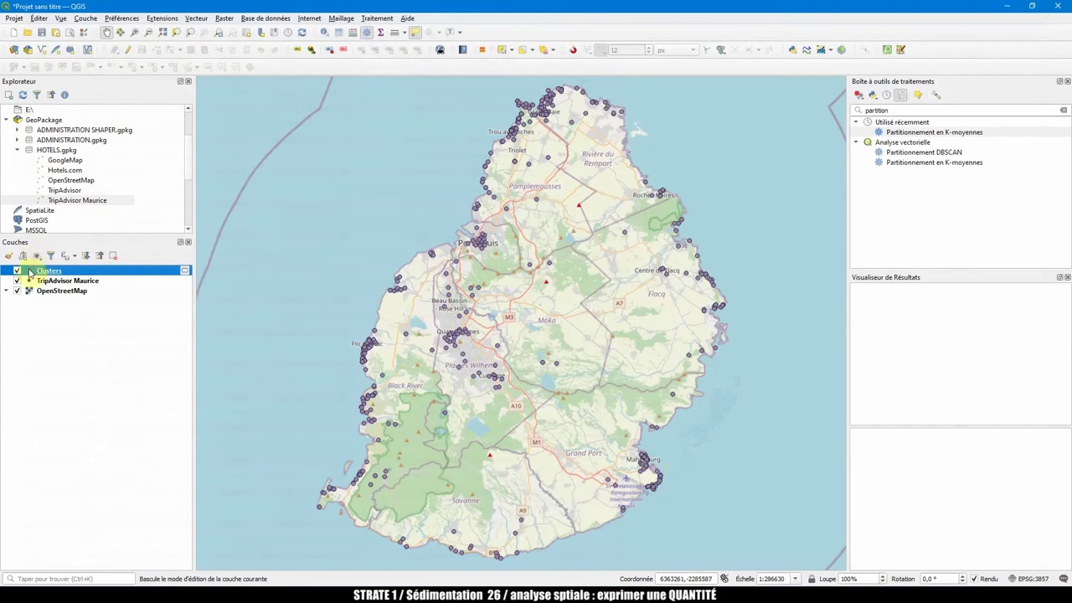
Style the Clusters layer with the Catégorisé symbology on CLUSTER_ID using random colours, apply it and collapse the layer's legend.
{"action": "double_click", "coordinate": [29, 272]}
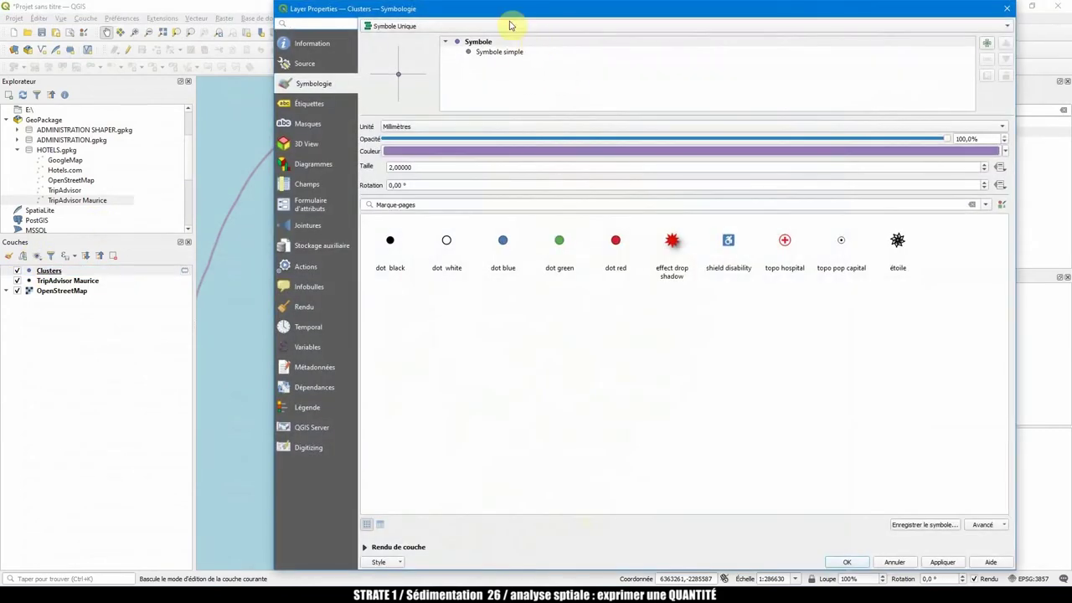
{"action": "left_click", "coordinate": [509, 26]}
{"action": "left_click", "coordinate": [502, 38]}
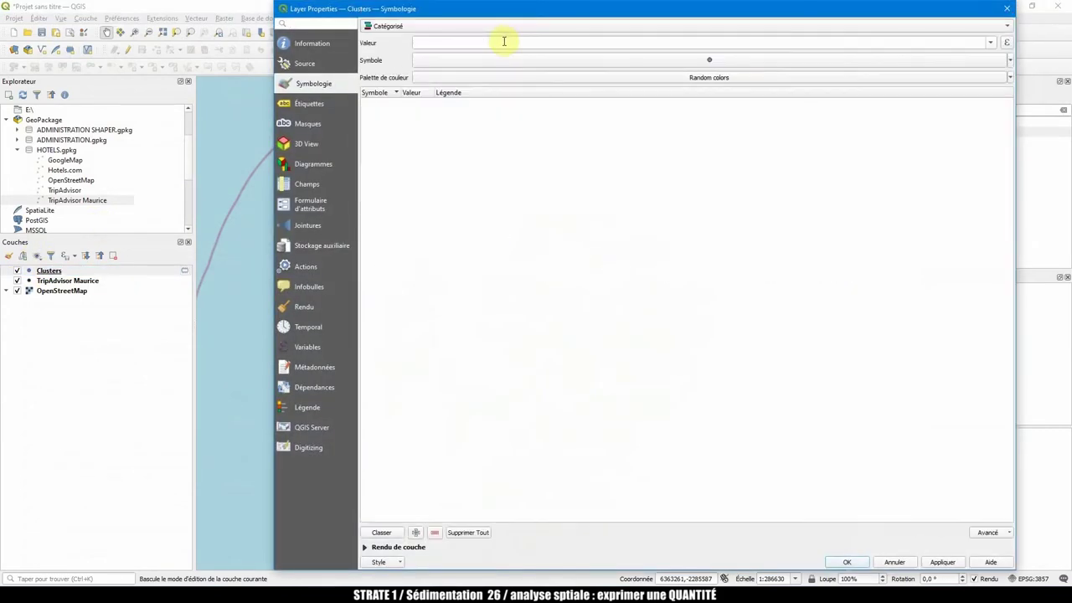
{"action": "left_click", "coordinate": [991, 43]}
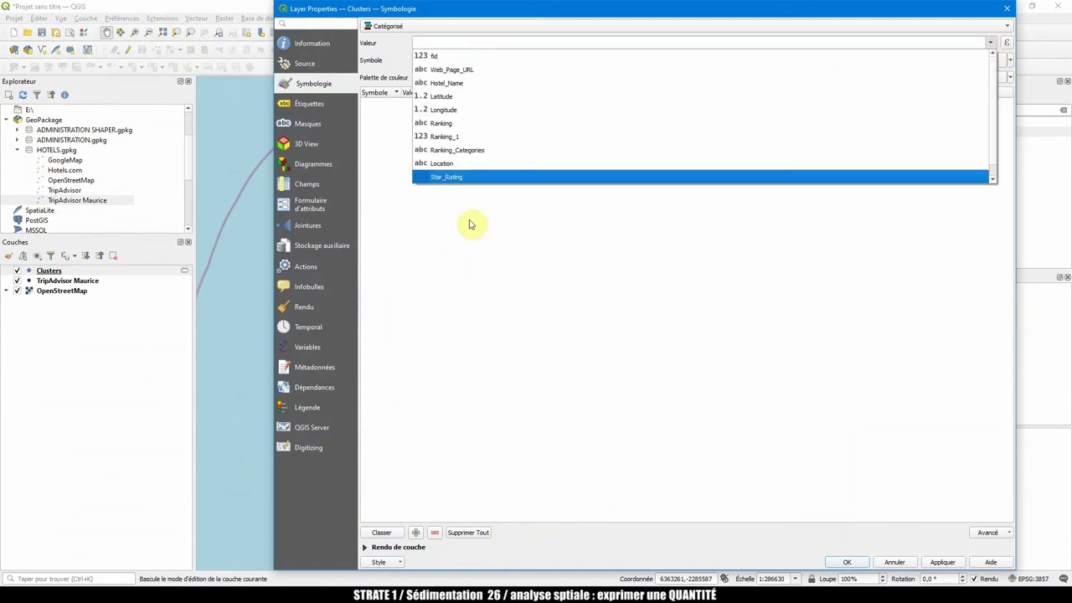
{"action": "scroll", "coordinate": [444, 176], "scroll_direction": "down", "scroll_amount": 1}
{"action": "left_click", "coordinate": [445, 177]}
{"action": "left_click", "coordinate": [382, 533]}
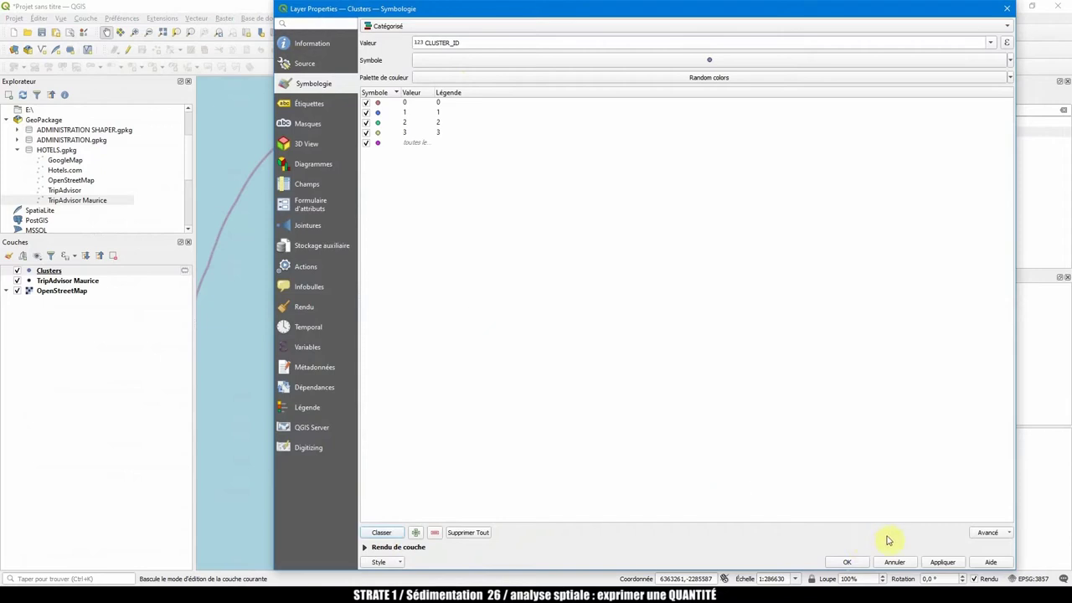
{"action": "left_click", "coordinate": [942, 561]}
{"action": "left_click", "coordinate": [847, 562]}
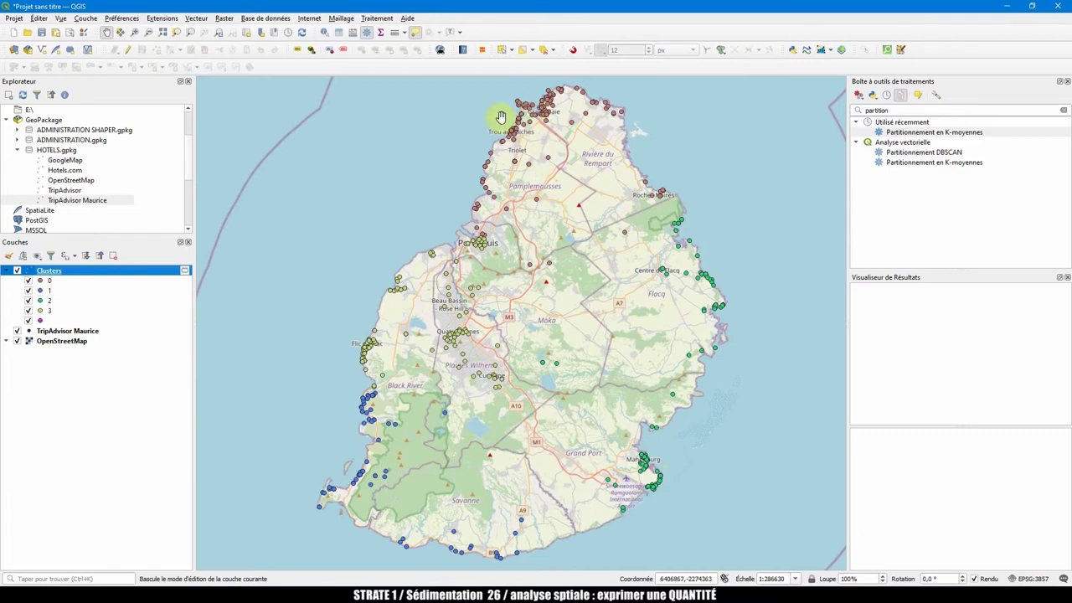
{"action": "left_click", "coordinate": [46, 271]}
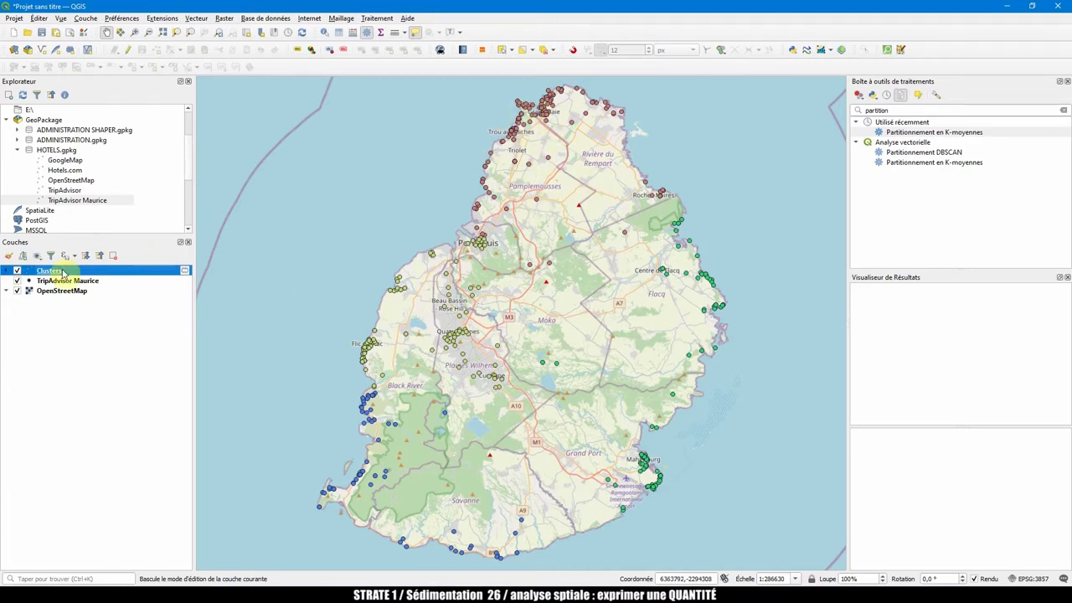
Run Partitionnement en K-moyennes again on TripAdvisor Maurice with 20 clusters into another temporary layer.
{"action": "left_click", "coordinate": [67, 281]}
{"action": "double_click", "coordinate": [934, 132]}
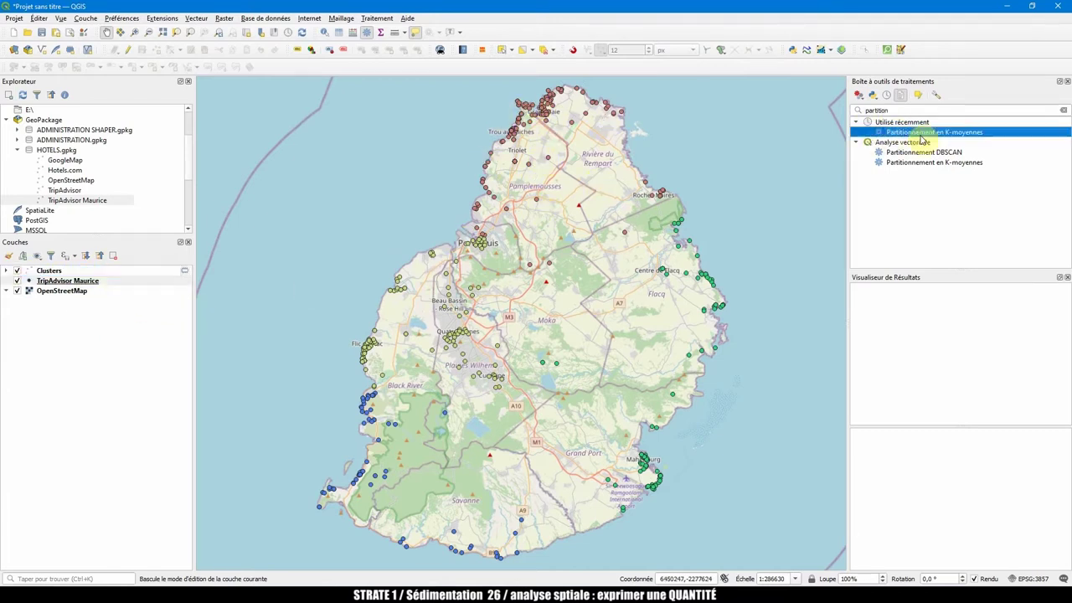
{"action": "double_click", "coordinate": [619, 139]}
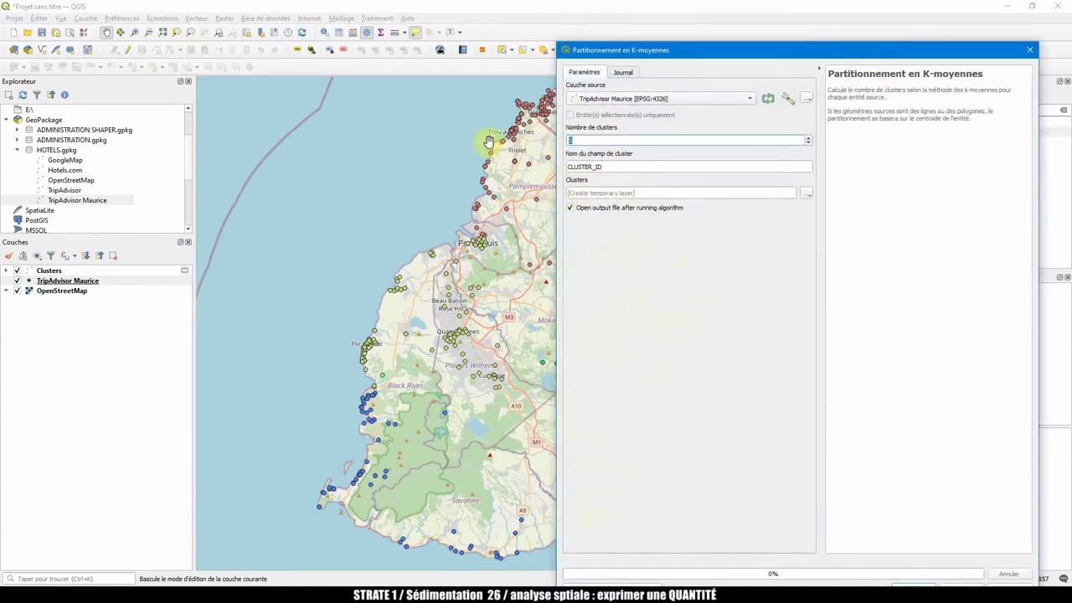
{"action": "type", "text": "20"}
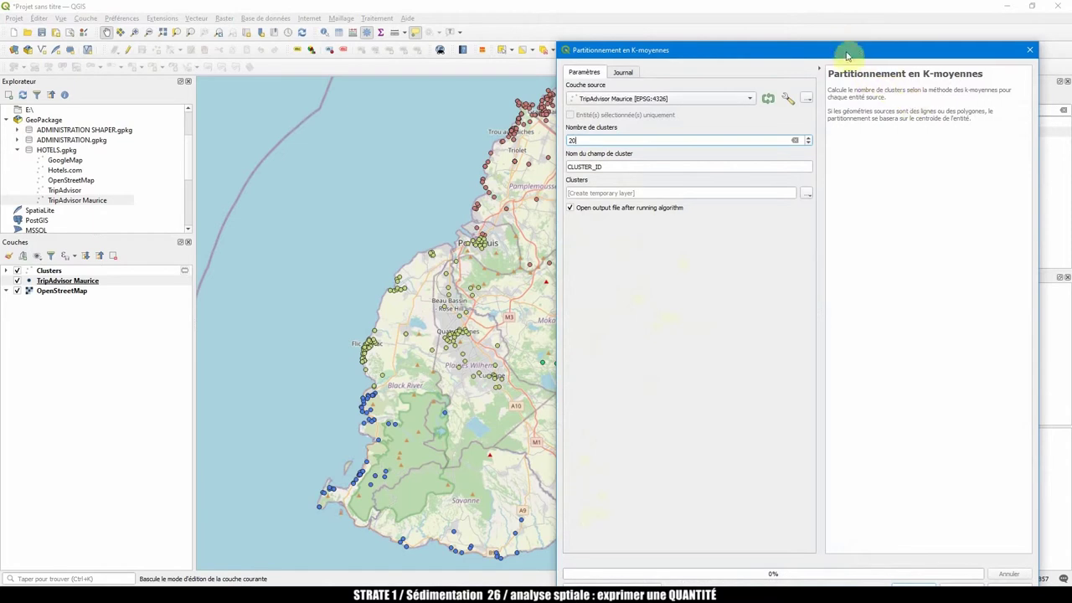
{"action": "left_click_drag", "start_coordinate": [849, 48], "coordinate": [847, 10]}
{"action": "left_click", "coordinate": [912, 552]}
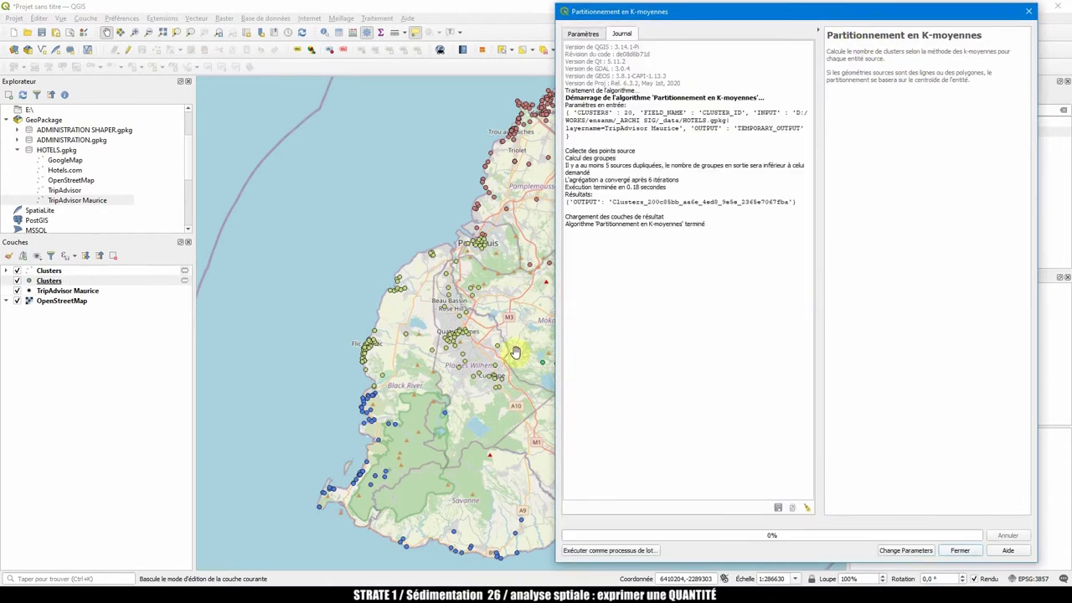
{"action": "left_click", "coordinate": [959, 550]}
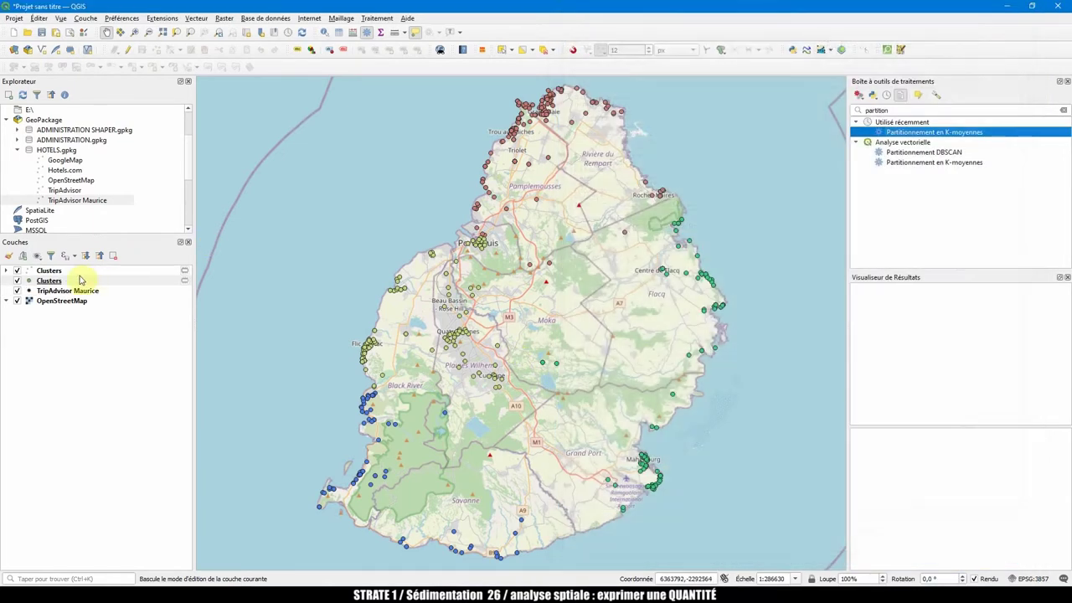
Classify the new 20-cluster layer into coloured categories, apply the symbology and hide the 4-cluster layer.
{"action": "double_click", "coordinate": [50, 271]}
{"action": "left_click", "coordinate": [381, 533]}
{"action": "left_click", "coordinate": [847, 562]}
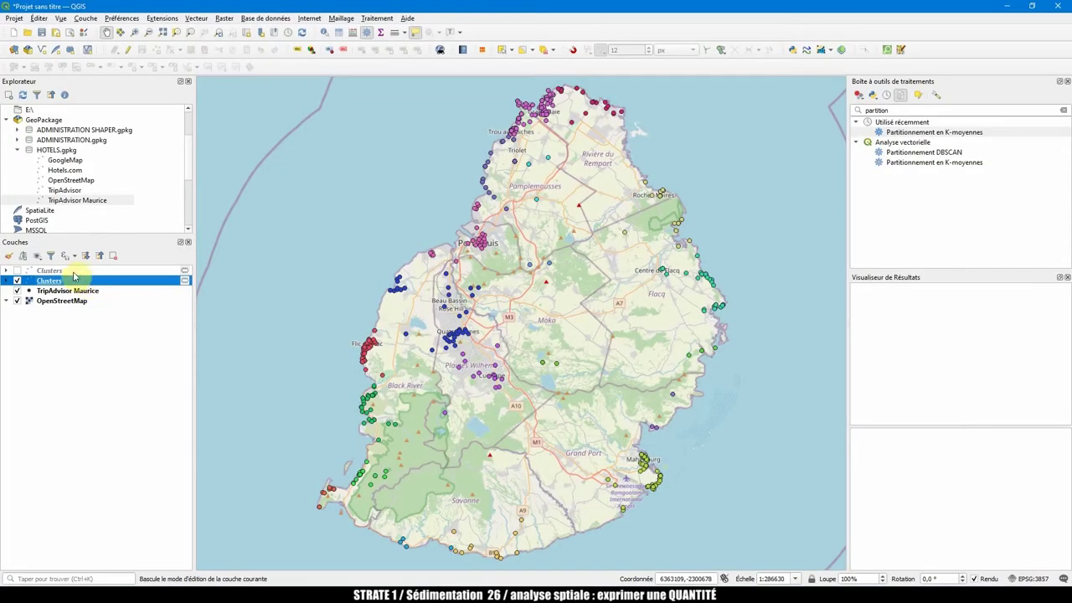
Remove both temporary Clusters layers from the project.
{"action": "right_click", "coordinate": [71, 273]}
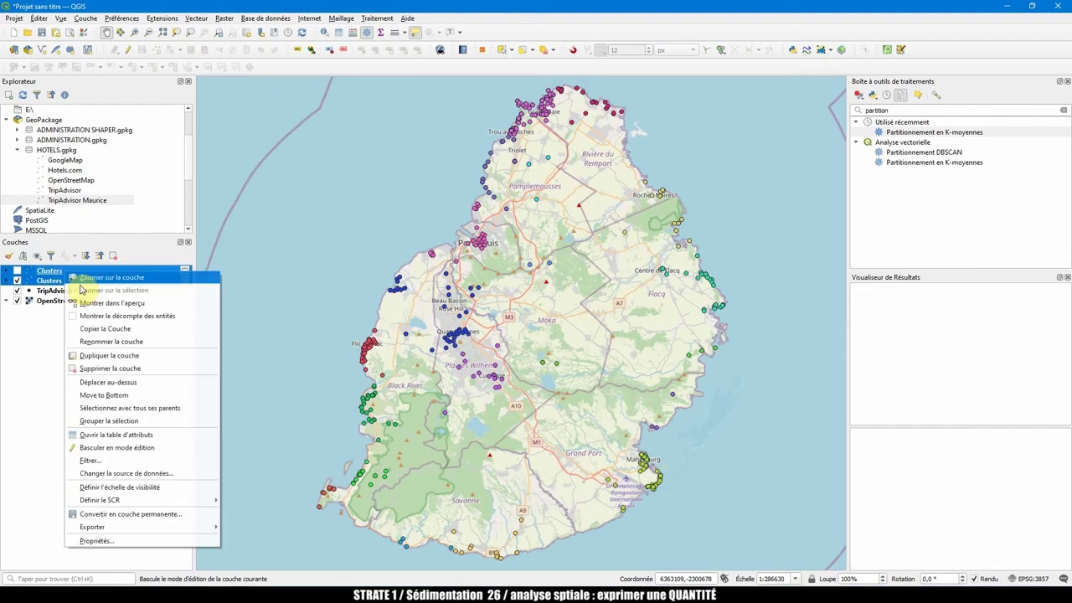
{"action": "left_click", "coordinate": [105, 369]}
{"action": "left_click", "coordinate": [533, 310]}
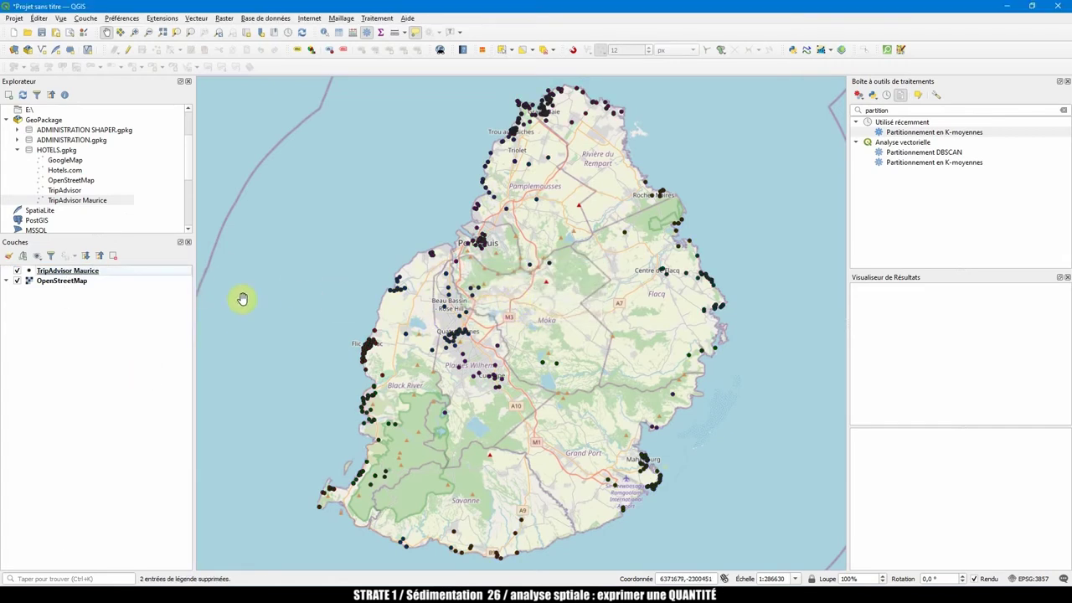
Add the 2_District layer from the ADMINISTRATION.gpkg GeoPackage to the project above the TripAdvisor Maurice layer.
{"action": "left_click", "coordinate": [73, 273]}
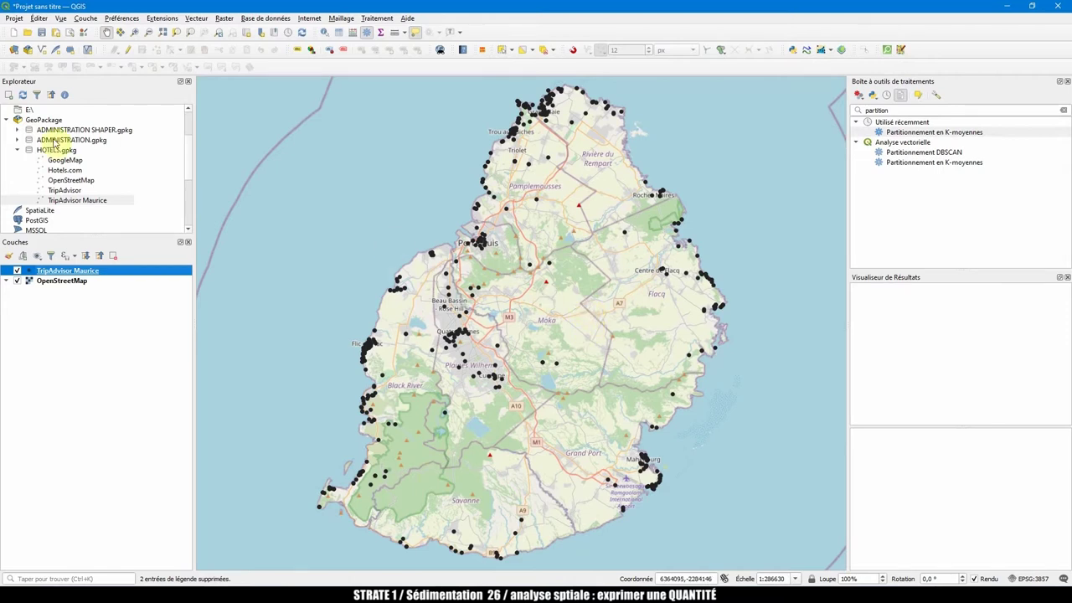
{"action": "left_click", "coordinate": [17, 150]}
{"action": "left_click", "coordinate": [17, 140]}
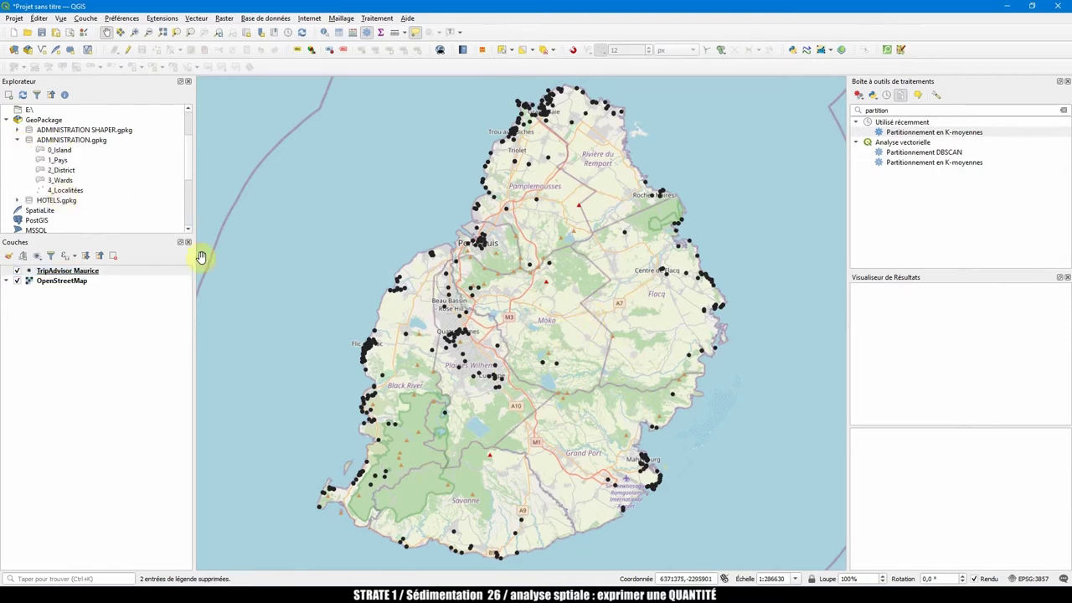
{"action": "left_click", "coordinate": [62, 170]}
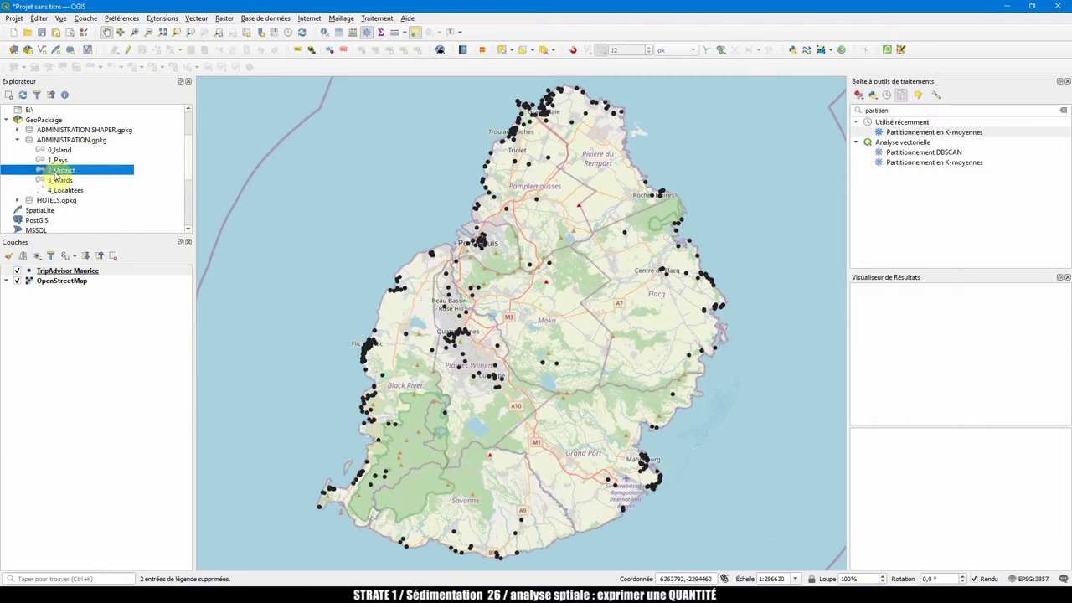
{"action": "double_click", "coordinate": [43, 173]}
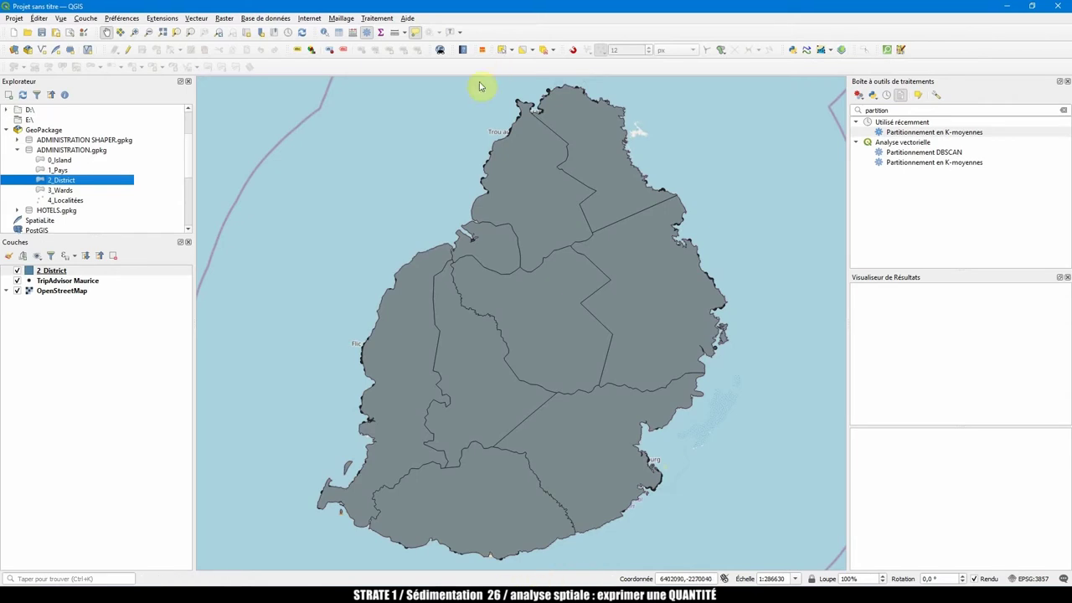
Place TripAdvisor Maurice above 2_District, find the Compter les points dans les polygones algorithm in the processing toolbox and open it.
{"action": "left_click_drag", "start_coordinate": [56, 283], "coordinate": [64, 272]}
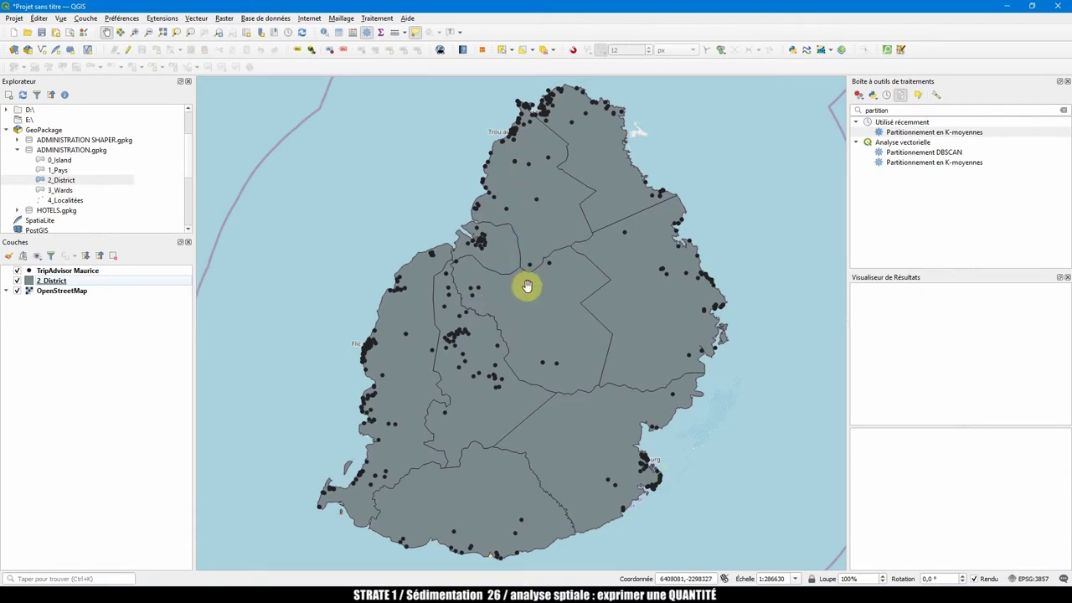
{"action": "left_click", "coordinate": [914, 110]}
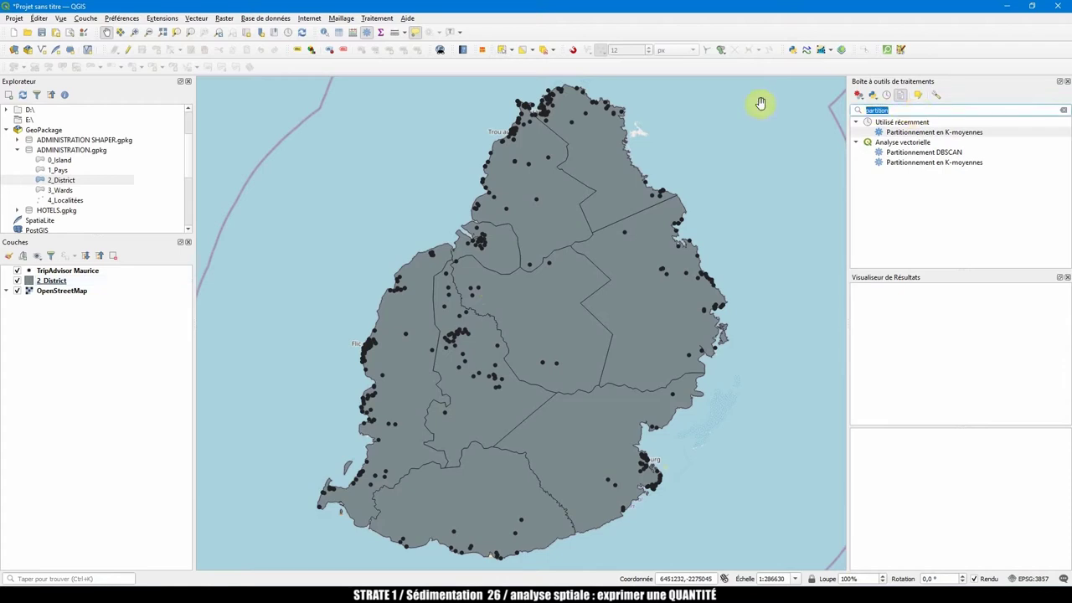
{"action": "type", "text": "compter"}
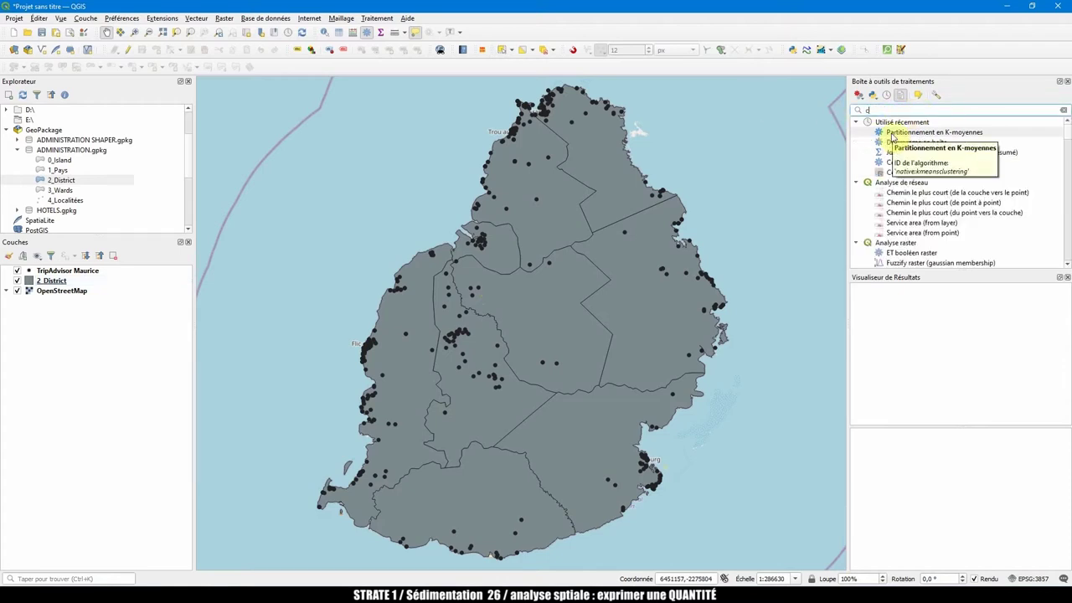
{"action": "left_click", "coordinate": [893, 134]}
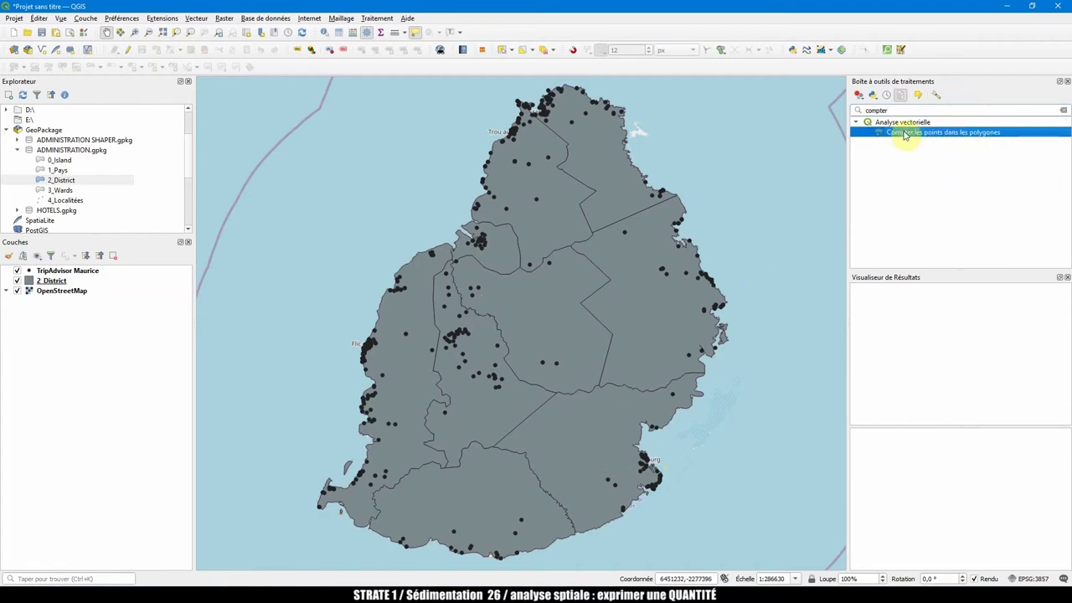
{"action": "double_click", "coordinate": [902, 136]}
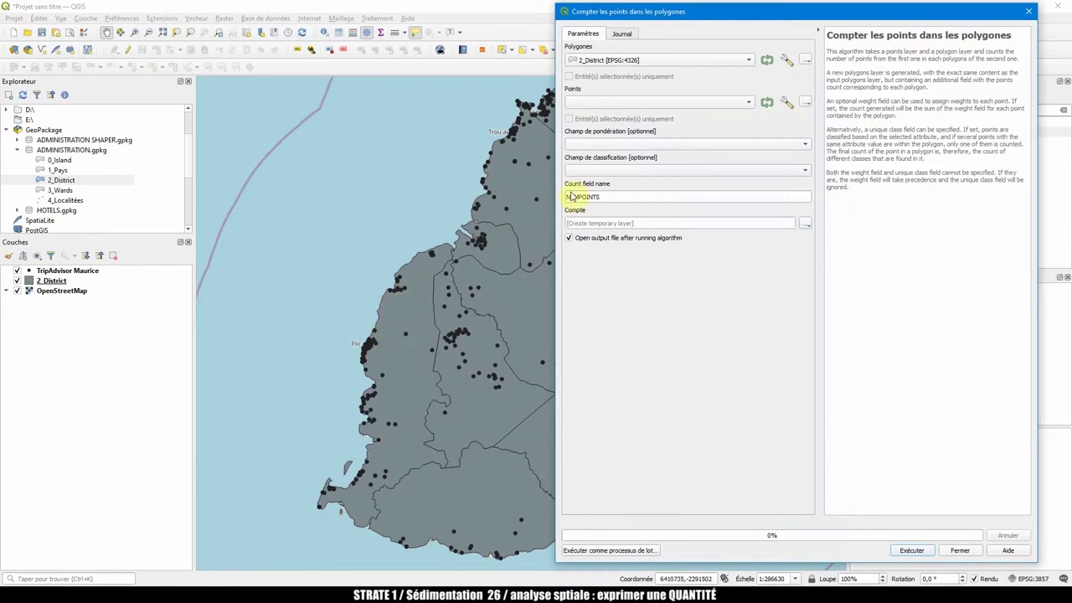
Count the TripAdvisor Maurice points in each 2_District polygon, using the count field NUMPOINTS and a temporary output layer.
{"action": "scroll", "coordinate": [596, 105], "scroll_direction": "down", "scroll_amount": 1}
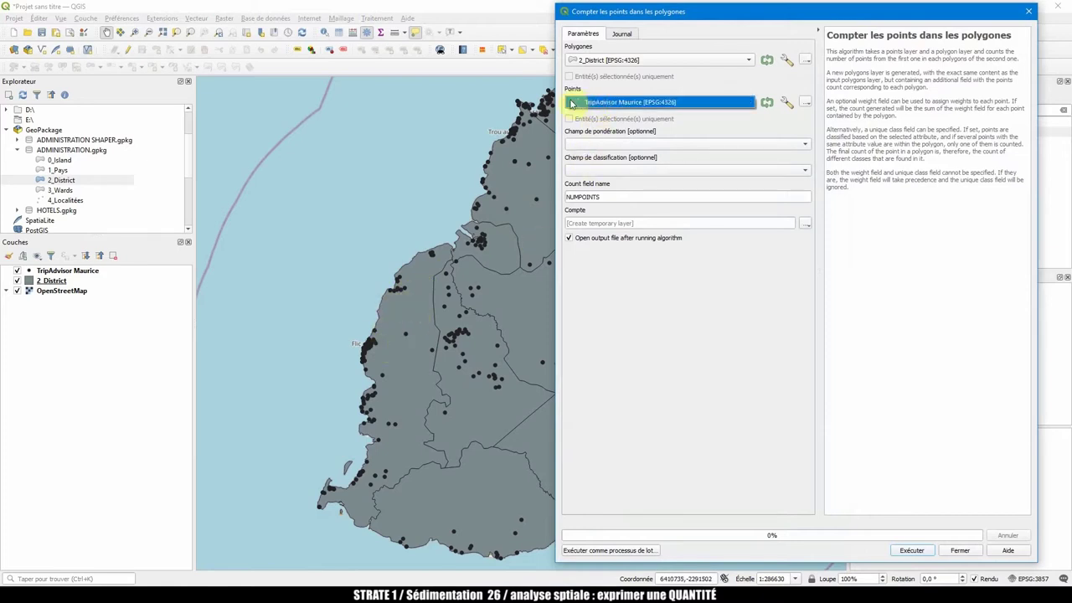
{"action": "left_click", "coordinate": [606, 105]}
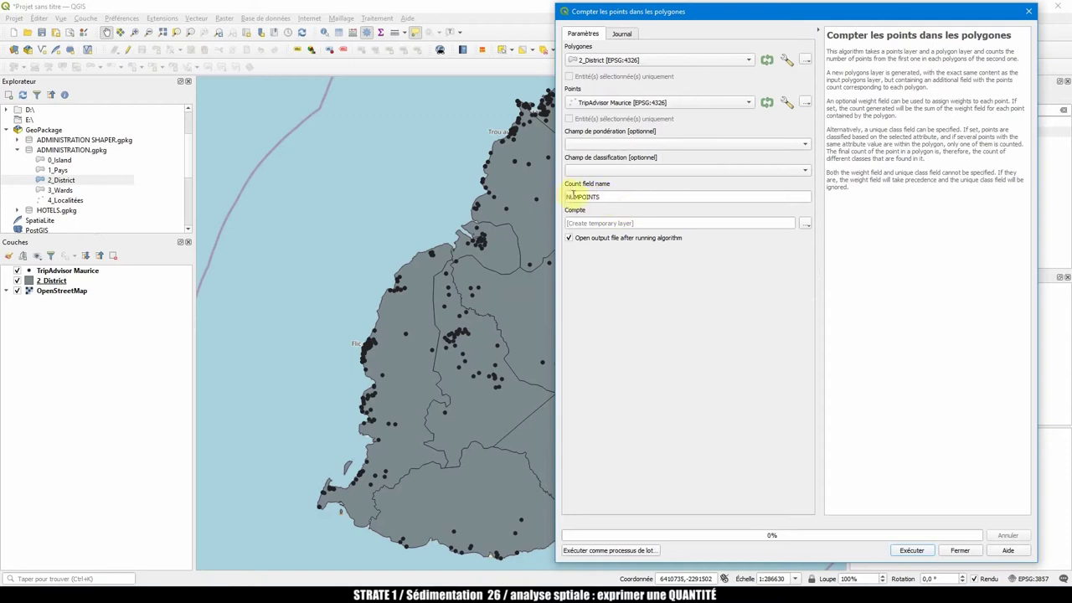
{"action": "left_click_drag", "start_coordinate": [610, 196], "coordinate": [570, 195]}
{"action": "double_click", "coordinate": [566, 196]}
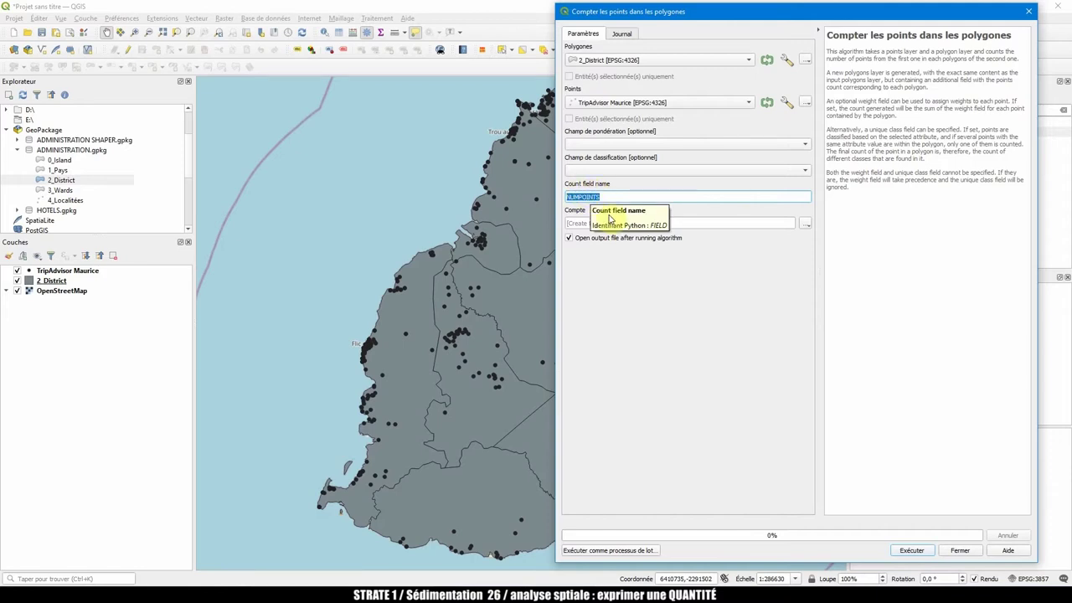
{"action": "left_click", "coordinate": [915, 551]}
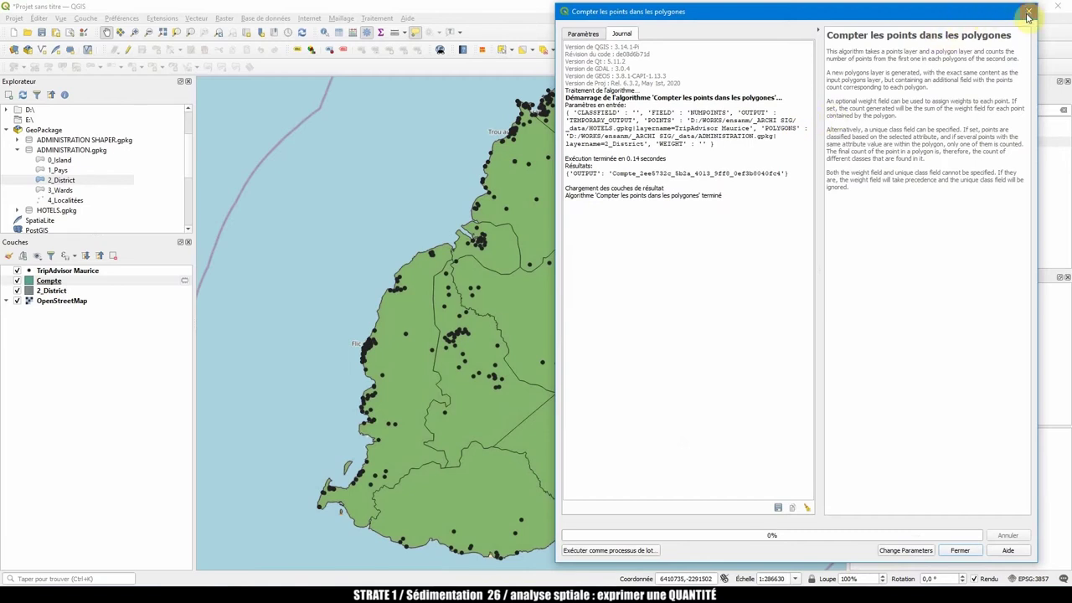
{"action": "left_click", "coordinate": [1029, 13]}
Examine the Compte layer's attribute table sorted by NUMPOINTS in descending order and close it.
{"action": "left_click", "coordinate": [41, 281]}
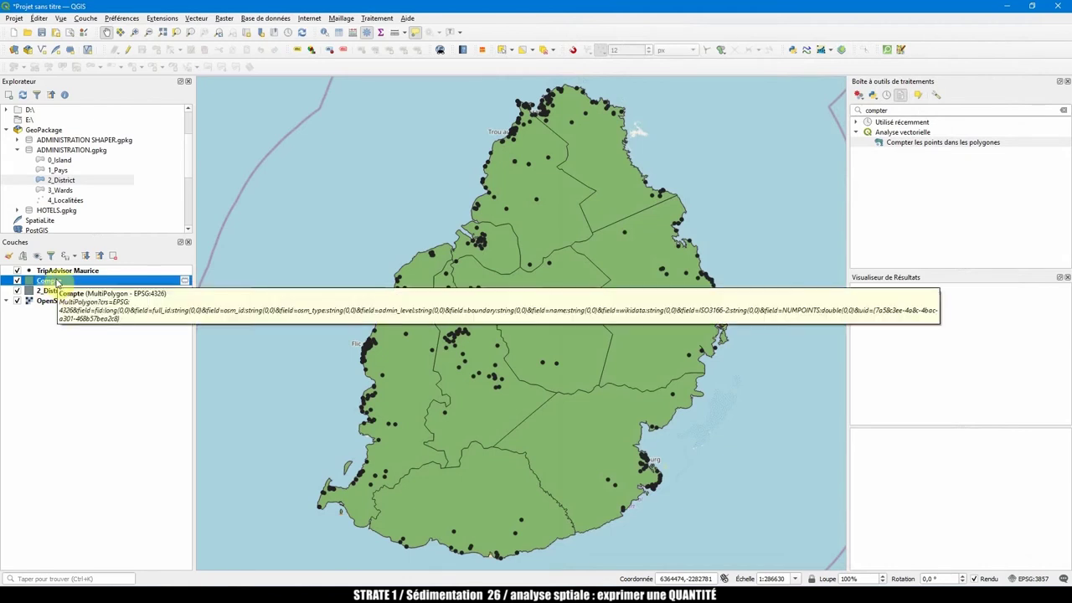
{"action": "right_click", "coordinate": [57, 285]}
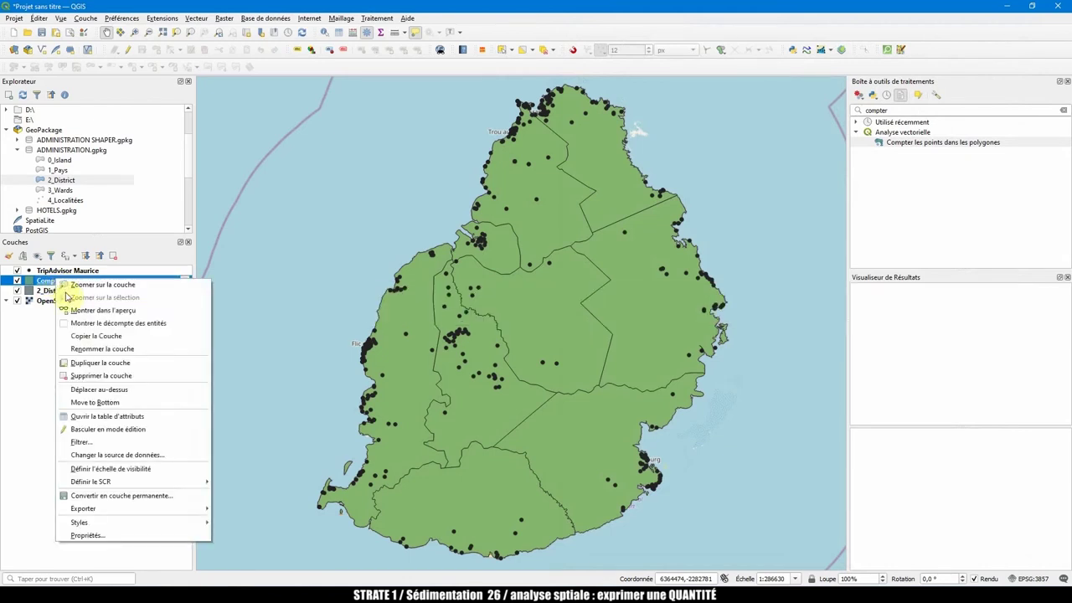
{"action": "left_click", "coordinate": [106, 411]}
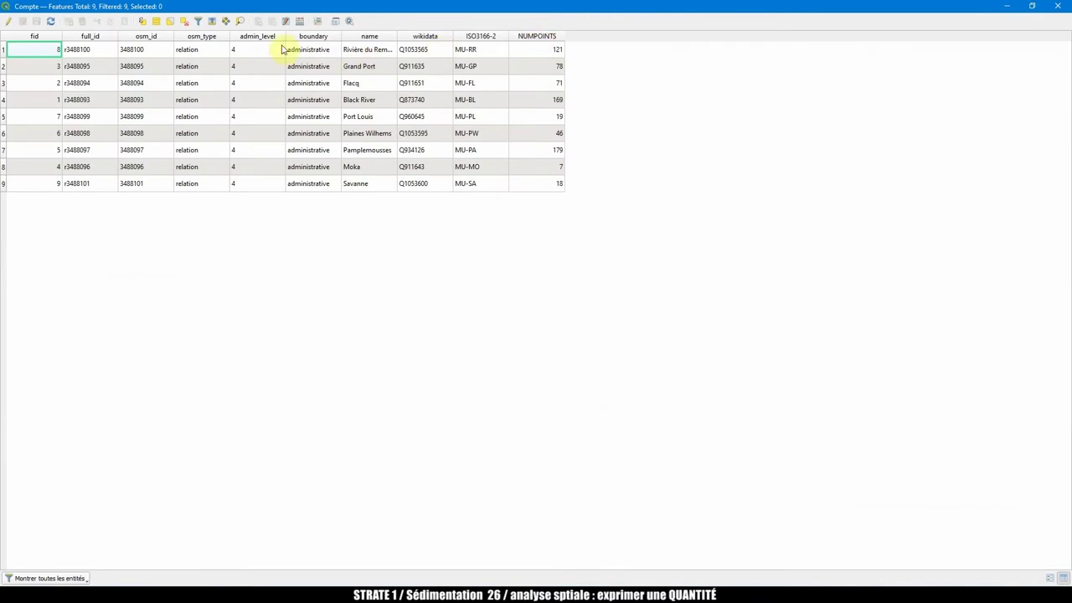
{"action": "left_click", "coordinate": [536, 36]}
{"action": "left_click", "coordinate": [536, 36]}
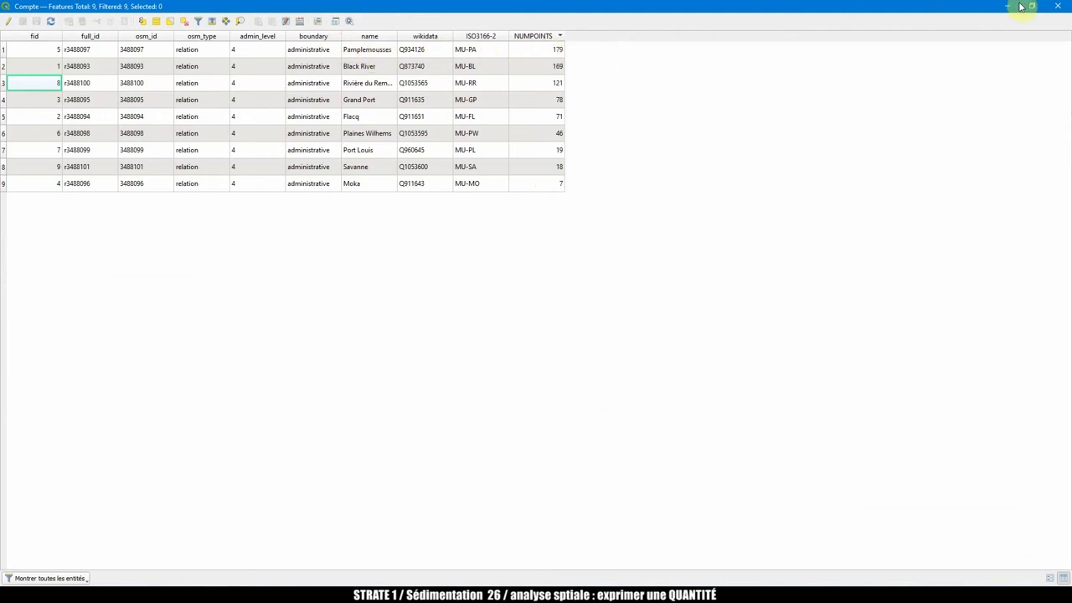
{"action": "left_click", "coordinate": [1054, 8]}
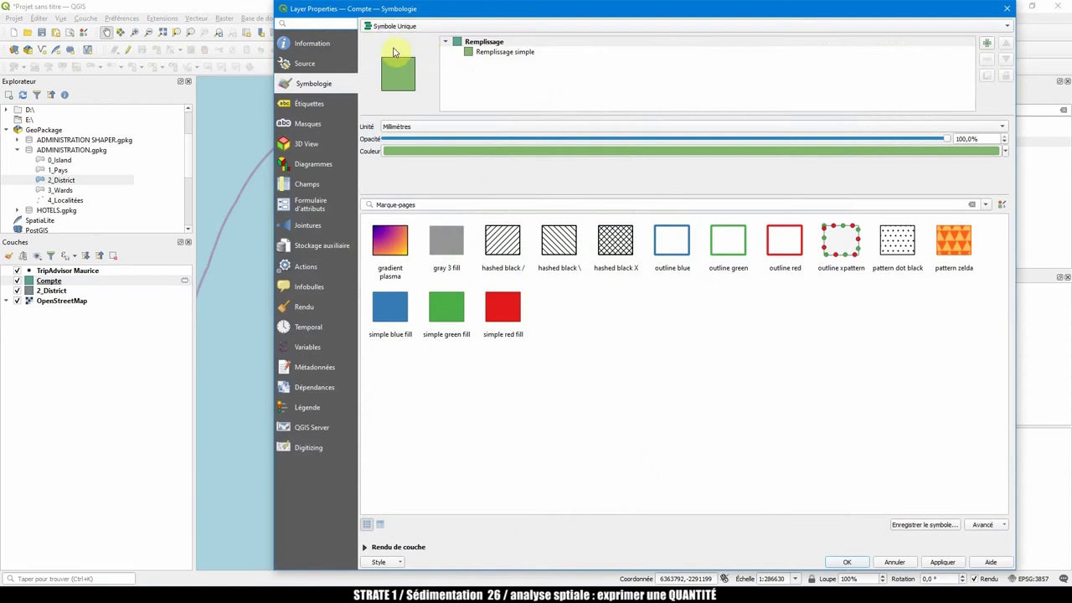
Switch the Compte layer to graduated (Gradué) symbology on NUMPOINTS and classify it into 5 classes.
{"action": "left_click", "coordinate": [398, 28]}
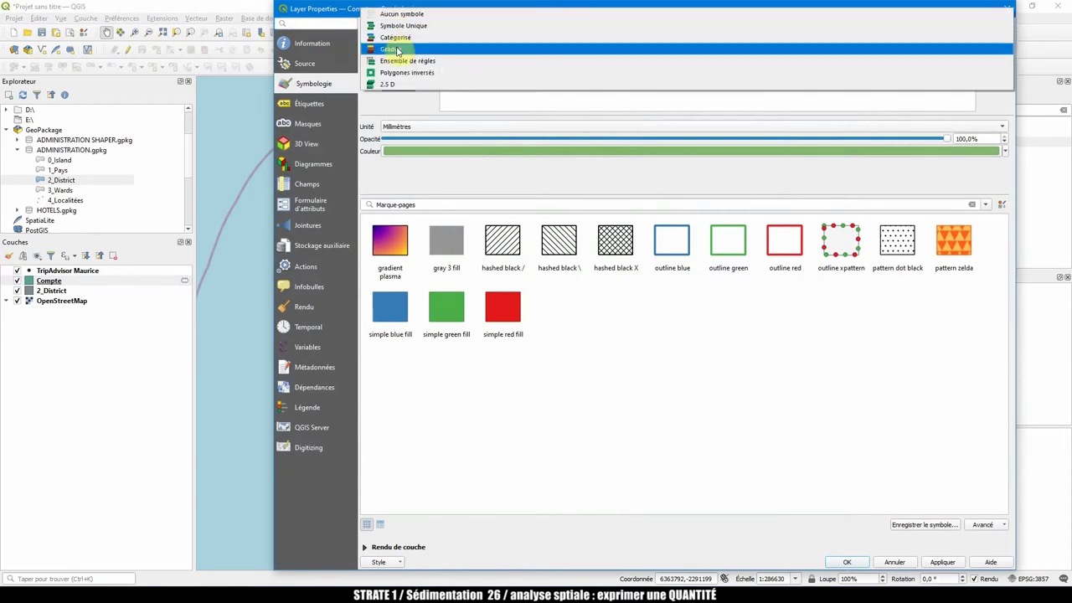
{"action": "left_click", "coordinate": [400, 48]}
{"action": "left_click", "coordinate": [992, 45]}
{"action": "left_click", "coordinate": [576, 73]}
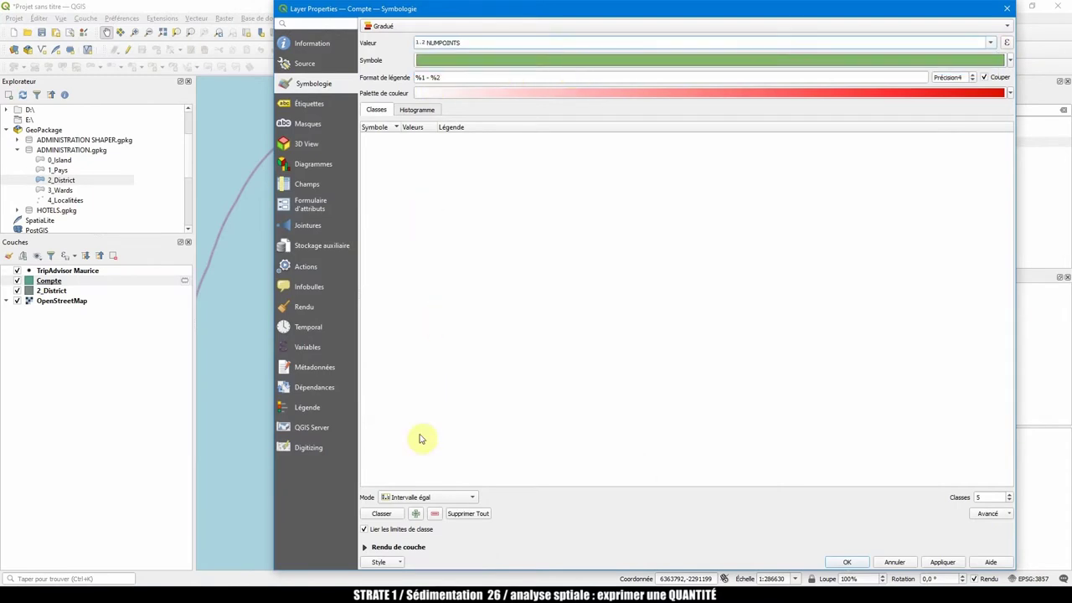
{"action": "left_click", "coordinate": [381, 513]}
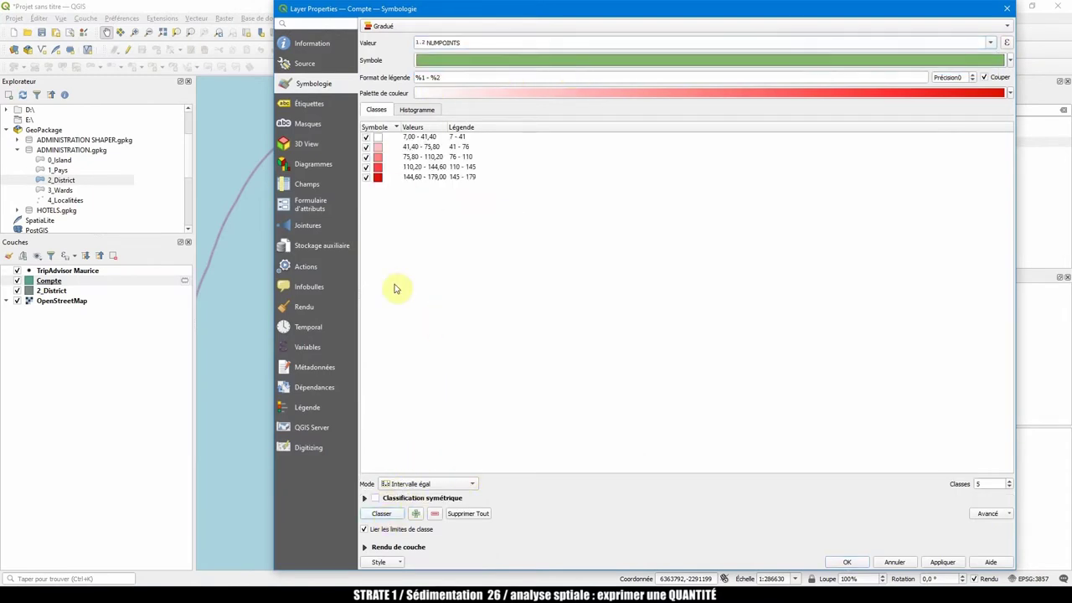
Change the classification mode to Nombre égal (Quantile), choose a white-to-dark-blue colour ramp and apply the symbology.
{"action": "left_click", "coordinate": [441, 486]}
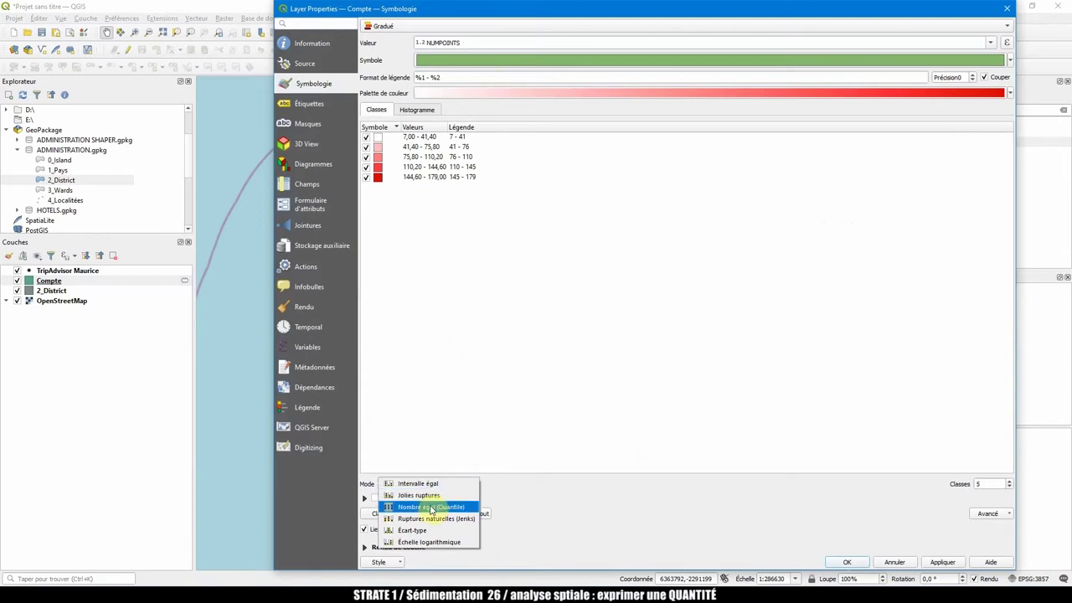
{"action": "left_click", "coordinate": [431, 509]}
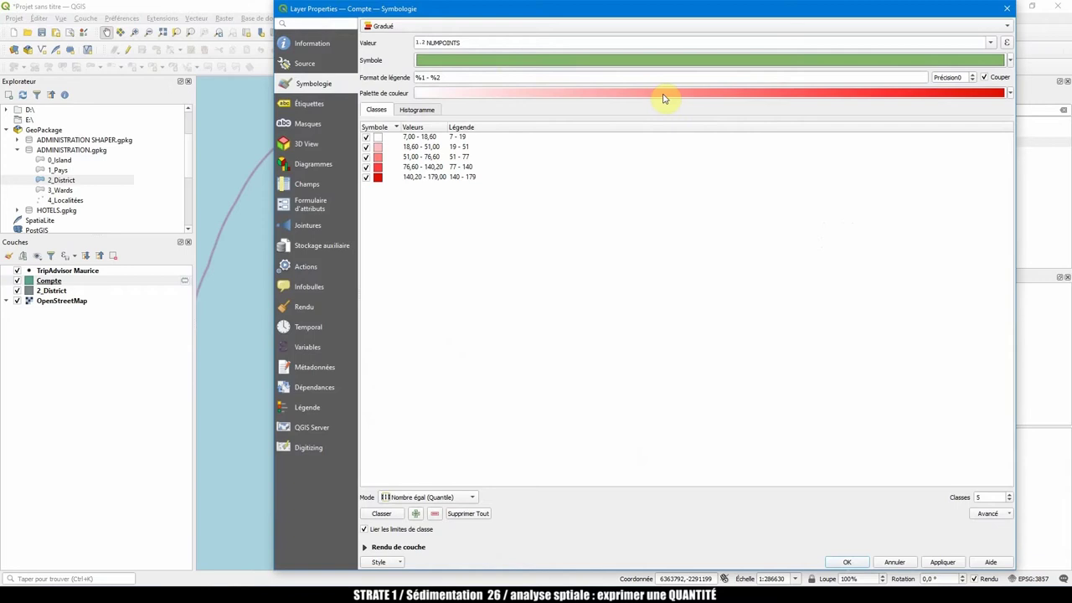
{"action": "left_click", "coordinate": [1013, 94]}
{"action": "left_click", "coordinate": [502, 138]}
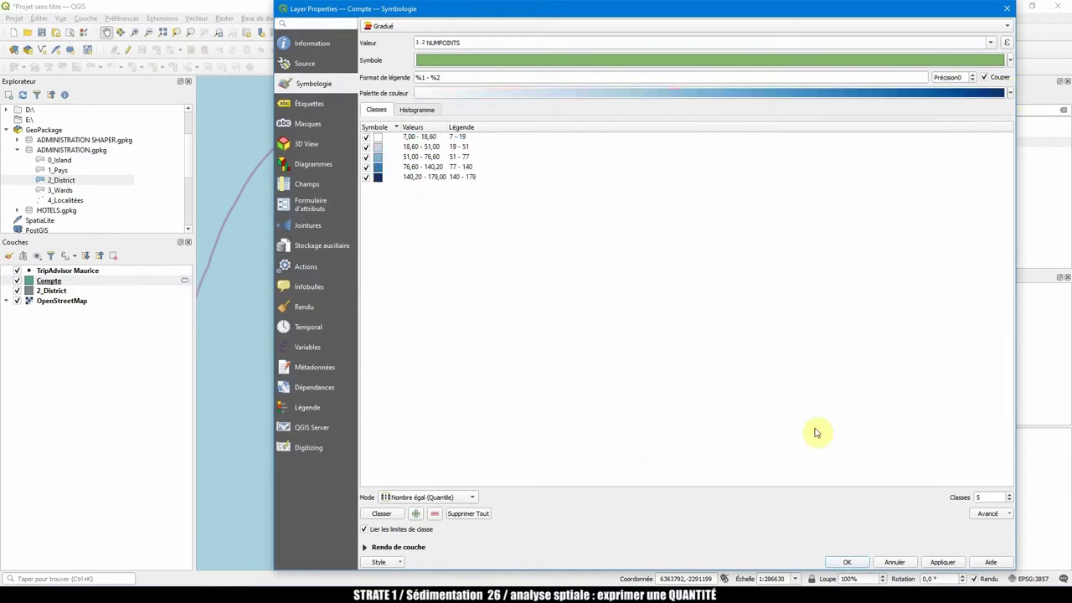
{"action": "left_click", "coordinate": [942, 562]}
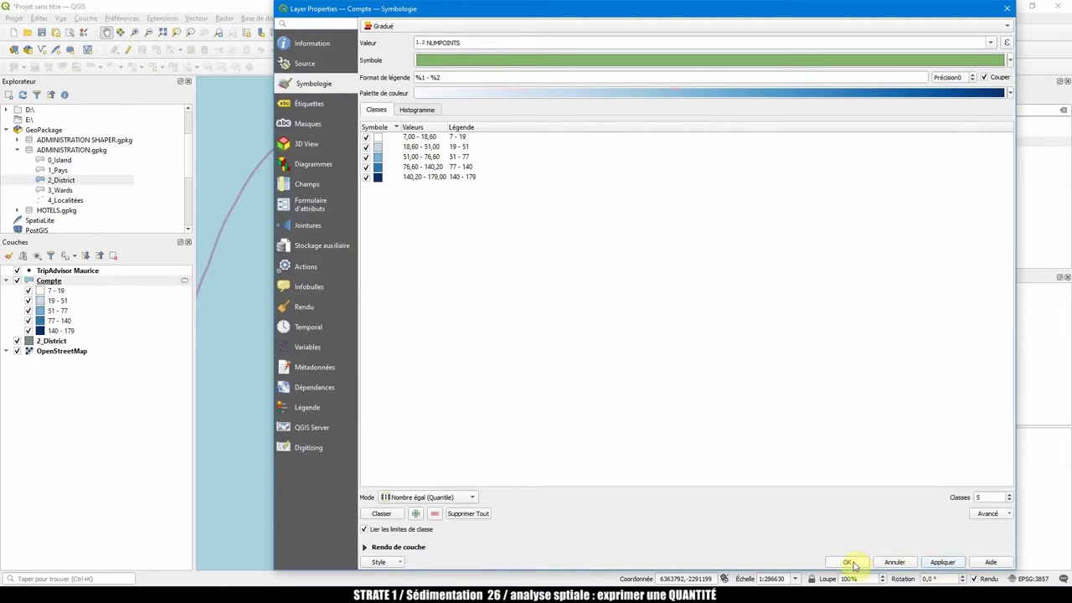
{"action": "left_click", "coordinate": [849, 562]}
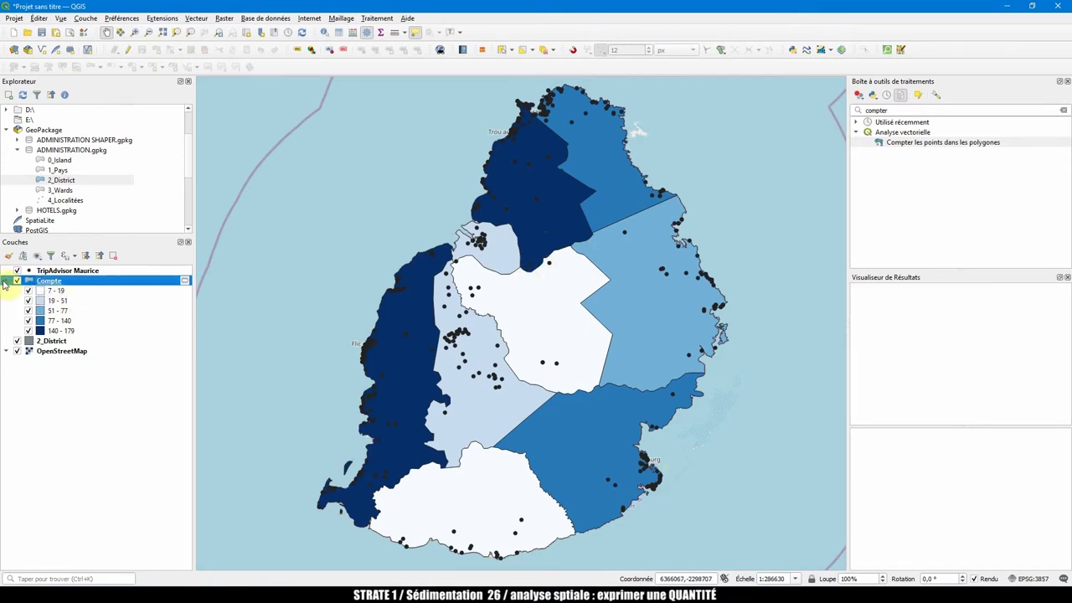
Remove the temporary Compte layer from the project and hide the 2_District layer.
{"action": "right_click", "coordinate": [46, 281]}
{"action": "left_click", "coordinate": [84, 374]}
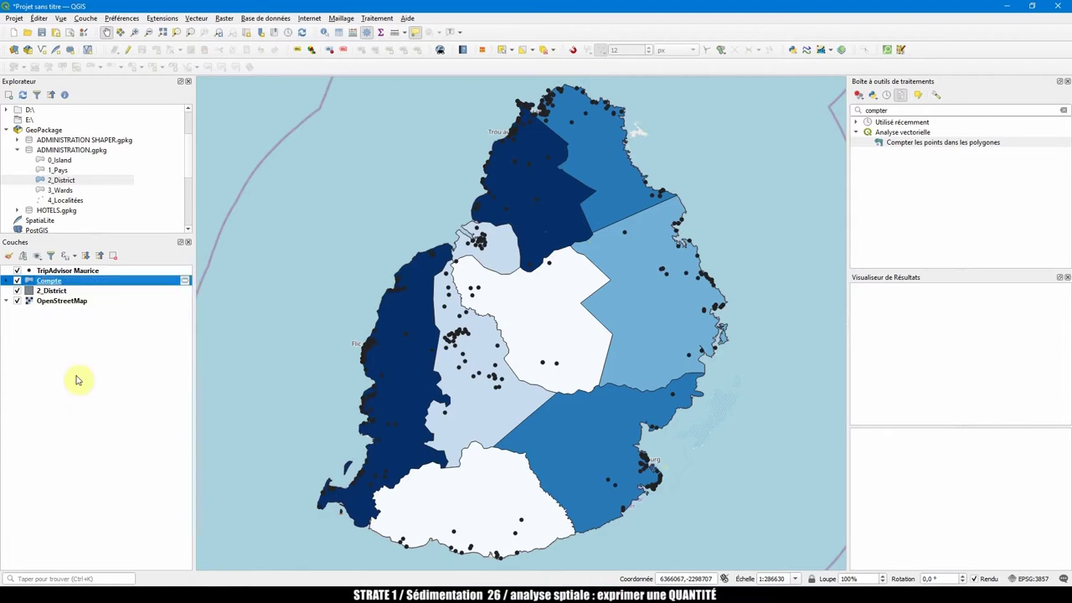
{"action": "left_click", "coordinate": [523, 310]}
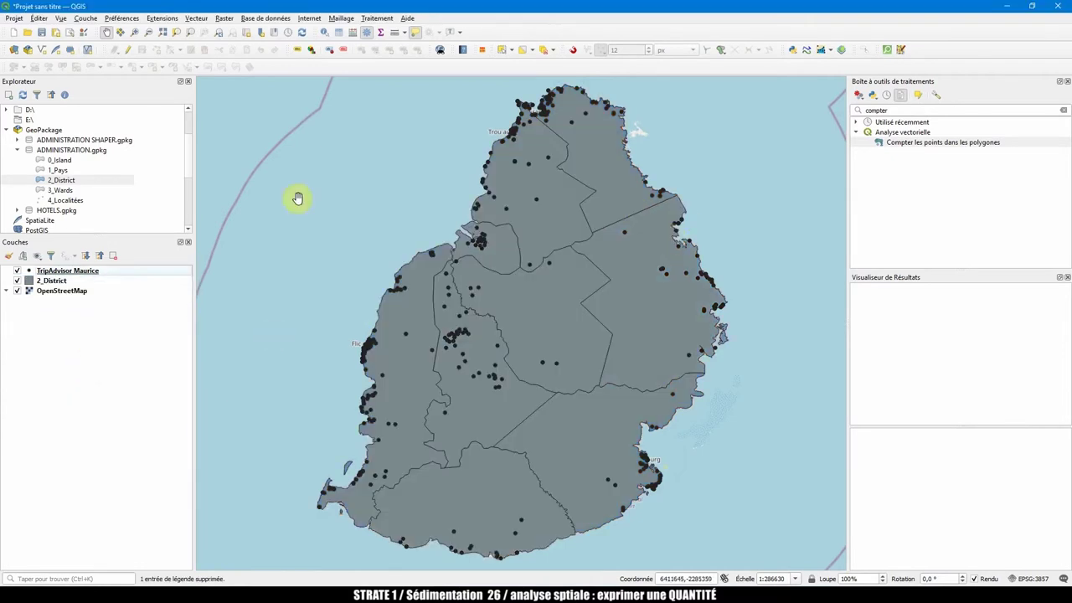
{"action": "left_click", "coordinate": [18, 281]}
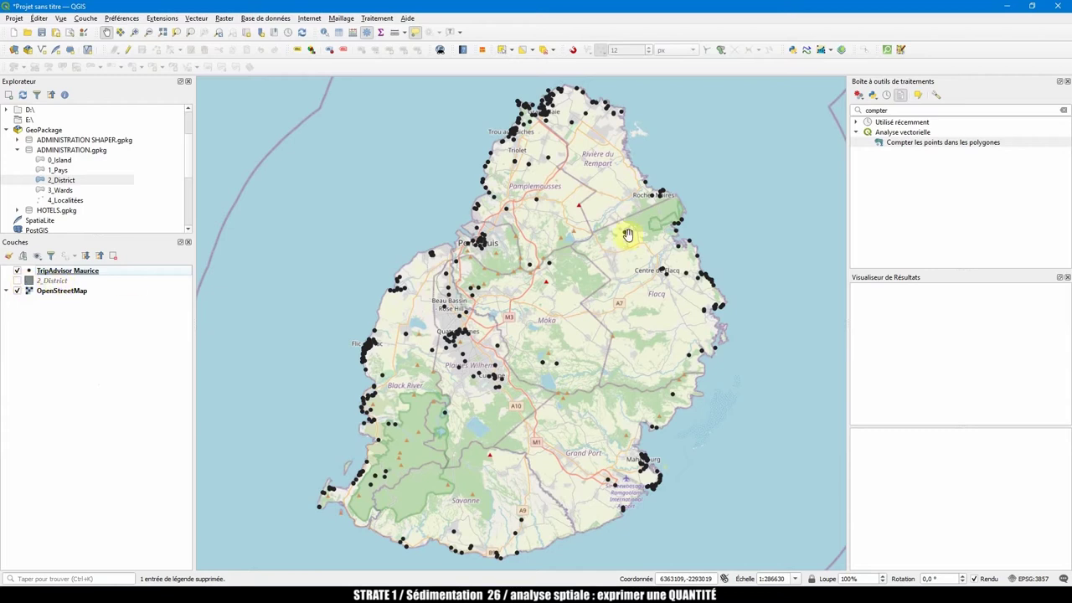
Find and open the Créer une grille algorithm and set the grid type to Rectangle (polygone).
{"action": "left_click", "coordinate": [898, 111]}
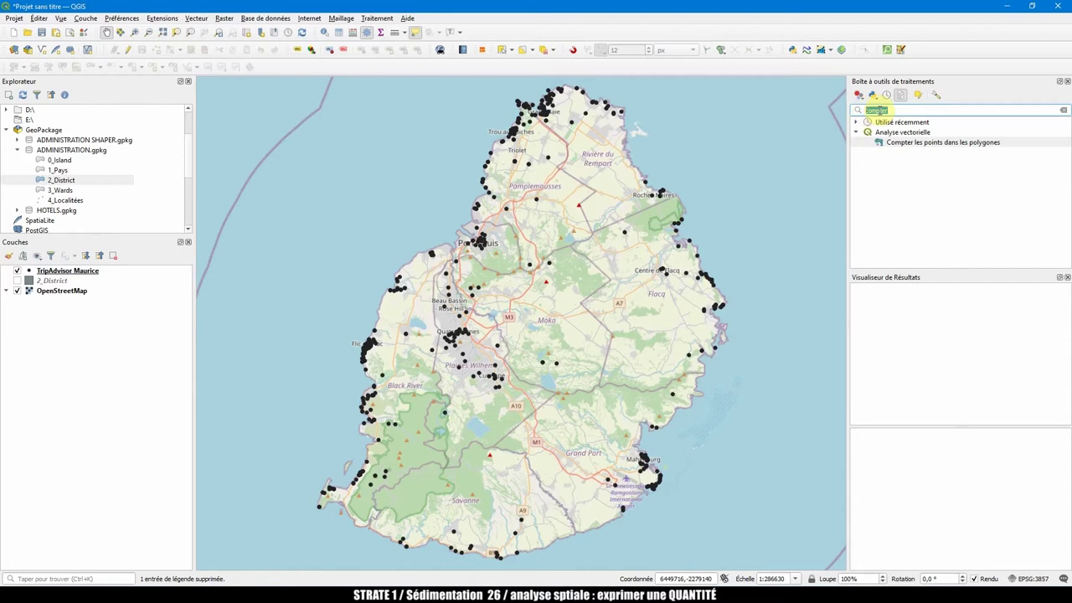
{"action": "type", "text": "grille"}
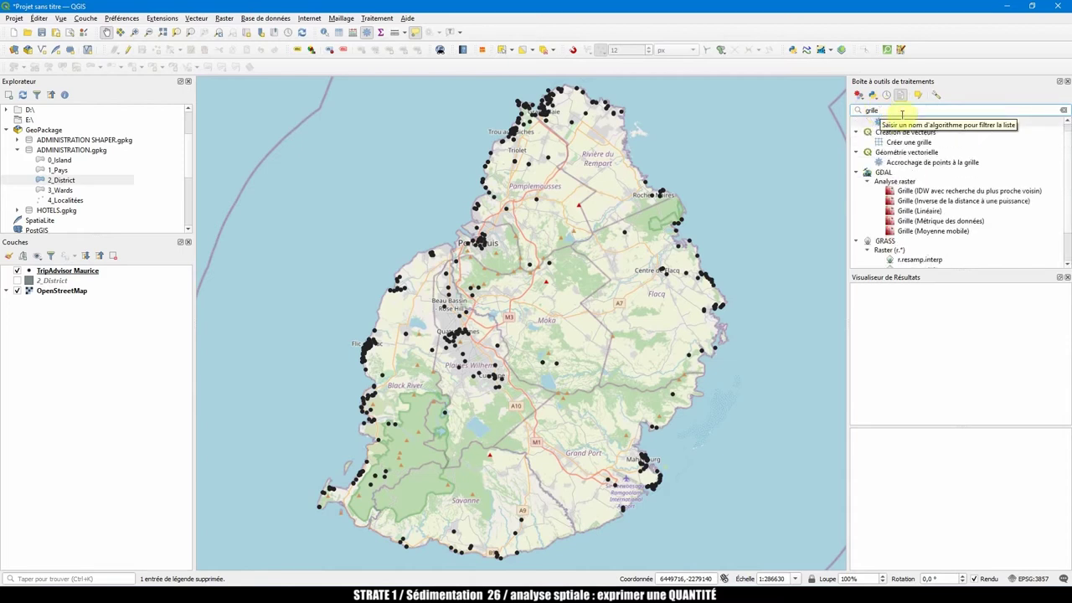
{"action": "left_click", "coordinate": [905, 153]}
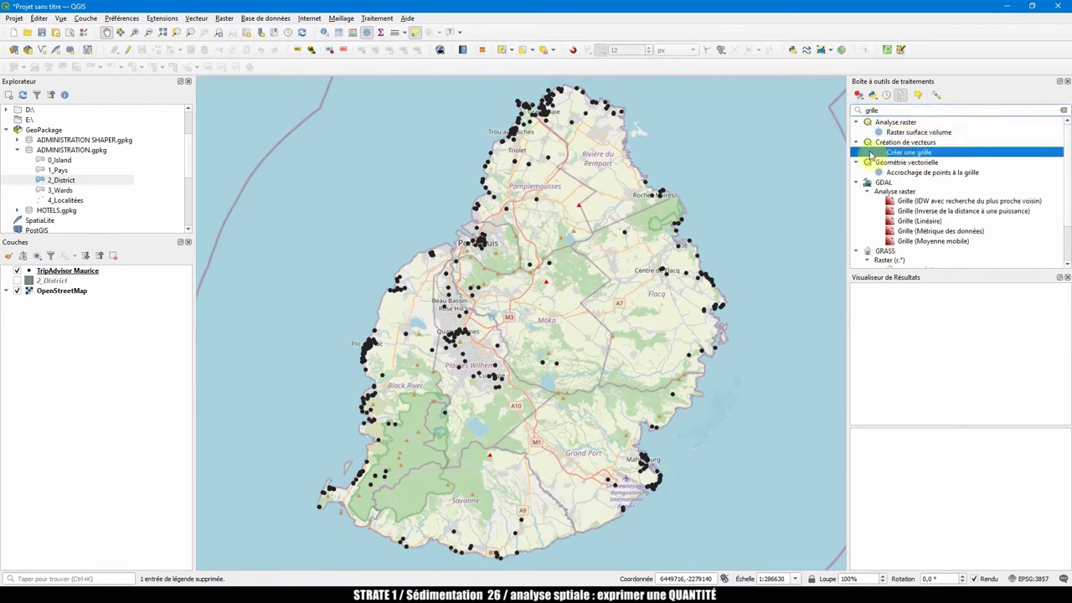
{"action": "double_click", "coordinate": [906, 154]}
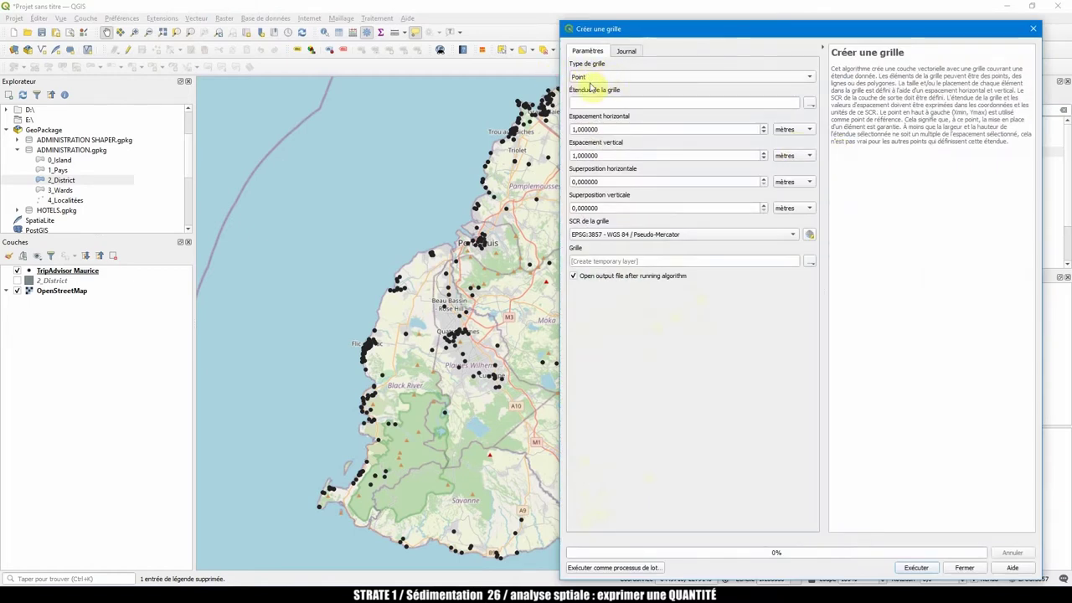
{"action": "left_click", "coordinate": [610, 77]}
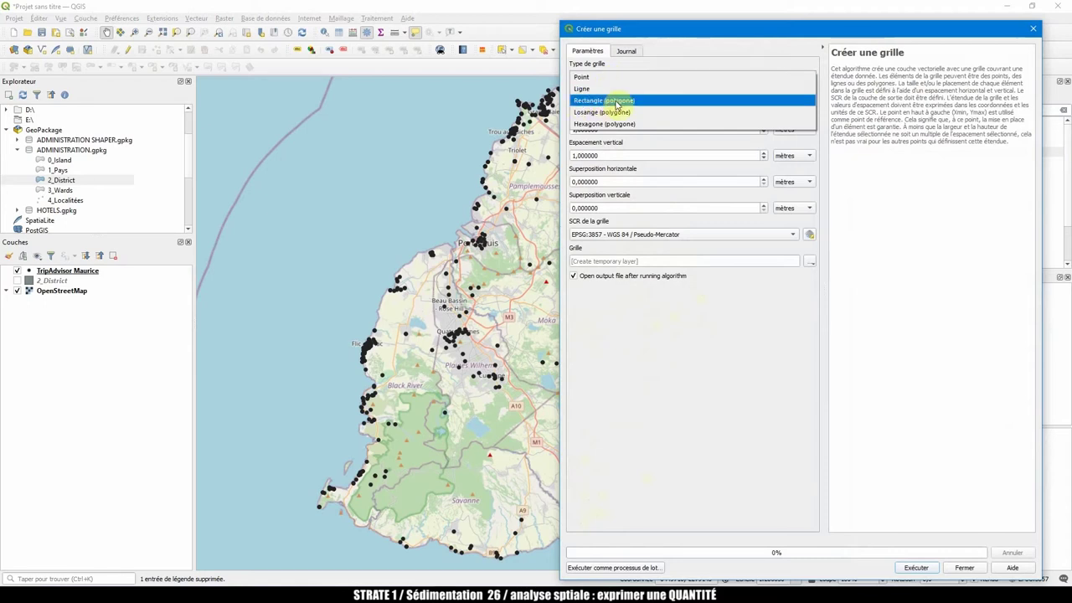
{"action": "left_click", "coordinate": [617, 101]}
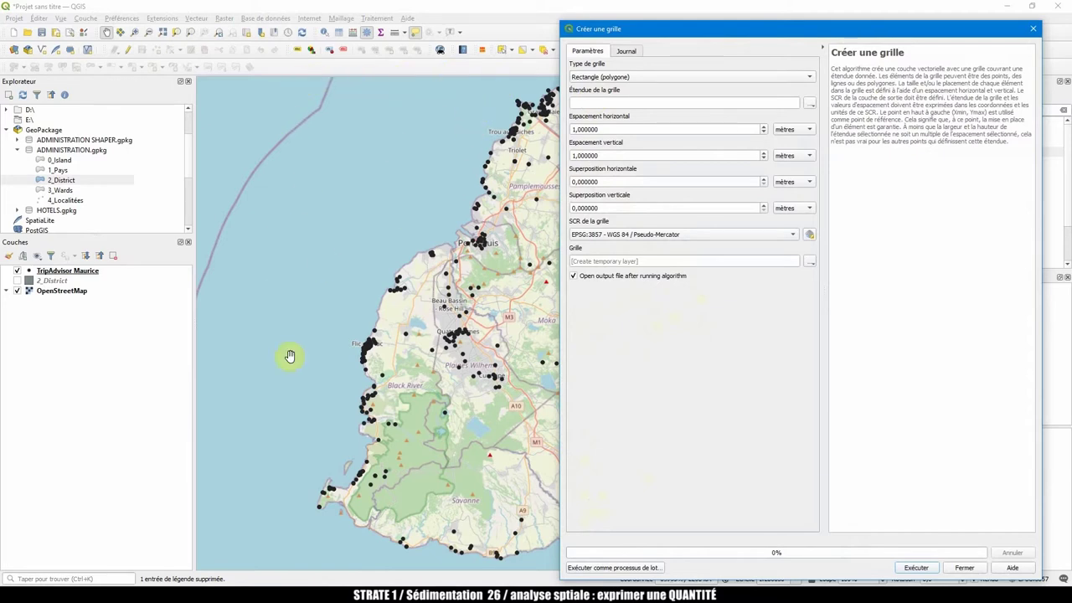
Use the current map canvas extent as the extent of the rectangular grid.
{"action": "left_click", "coordinate": [812, 101]}
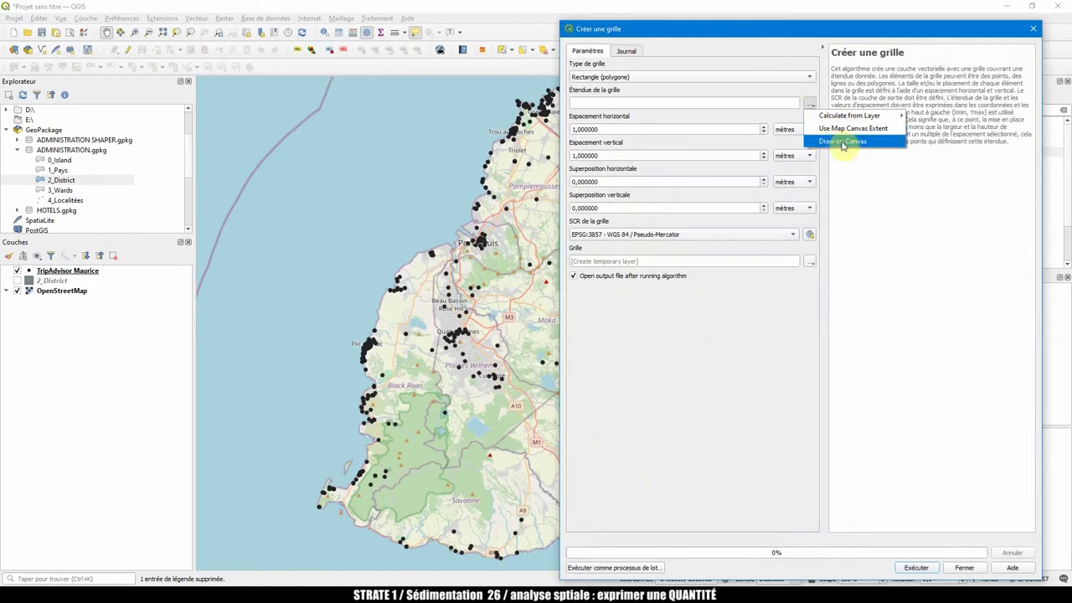
{"action": "left_click", "coordinate": [844, 128]}
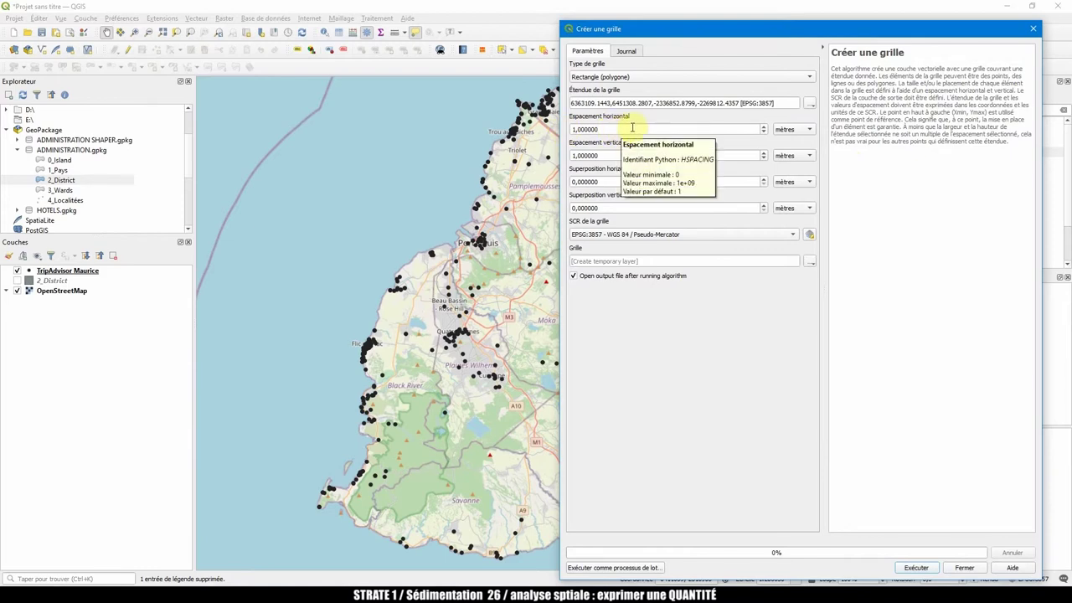
{"action": "left_click", "coordinate": [584, 129]}
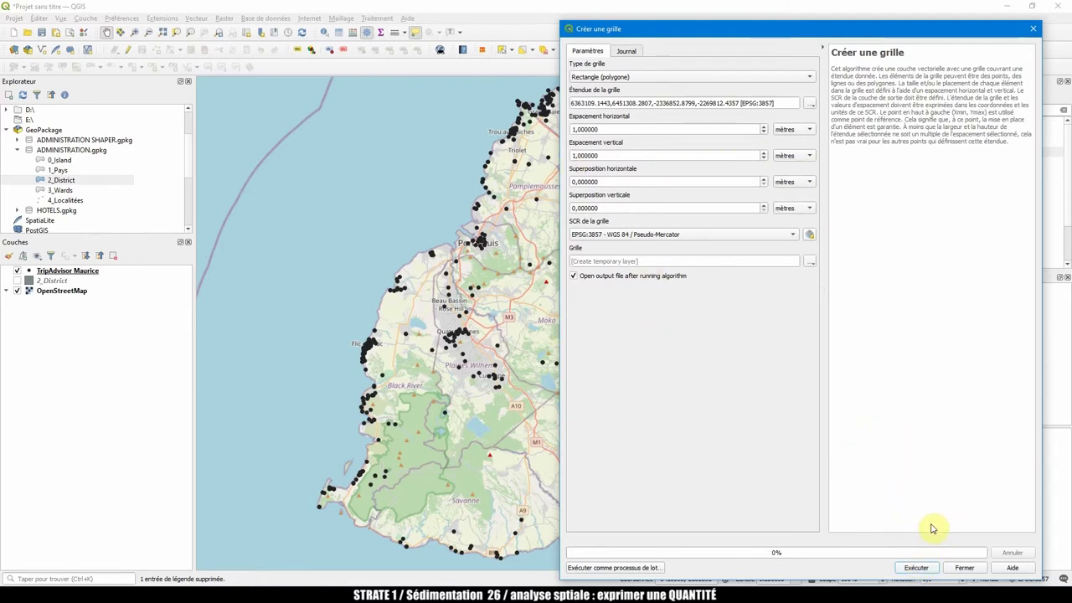
{"action": "left_click", "coordinate": [916, 567]}
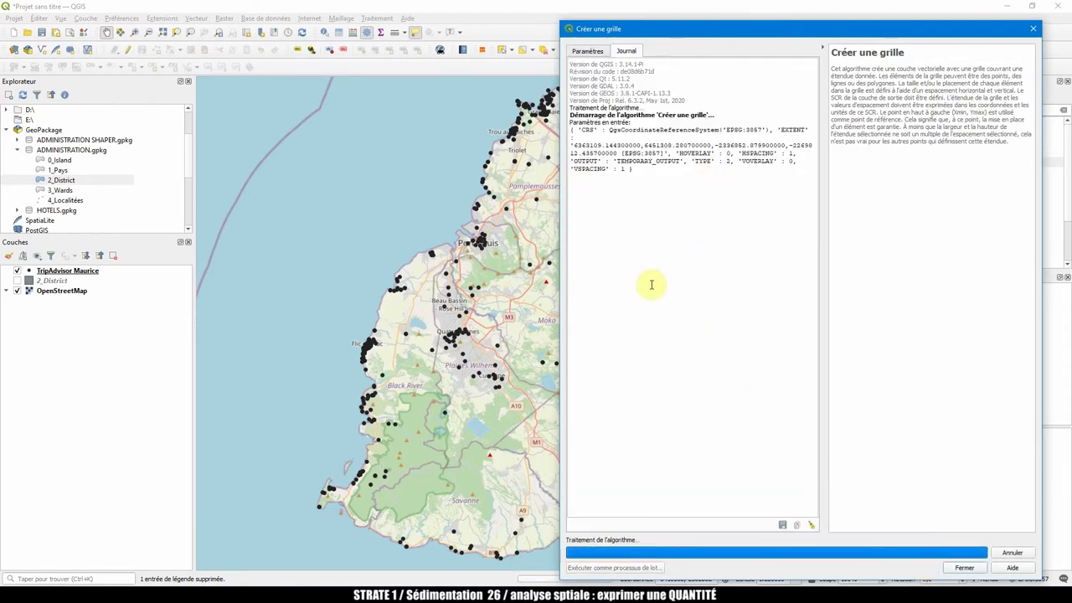
{"action": "left_click", "coordinate": [1009, 553]}
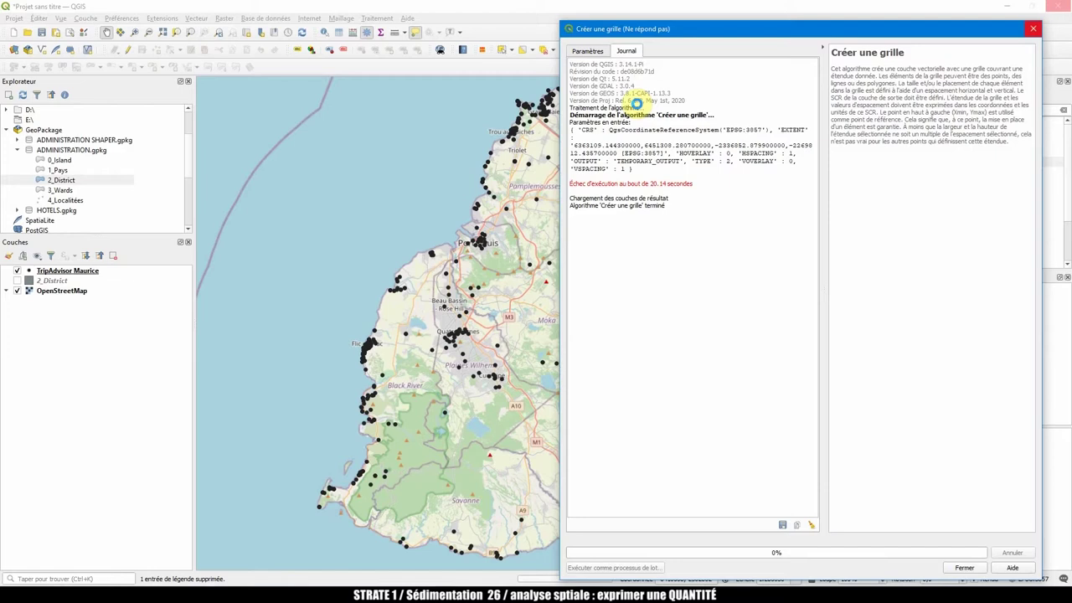
Return to the grid parameters and set both the horizontal and vertical spacing to 1 kilometre.
{"action": "left_click", "coordinate": [601, 58]}
{"action": "left_click_drag", "start_coordinate": [619, 129], "coordinate": [571, 128]}
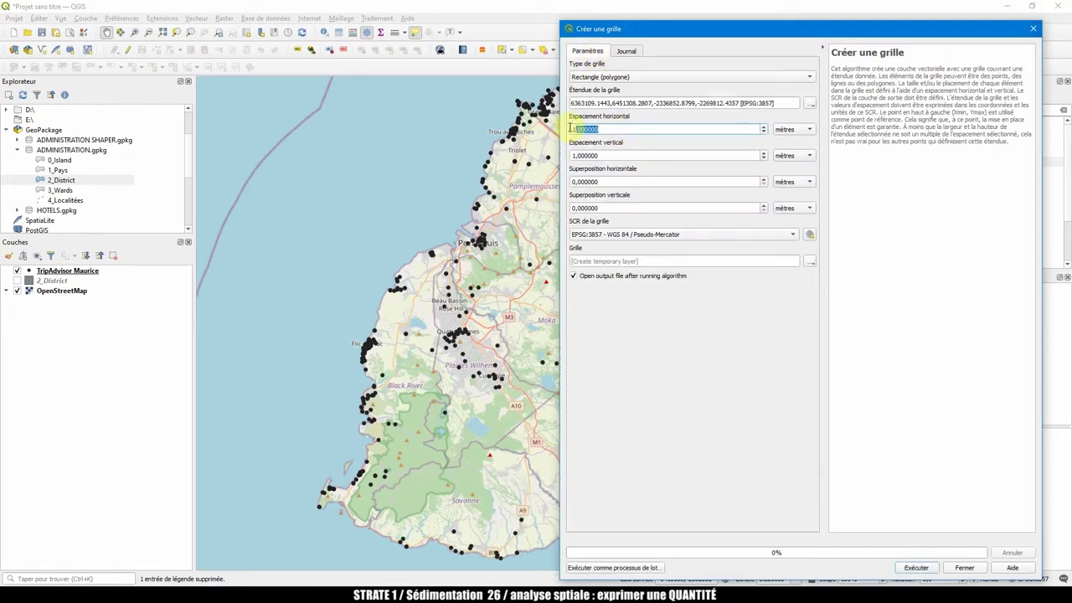
{"action": "left_click", "coordinate": [792, 132]}
{"action": "left_click", "coordinate": [791, 142]}
{"action": "left_click", "coordinate": [790, 156]}
{"action": "left_click", "coordinate": [789, 168]}
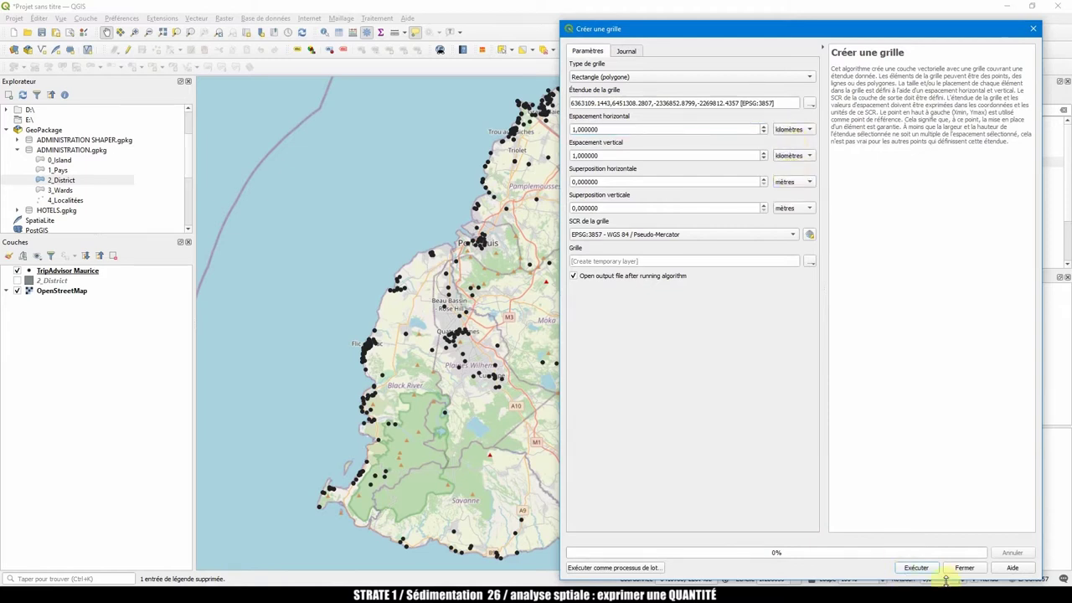
Generate the rectangular grid and place the TripAdvisor Maurice layer above it in the layer order.
{"action": "left_click", "coordinate": [917, 568]}
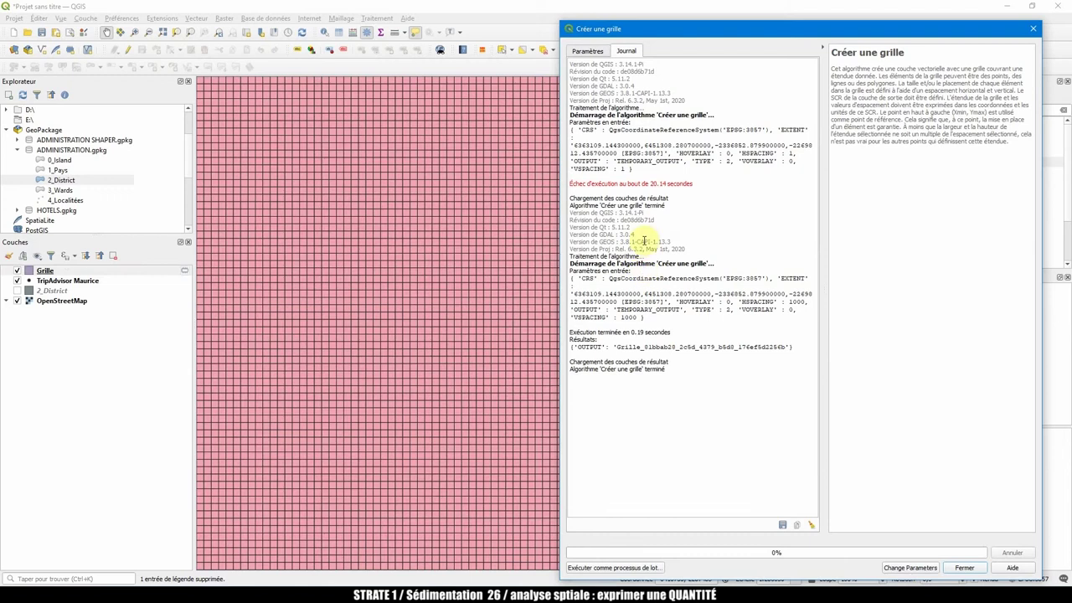
{"action": "left_click", "coordinate": [1035, 29]}
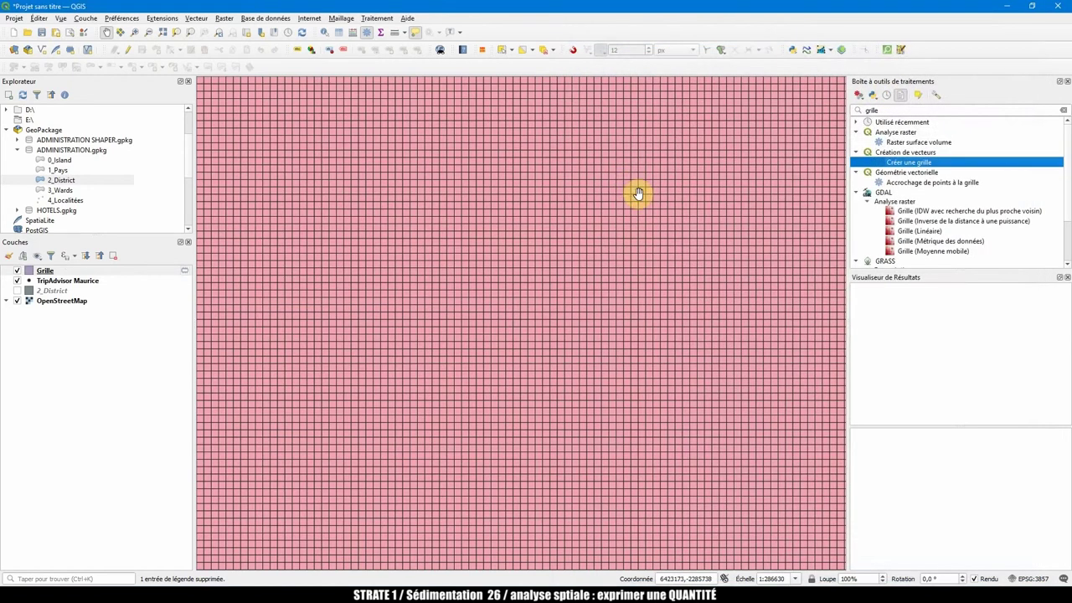
{"action": "left_click_drag", "start_coordinate": [54, 282], "coordinate": [67, 270]}
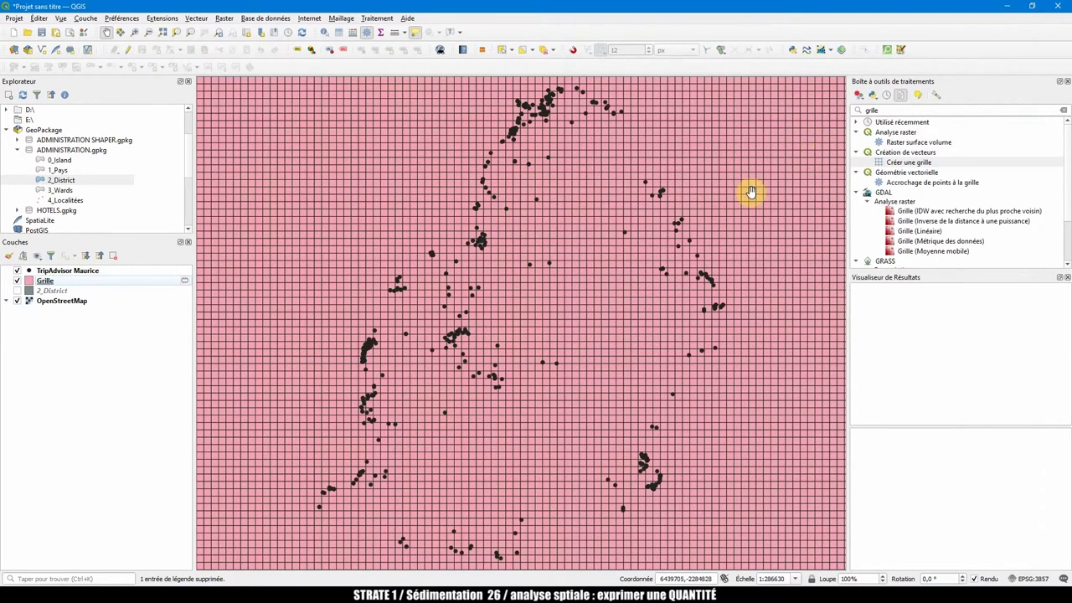
Count the TripAdvisor Maurice points in each Grille cell with Compter les points dans les polygones, using NUMPOINTS as the count field.
{"action": "double_click", "coordinate": [888, 113]}
{"action": "type", "text": "compter"}
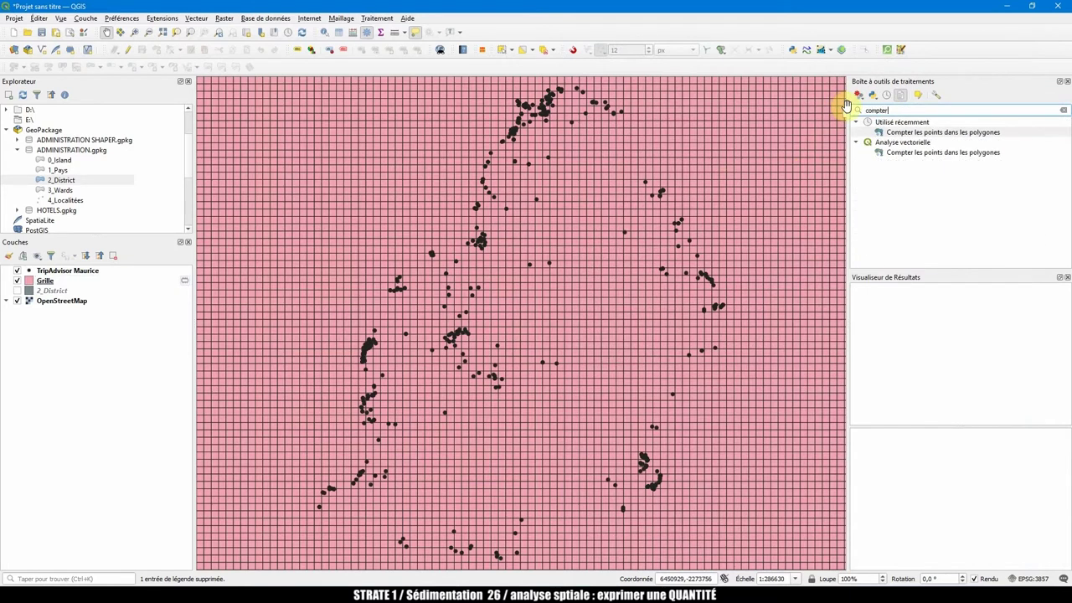
{"action": "double_click", "coordinate": [920, 133]}
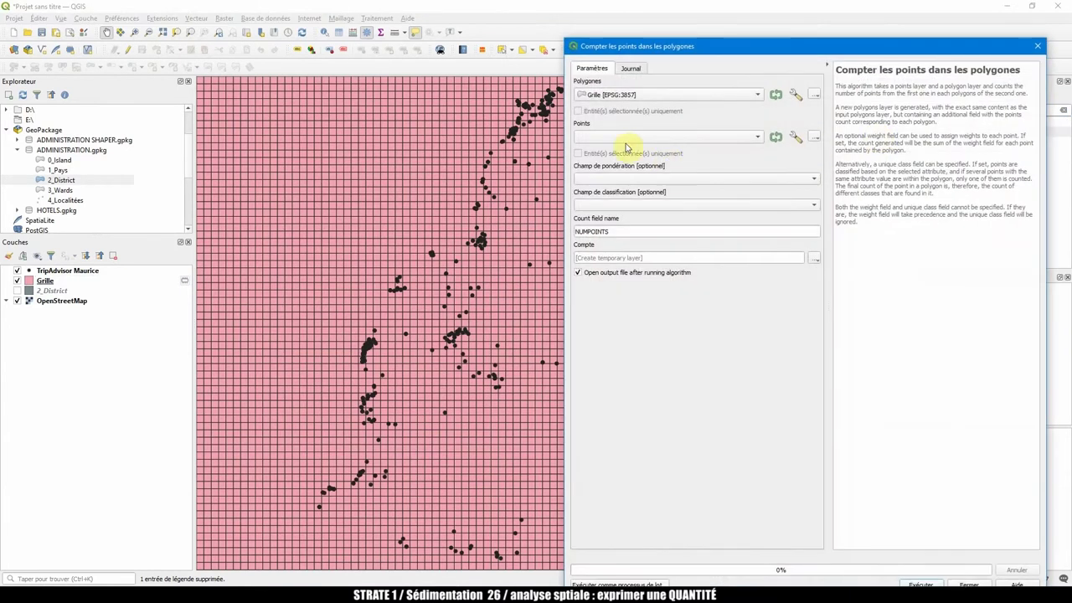
{"action": "left_click", "coordinate": [624, 136]}
{"action": "left_click", "coordinate": [607, 139]}
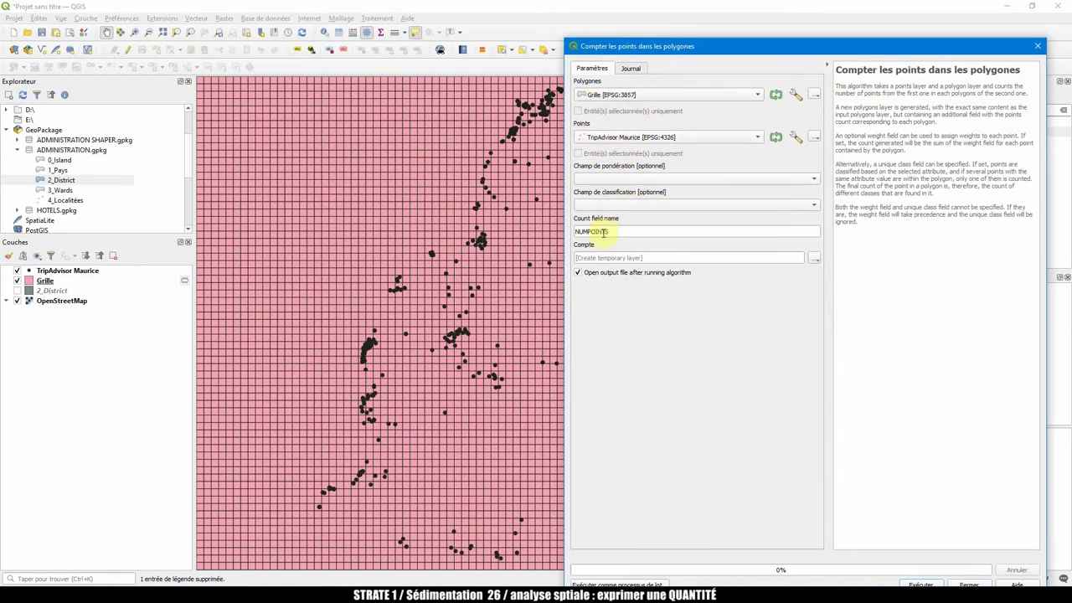
{"action": "left_click", "coordinate": [920, 584]}
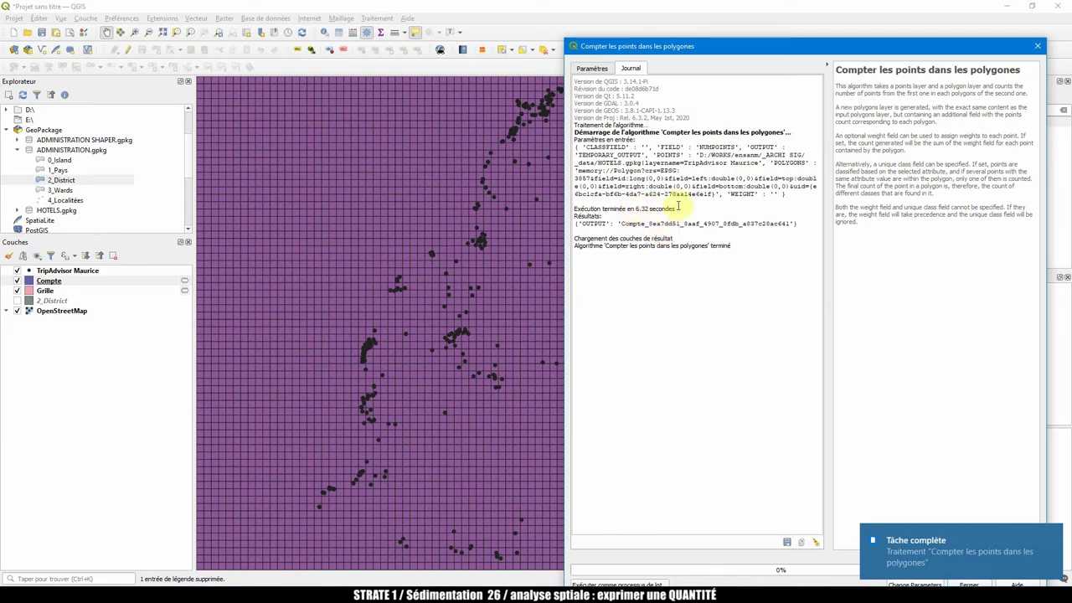
{"action": "left_click", "coordinate": [1039, 51]}
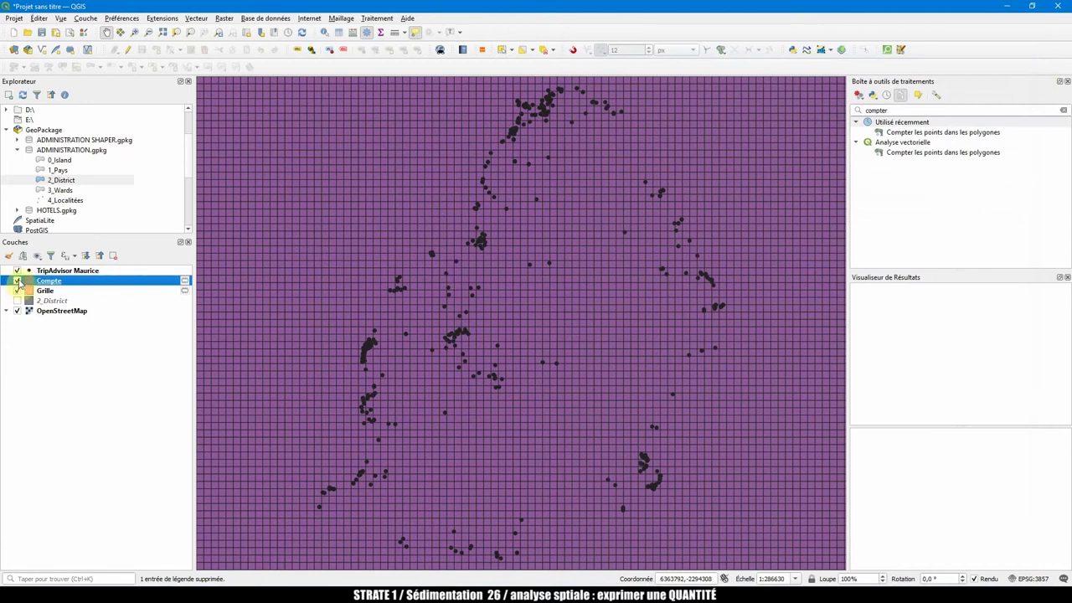
Switch the Compte layer to graduated (Gradué) symbology and set its fill symbol's stroke style to Pas de ligne.
{"action": "double_click", "coordinate": [26, 284]}
{"action": "left_click", "coordinate": [677, 26]}
{"action": "left_click", "coordinate": [683, 51]}
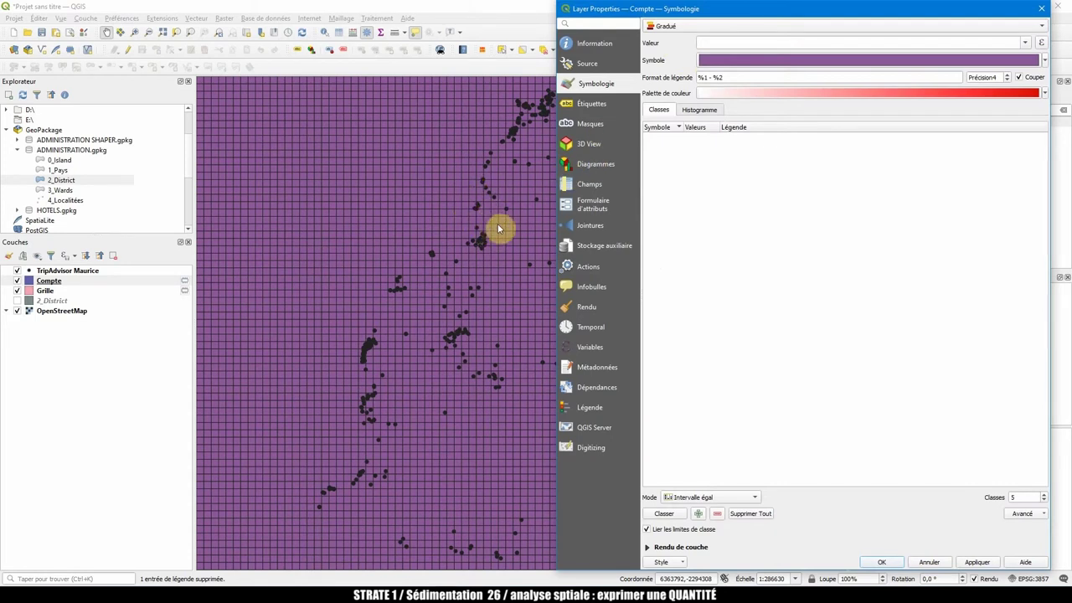
{"action": "left_click", "coordinate": [762, 61]}
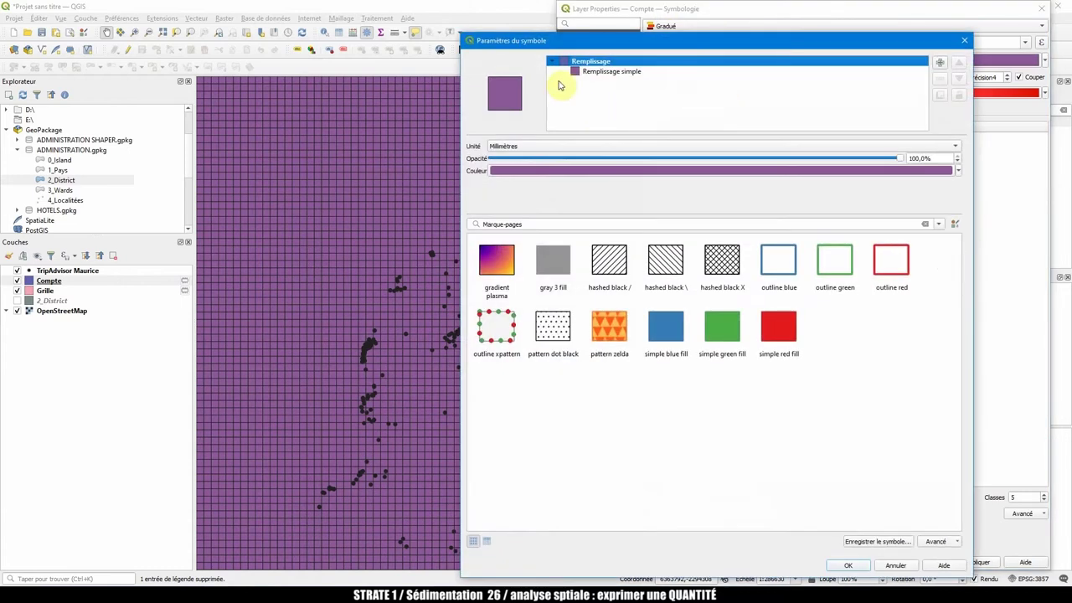
{"action": "left_click", "coordinate": [594, 73]}
{"action": "left_click", "coordinate": [579, 238]}
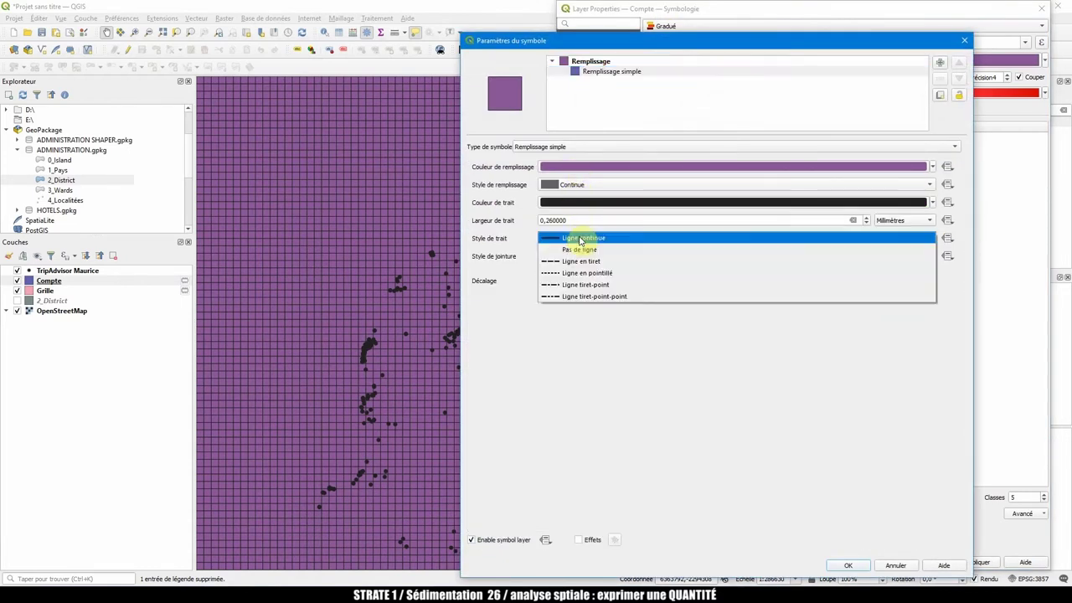
{"action": "left_click", "coordinate": [576, 251]}
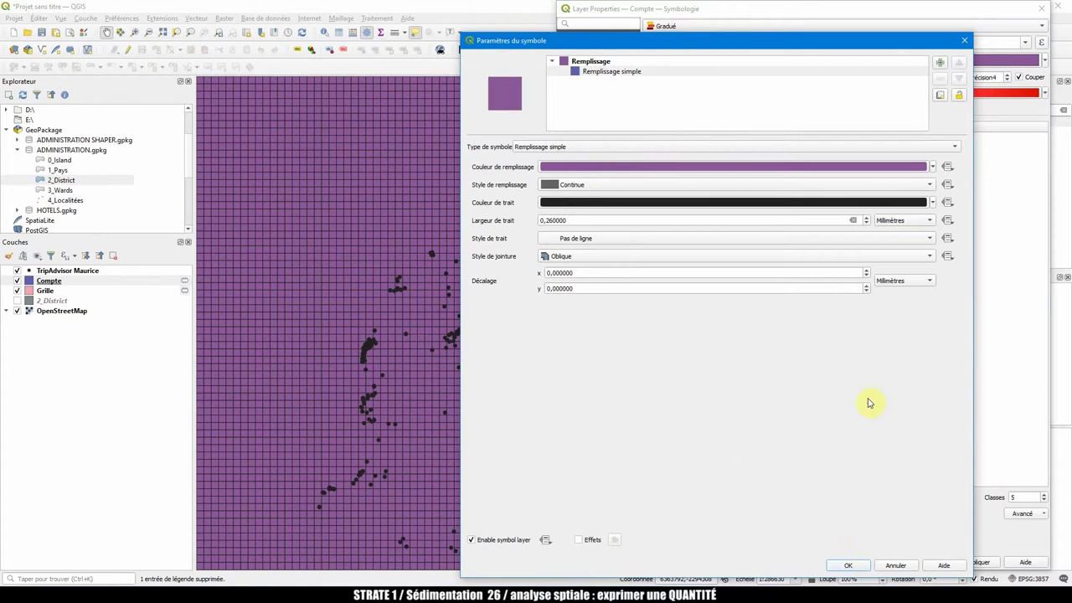
{"action": "left_click", "coordinate": [850, 562]}
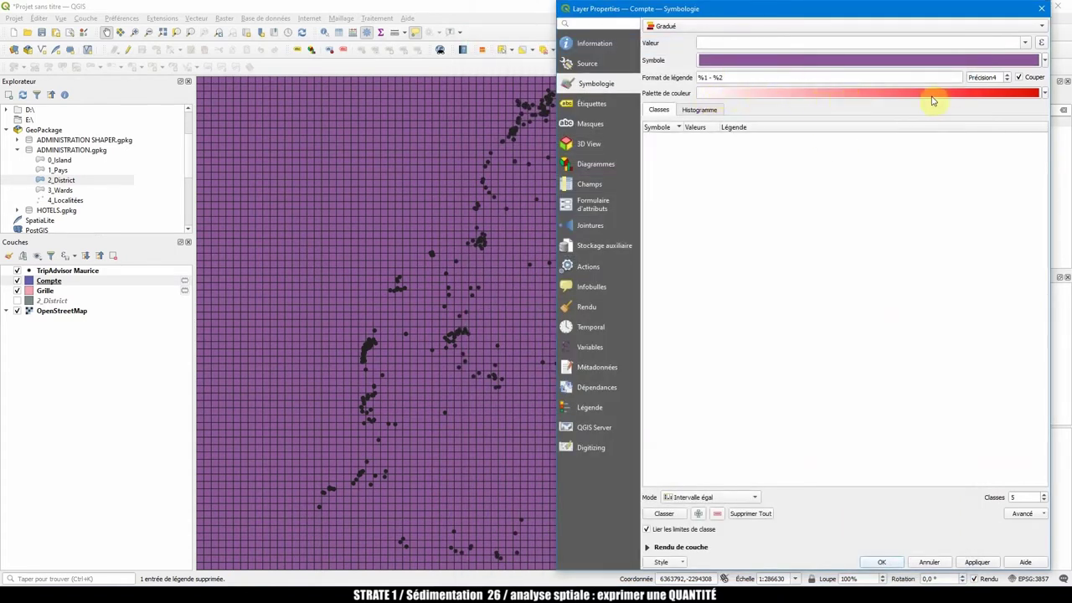
Choose the Blues colour ramp and classify the Compte layer on the NUMPOINTS field.
{"action": "left_click", "coordinate": [1044, 95]}
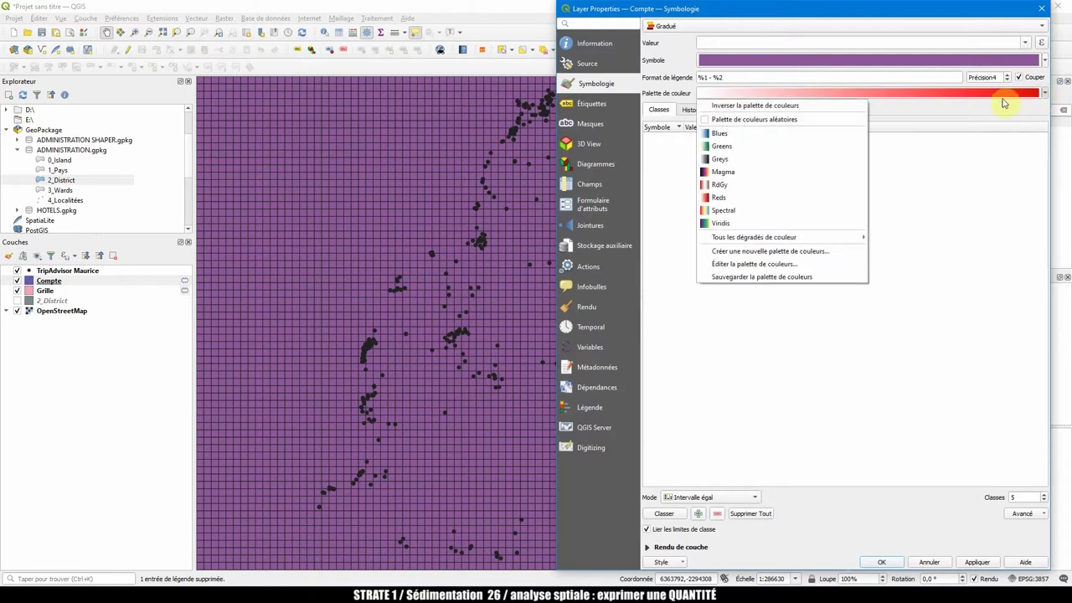
{"action": "left_click", "coordinate": [796, 138]}
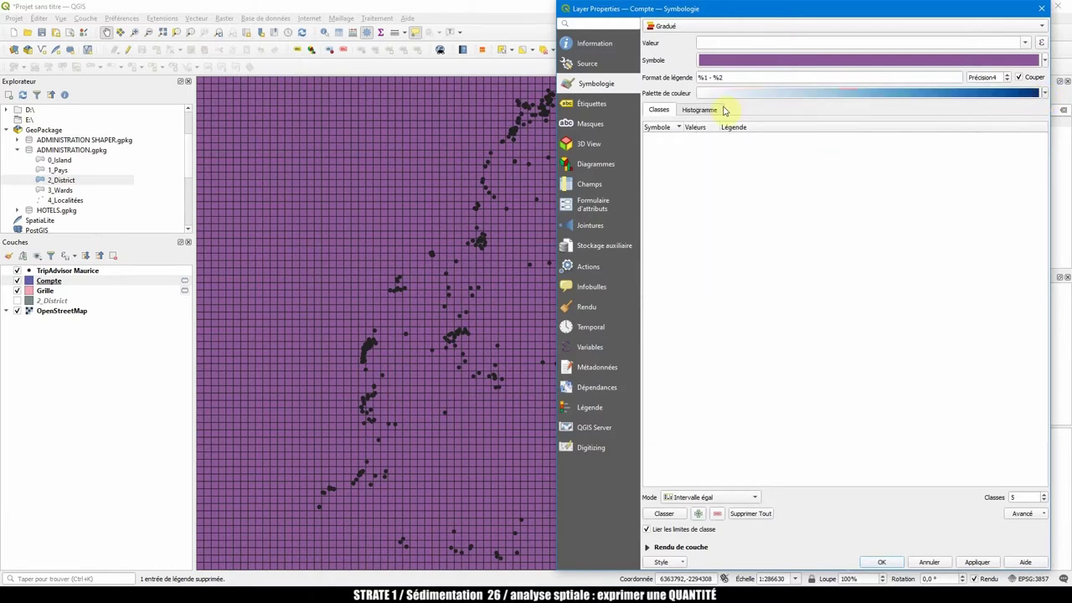
{"action": "left_click", "coordinate": [1025, 42]}
{"action": "left_click", "coordinate": [719, 124]}
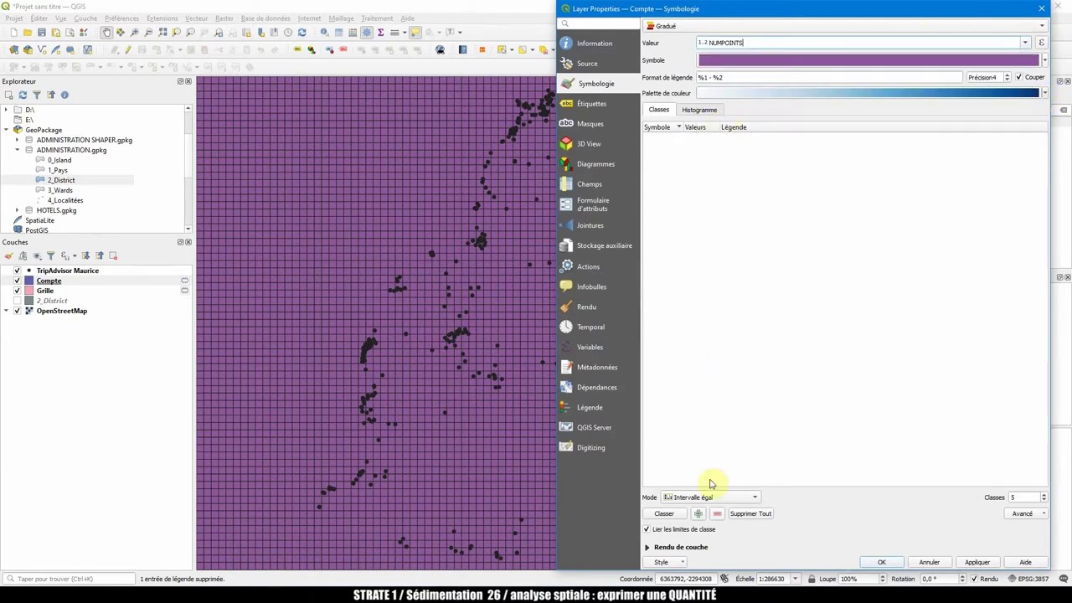
{"action": "left_click", "coordinate": [664, 514]}
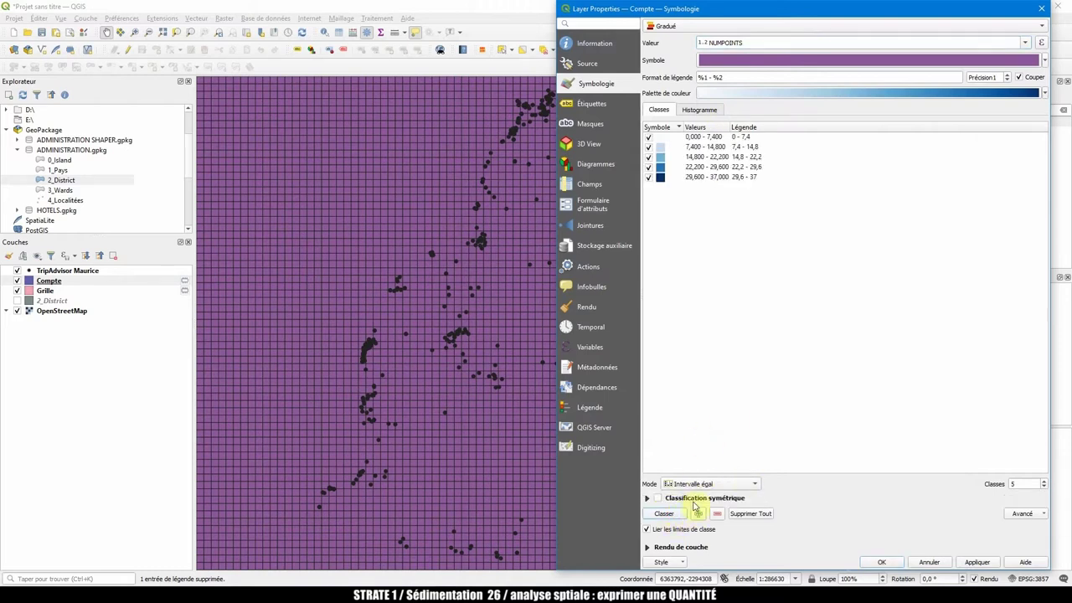
Change the classification mode to Jolies ruptures with 15 classes and apply the symbology to the Compte layer.
{"action": "left_click", "coordinate": [724, 485]}
{"action": "left_click", "coordinate": [710, 495]}
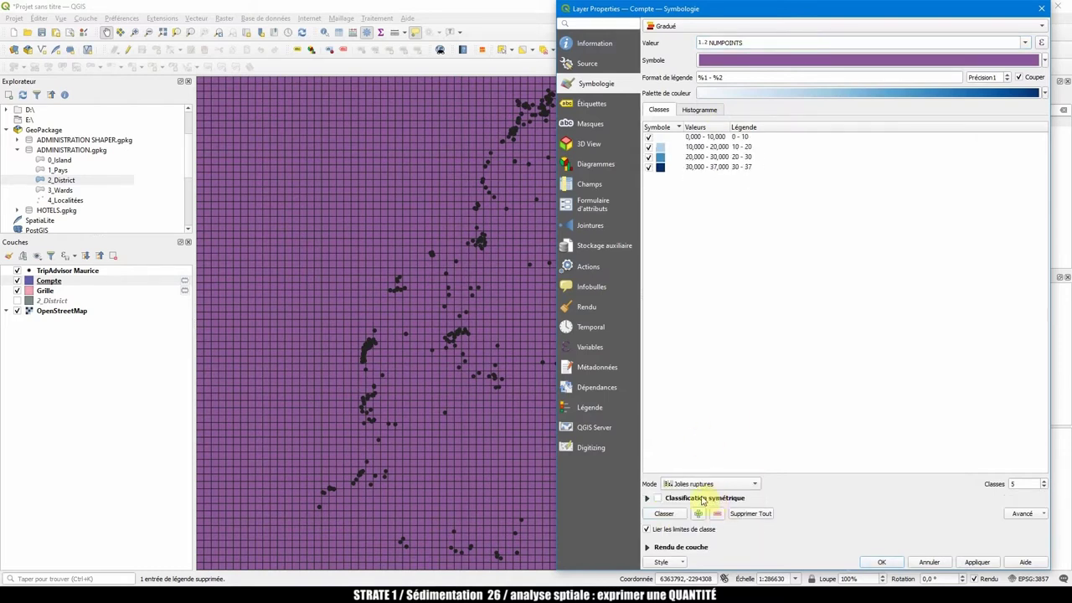
{"action": "left_click", "coordinate": [1022, 484]}
{"action": "type", "text": "15"}
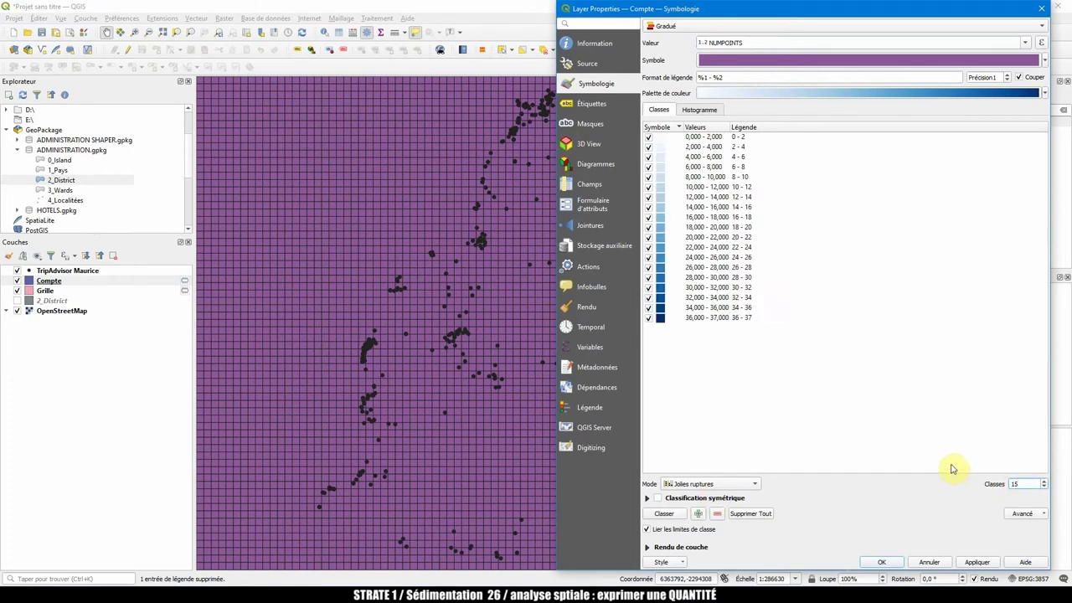
{"action": "left_click", "coordinate": [976, 562]}
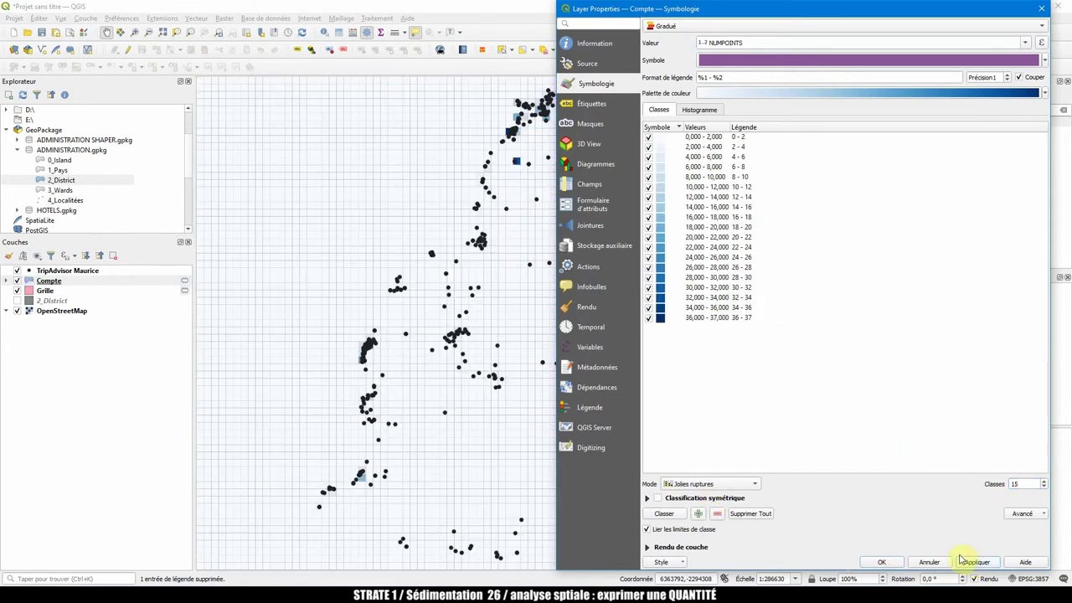
{"action": "left_click", "coordinate": [882, 562]}
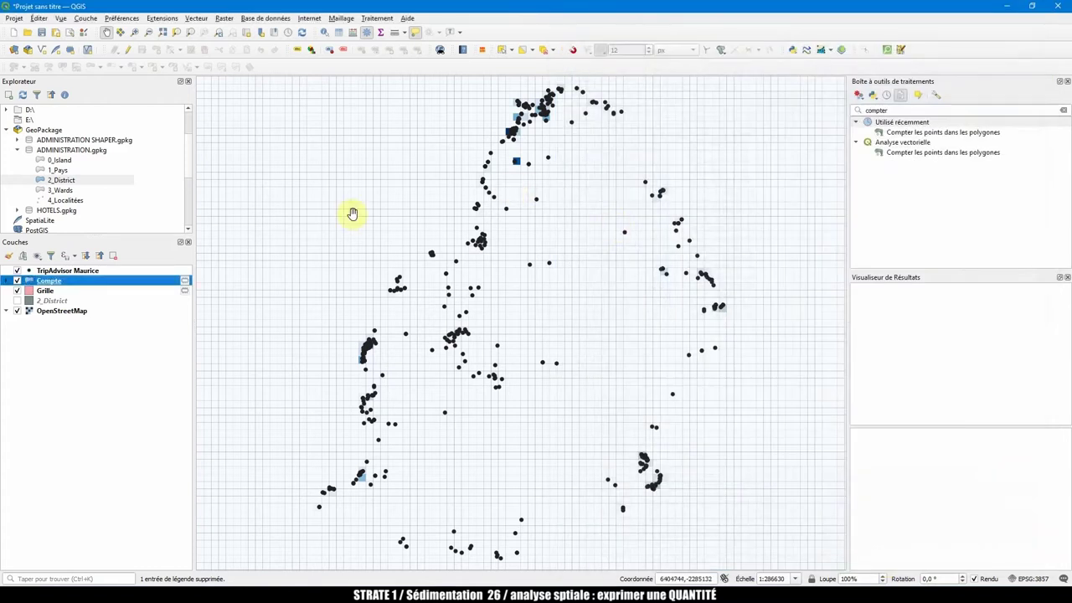
Hide the TripAdvisor Maurice and Grille layers and the 0 - 2 class of the Compte layer.
{"action": "left_click", "coordinate": [18, 271]}
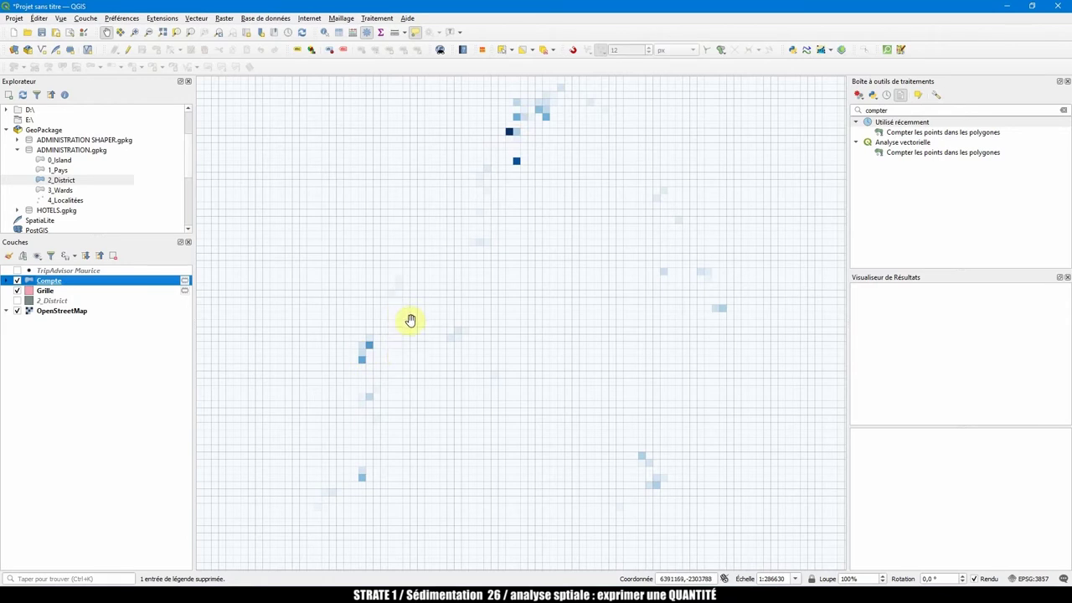
{"action": "left_click", "coordinate": [5, 281]}
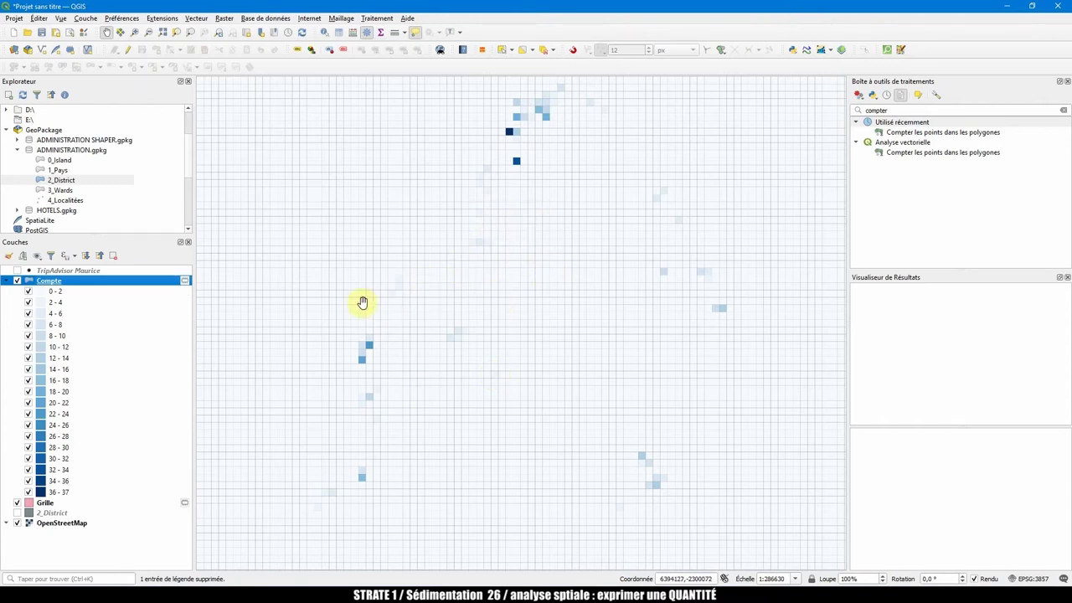
{"action": "left_click", "coordinate": [28, 292]}
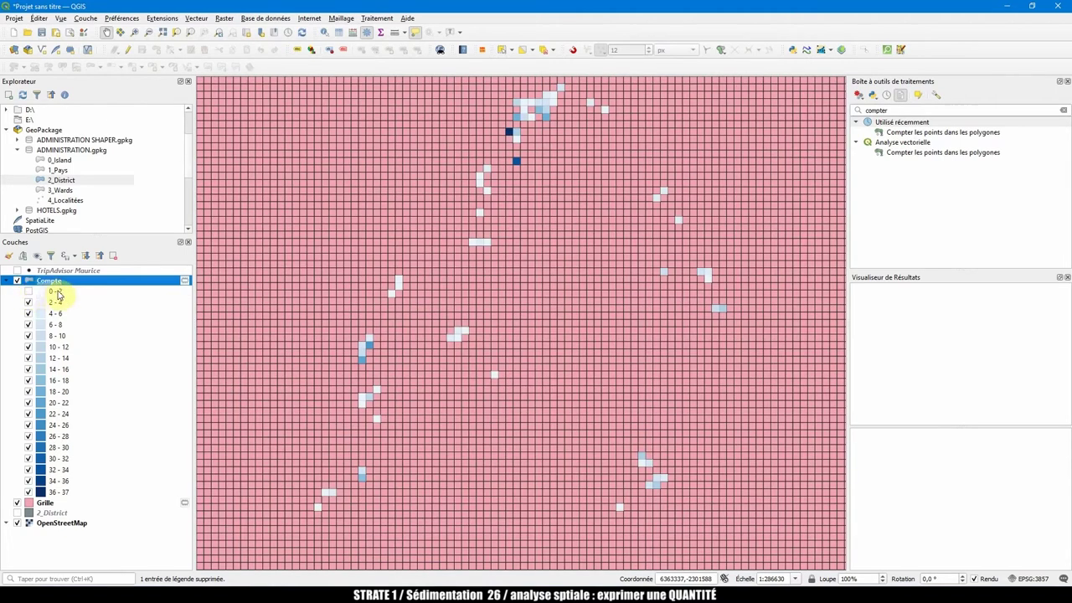
{"action": "left_click", "coordinate": [17, 502]}
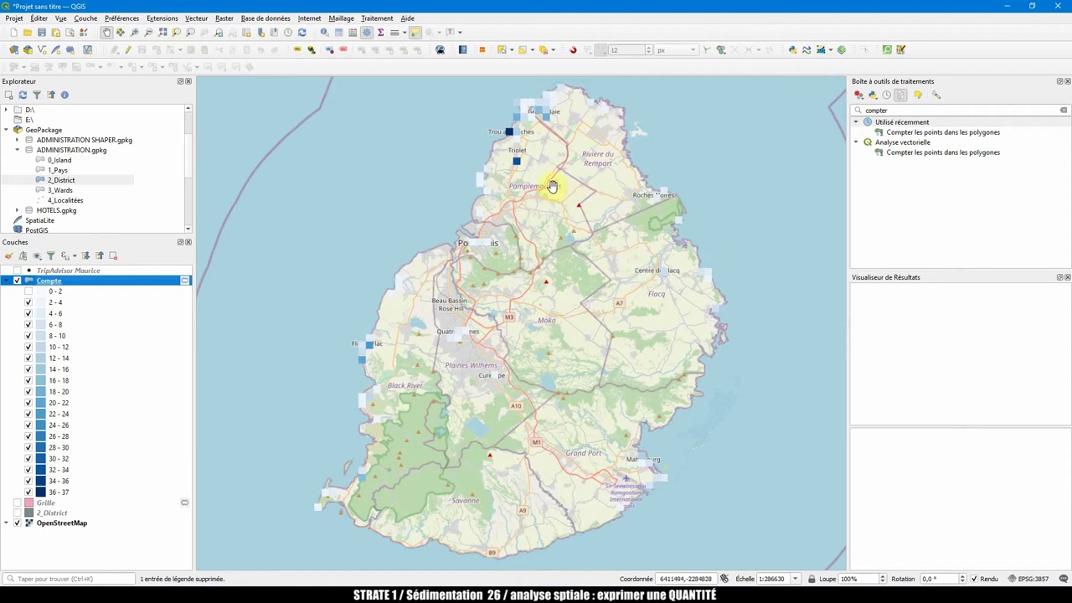
Find the Créer une grille tool and set its grid type to Hexagone (polygone).
{"action": "double_click", "coordinate": [904, 107]}
{"action": "type", "text": "gril"}
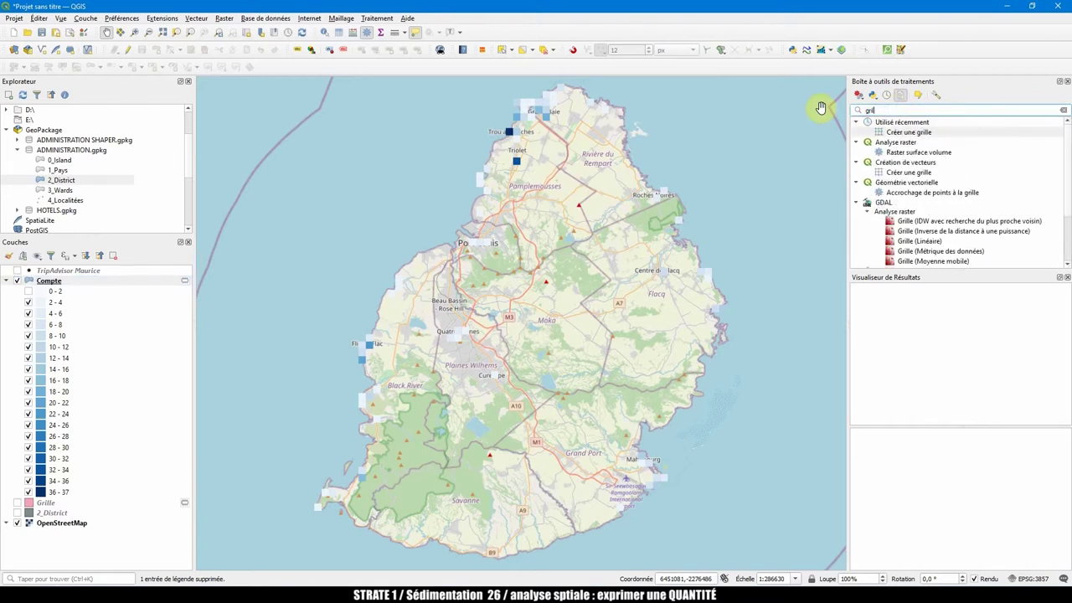
{"action": "type", "text": "le"}
{"action": "double_click", "coordinate": [909, 132]}
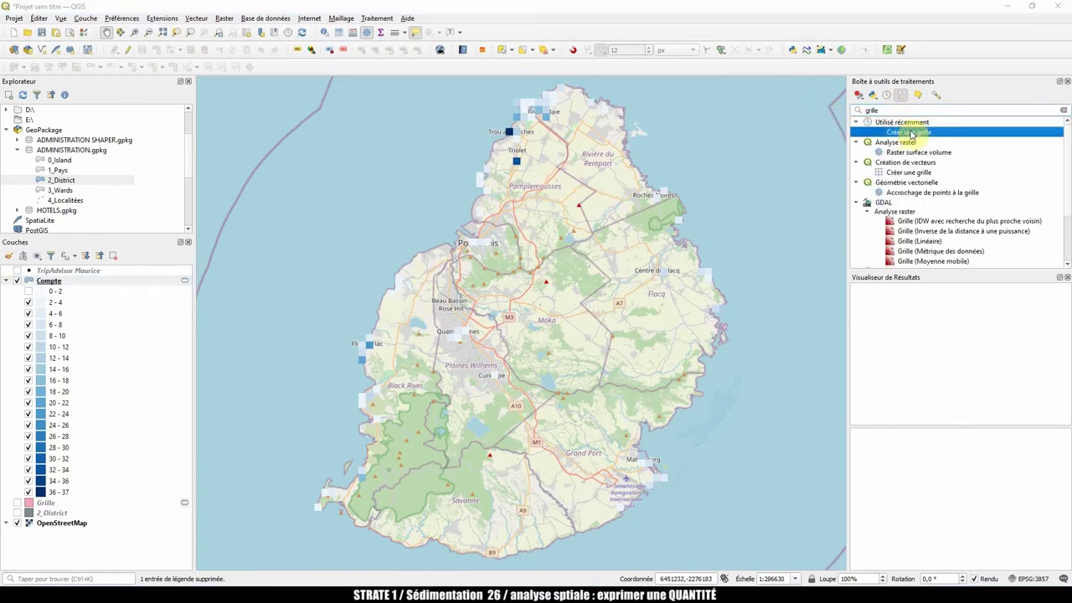
{"action": "left_click", "coordinate": [632, 112]}
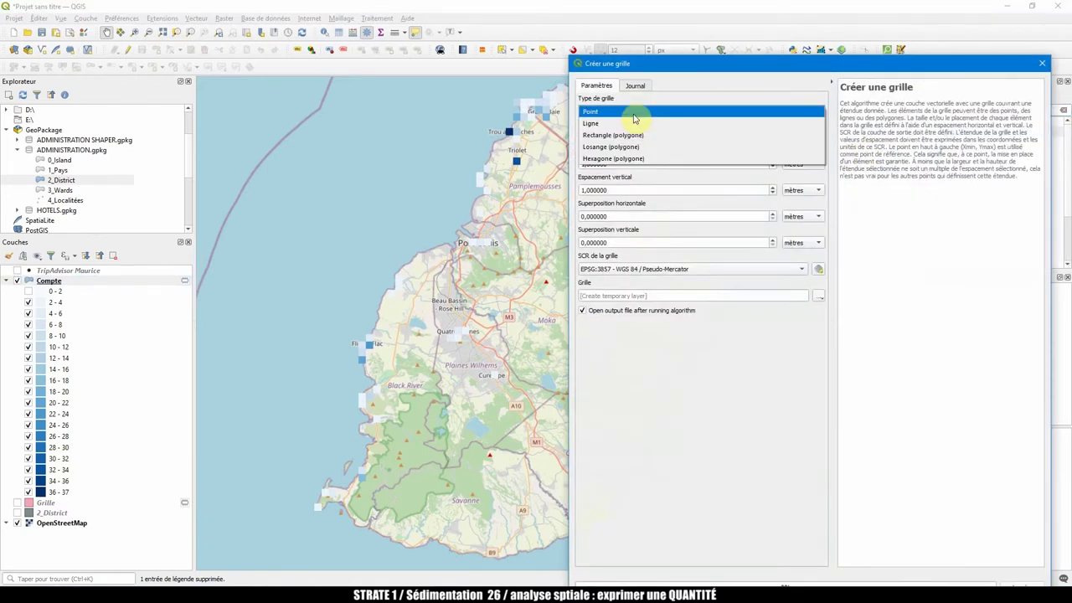
{"action": "left_click", "coordinate": [615, 159]}
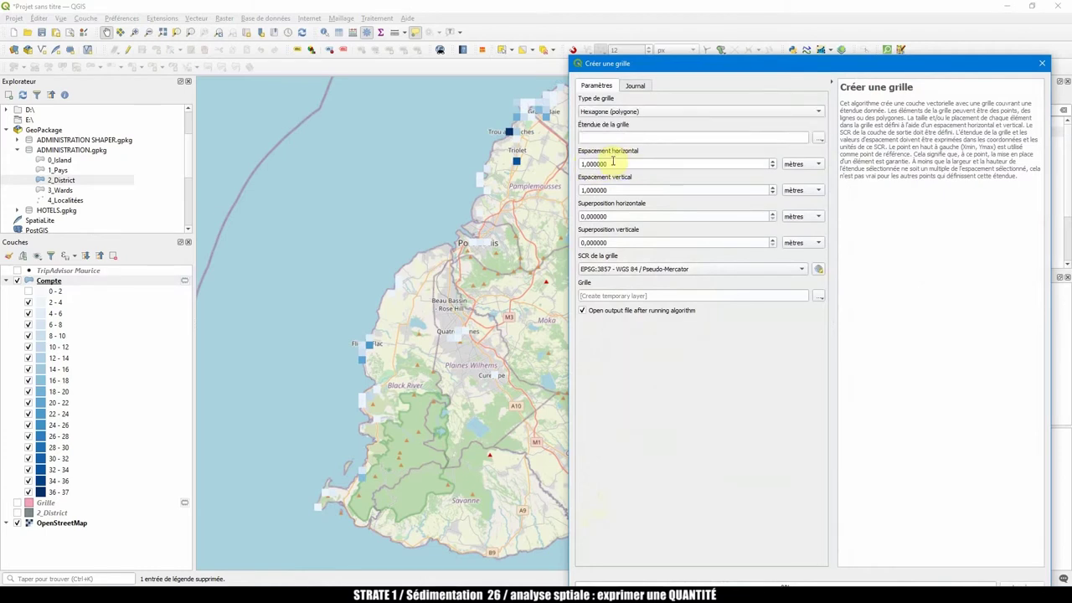
Set the hexagon grid's horizontal and vertical spacing to 5 kilometres each.
{"action": "left_click", "coordinate": [796, 165]}
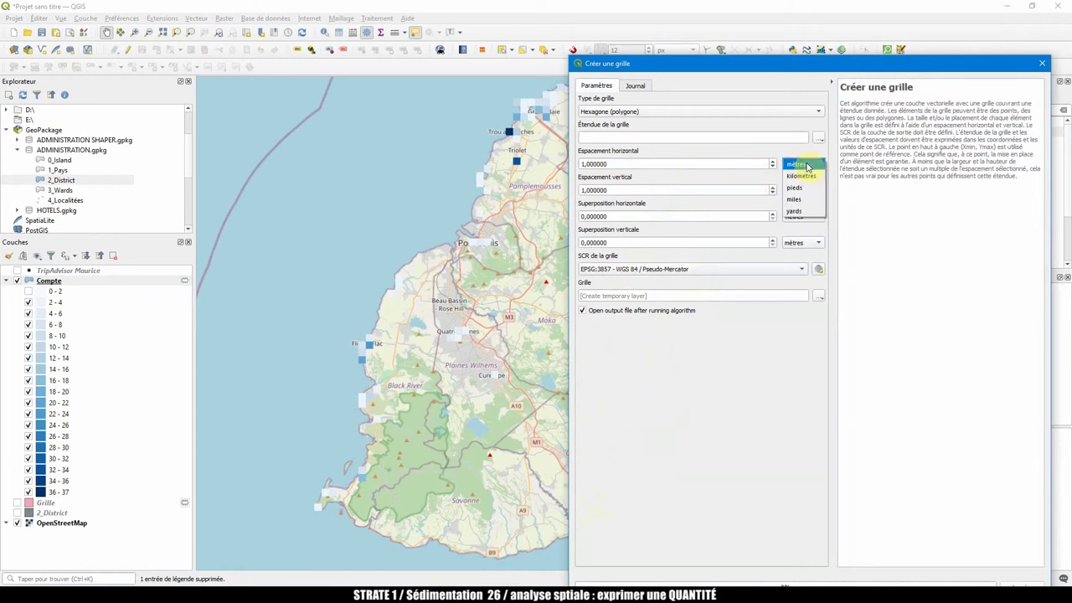
{"action": "left_click", "coordinate": [800, 176]}
{"action": "left_click", "coordinate": [800, 189]}
{"action": "left_click", "coordinate": [794, 206]}
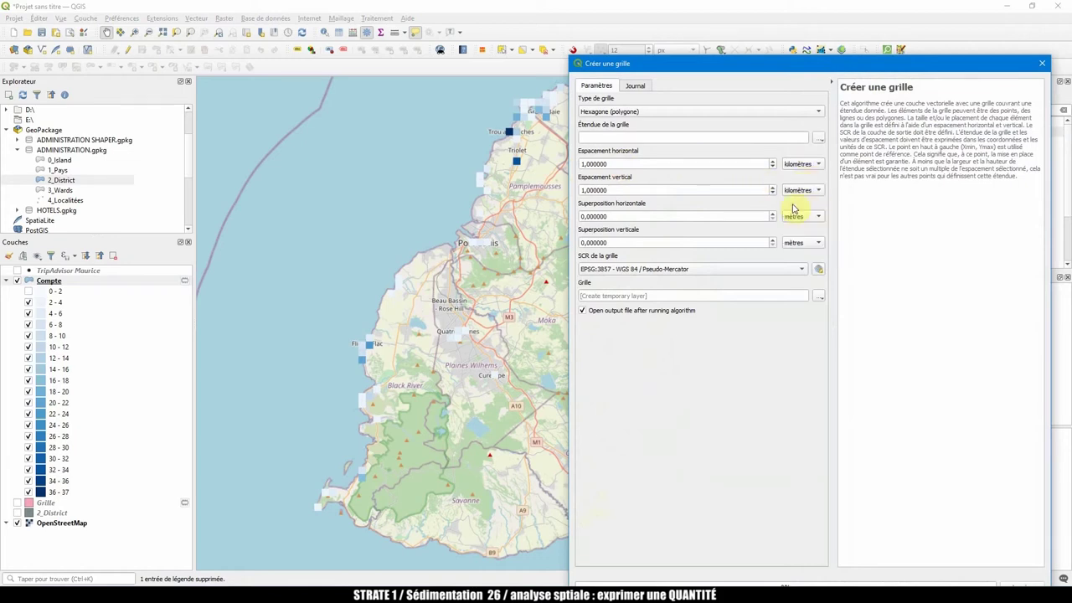
{"action": "left_click", "coordinate": [629, 164]}
{"action": "type", "text": "5"}
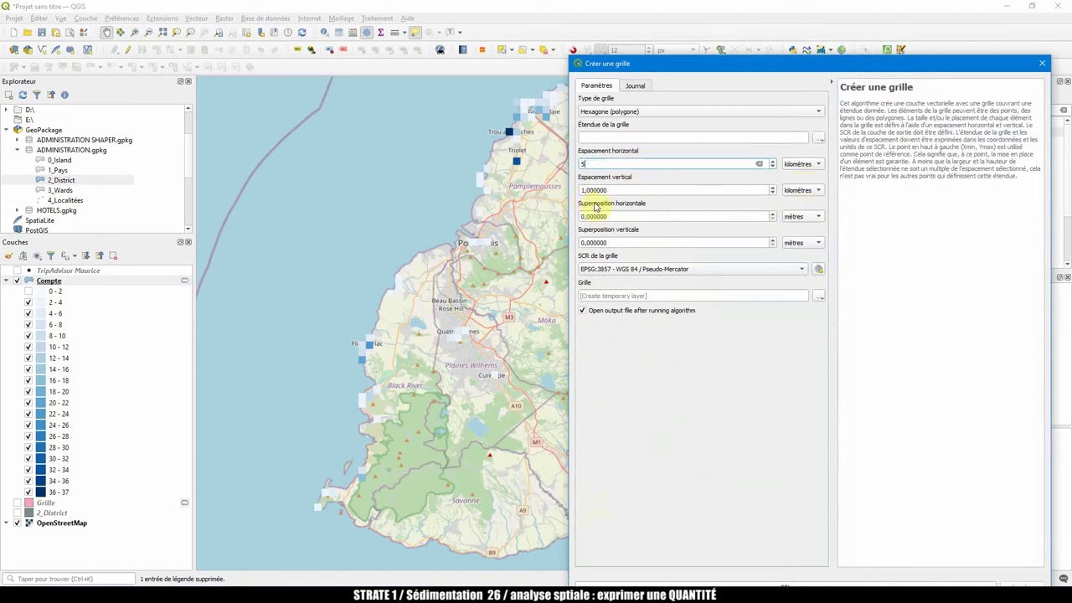
{"action": "double_click", "coordinate": [622, 189]}
{"action": "type", "text": "5"}
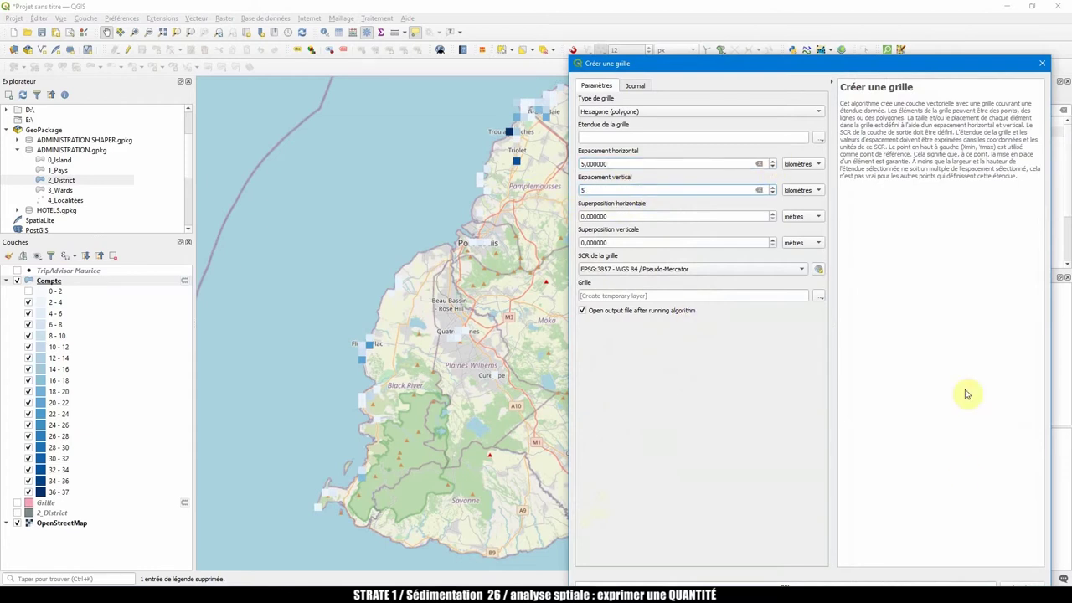
Use the map canvas extent as the grid extent and generate the hexagonal grid as a temporary layer.
{"action": "left_click_drag", "start_coordinate": [861, 60], "coordinate": [853, 29]}
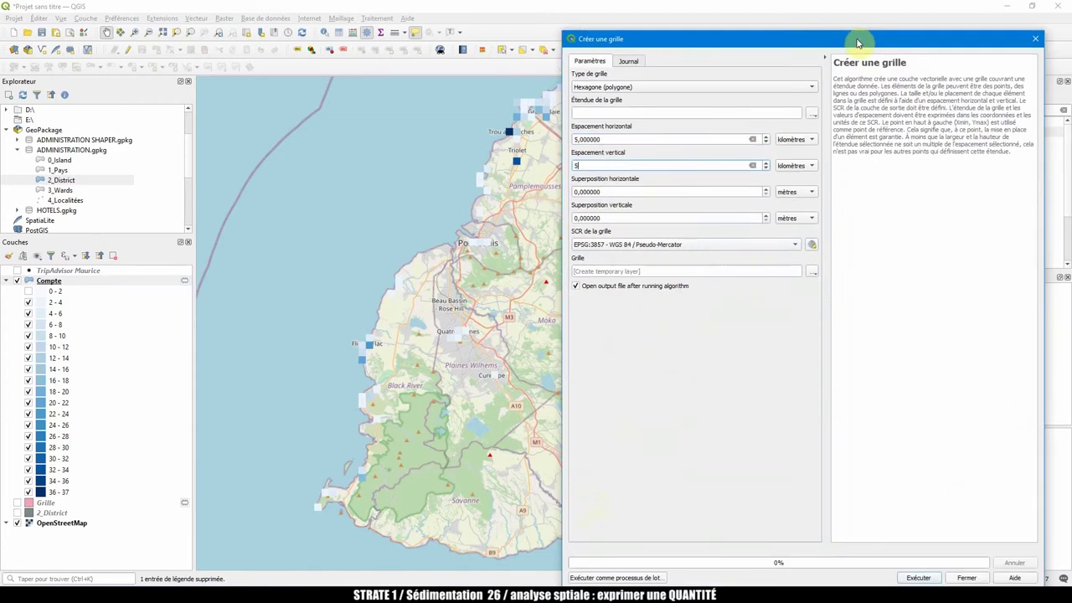
{"action": "left_click", "coordinate": [918, 570]}
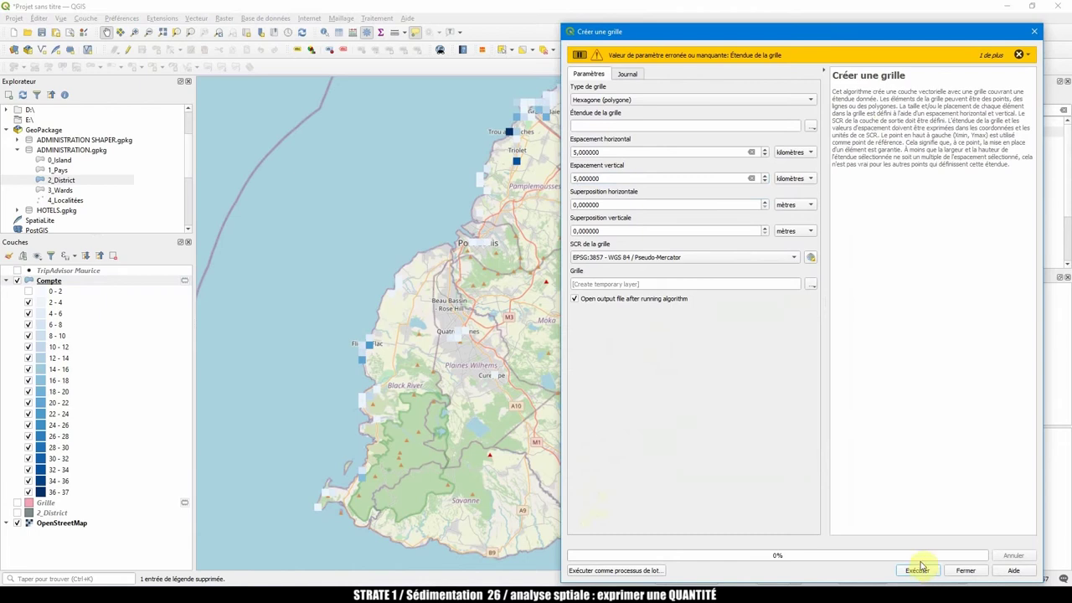
{"action": "left_click", "coordinate": [812, 125]}
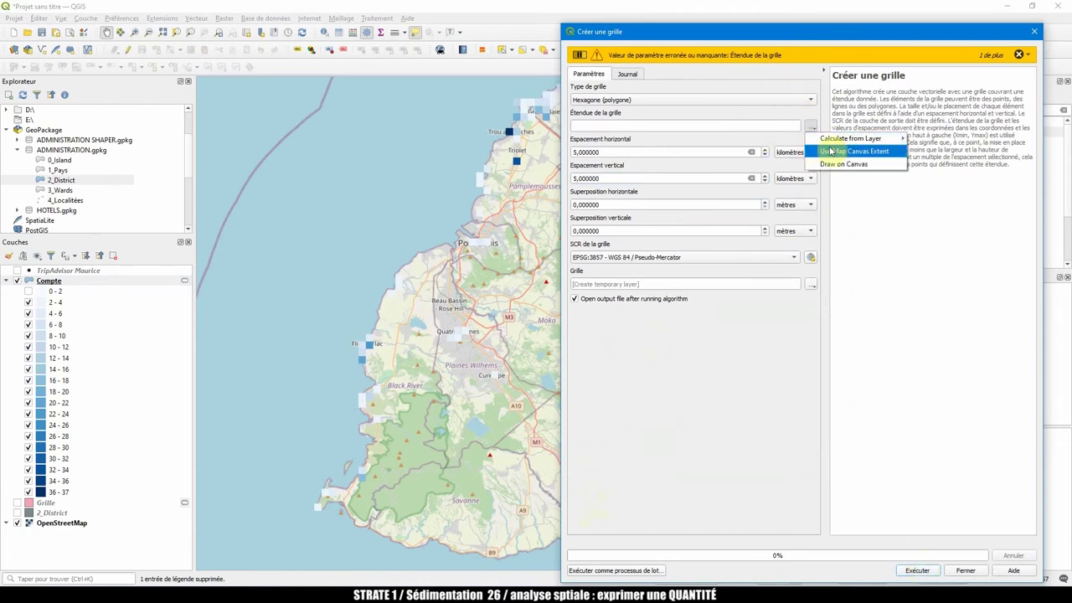
{"action": "left_click", "coordinate": [838, 154]}
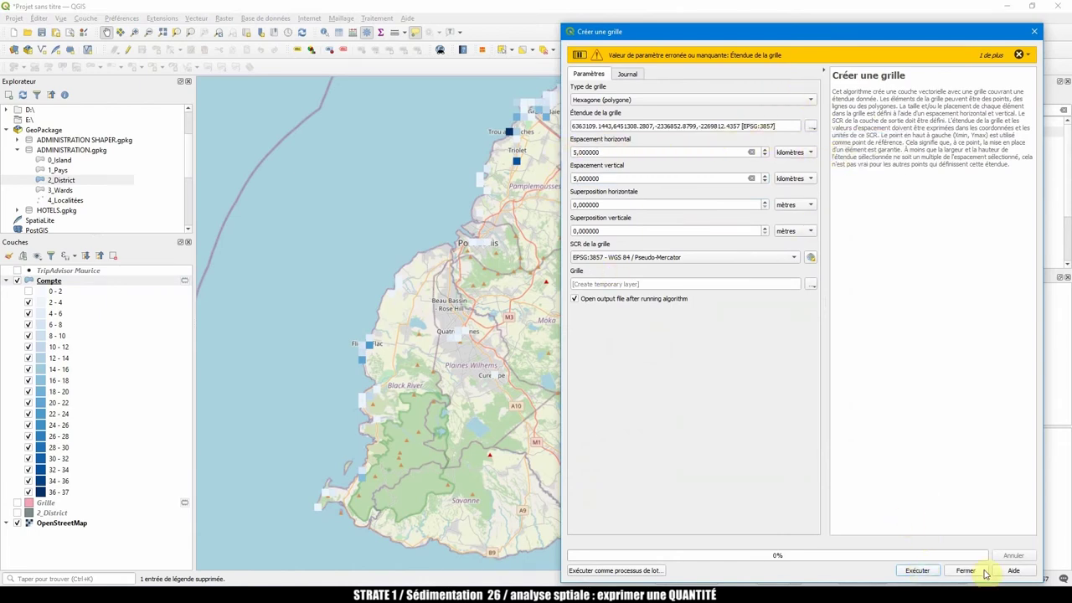
{"action": "left_click", "coordinate": [930, 575]}
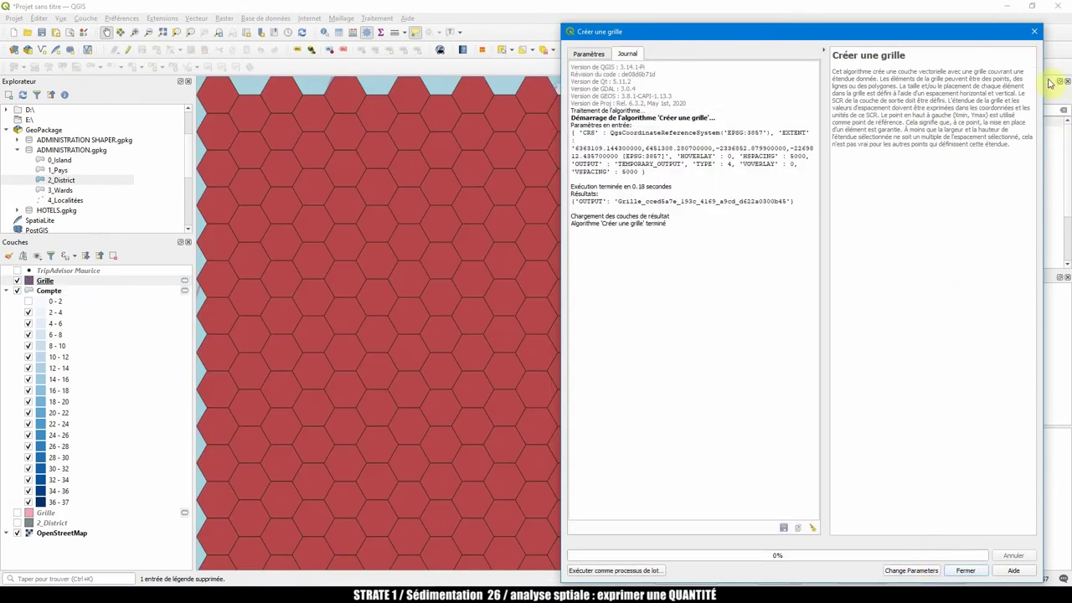
{"action": "left_click", "coordinate": [1036, 33]}
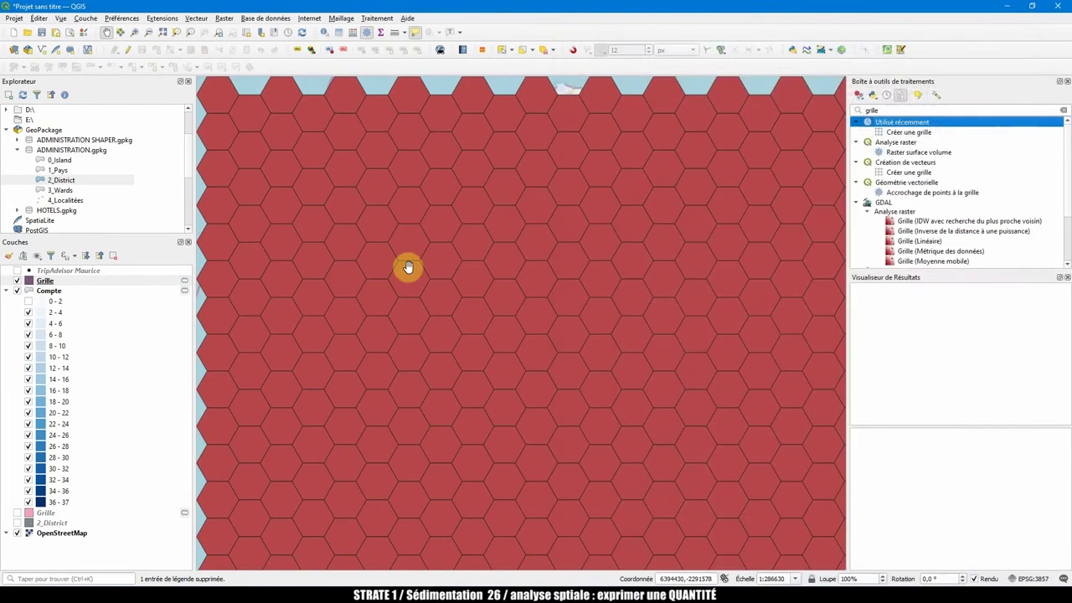
Show the TripAdvisor Maurice layer and count its points in the new hexagonal Grille with Compter les points dans les polygones.
{"action": "left_click", "coordinate": [18, 270]}
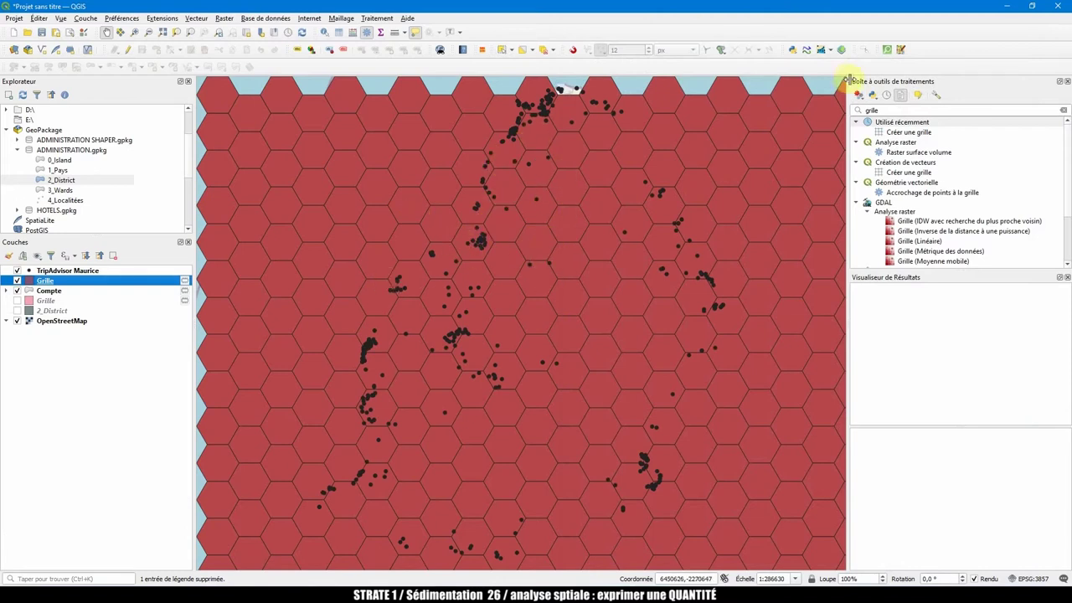
{"action": "double_click", "coordinate": [891, 110]}
{"action": "type", "text": "compte"}
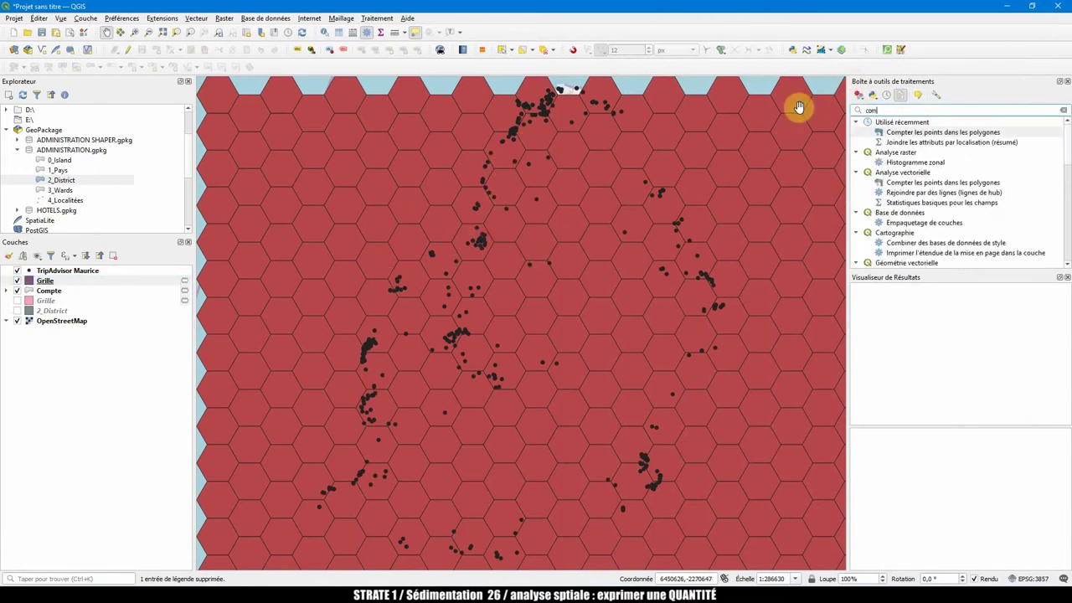
{"action": "key", "text": "Return"}
{"action": "left_click", "coordinate": [616, 137]}
{"action": "left_click", "coordinate": [619, 143]}
{"action": "left_click", "coordinate": [914, 556]}
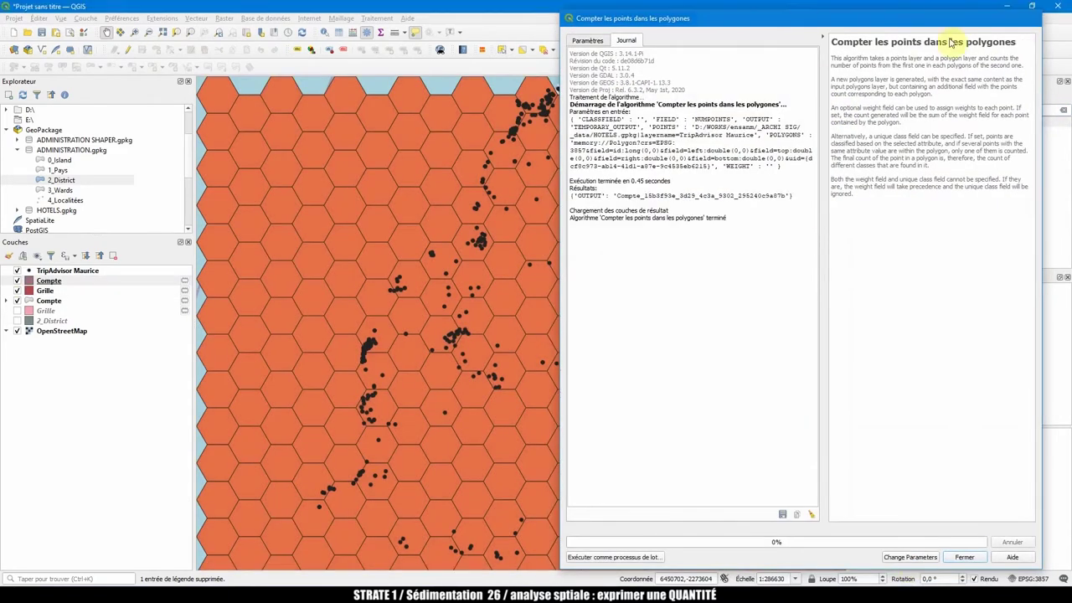
{"action": "key", "text": "Escape"}
Switch the hexagonal Compte layer to graduated (Gradué) symbology and set its fill symbol's stroke style to Pas de ligne.
{"action": "left_click", "coordinate": [49, 281]}
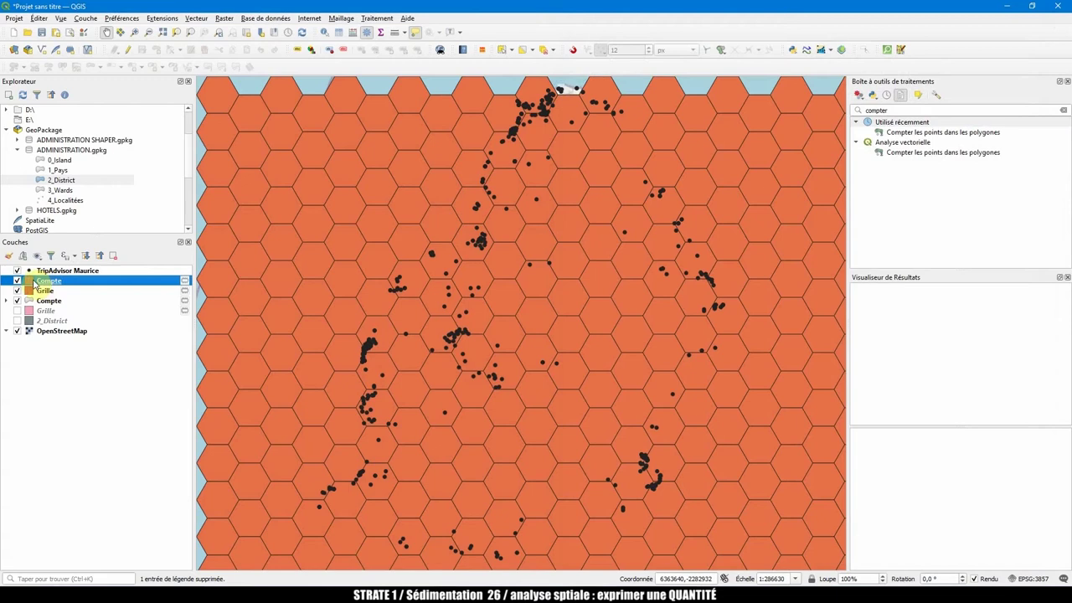
{"action": "double_click", "coordinate": [33, 282]}
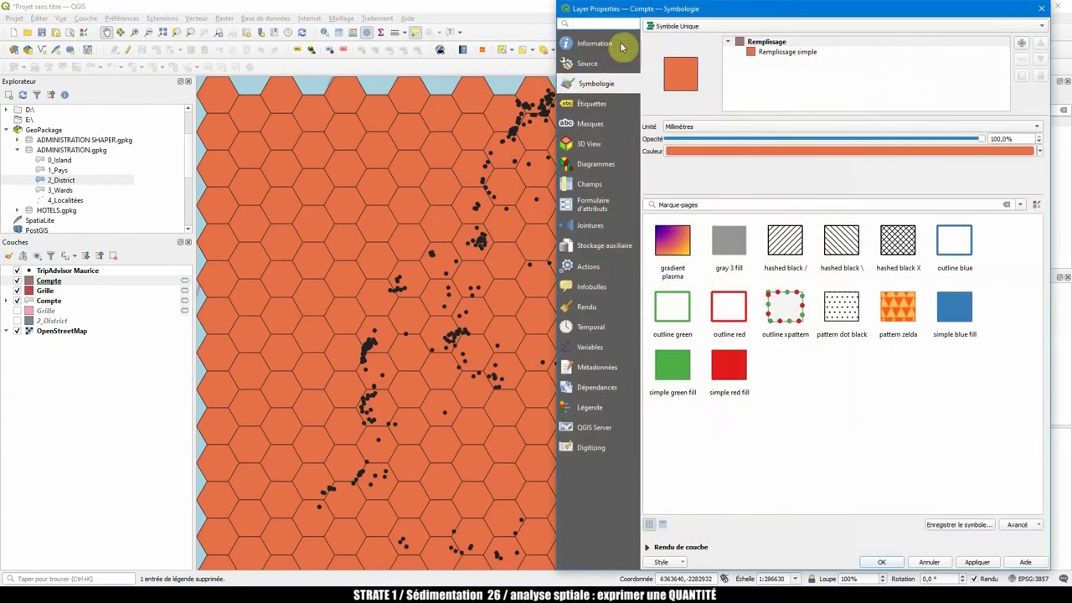
{"action": "left_click", "coordinate": [685, 25]}
{"action": "left_click", "coordinate": [678, 49]}
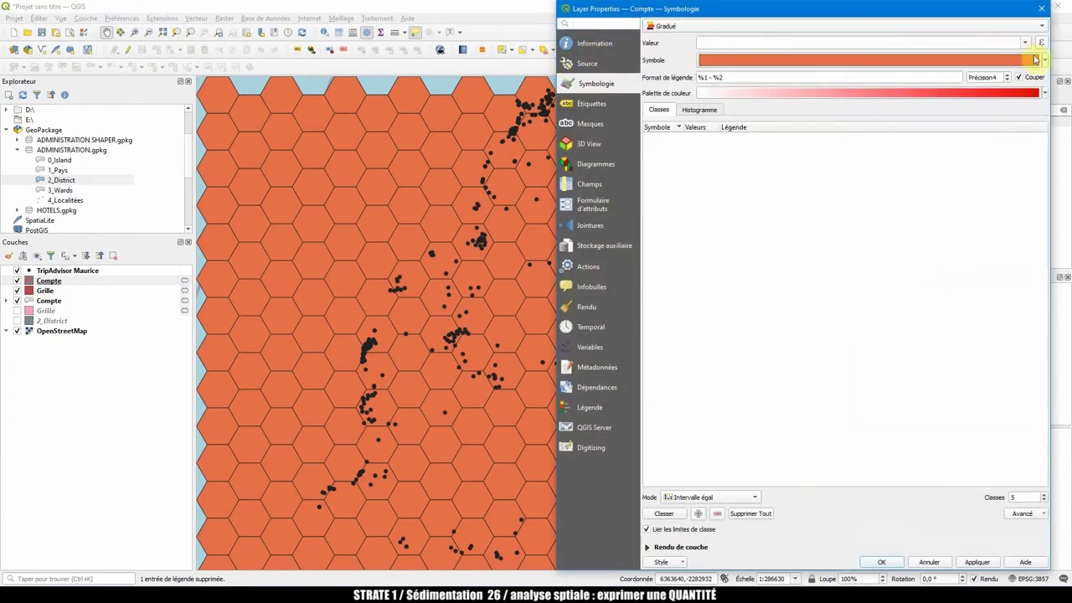
{"action": "left_click", "coordinate": [952, 65]}
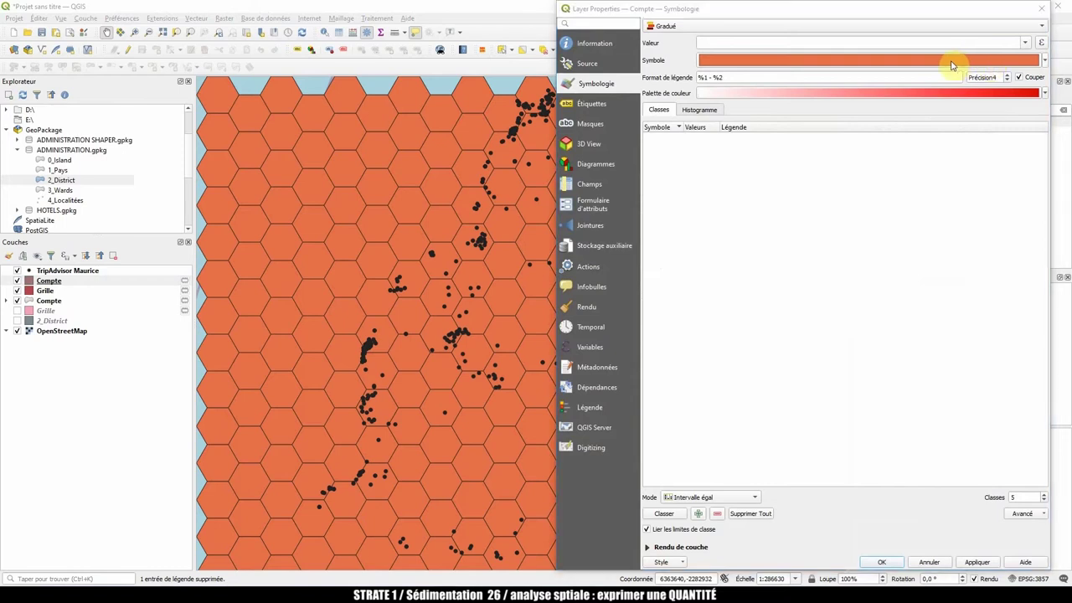
{"action": "left_click", "coordinate": [647, 72]}
{"action": "left_click", "coordinate": [626, 237]}
{"action": "left_click", "coordinate": [598, 242]}
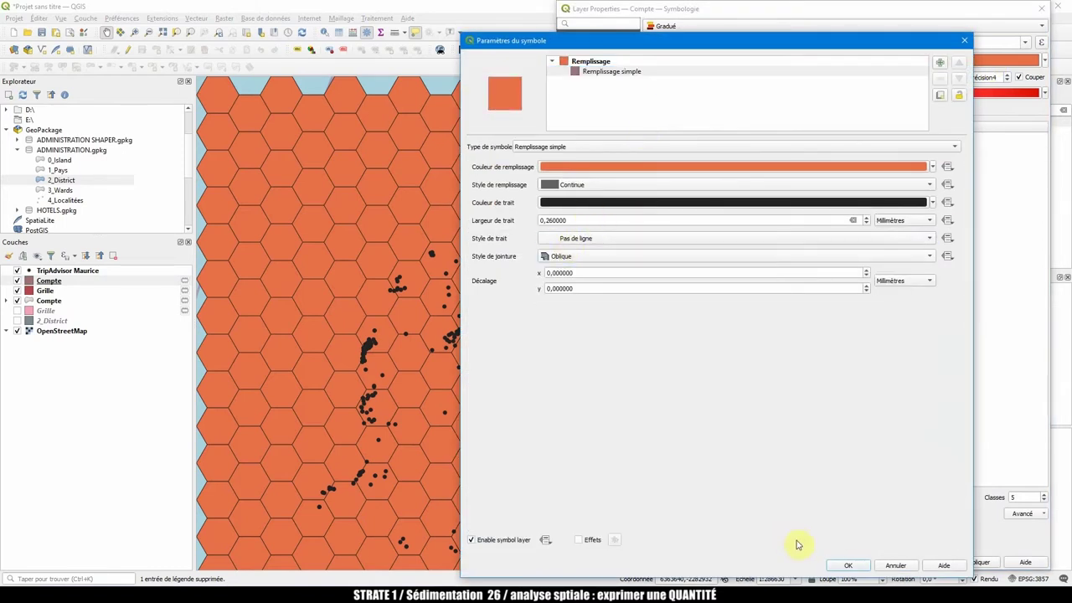
{"action": "left_click", "coordinate": [847, 565]}
Choose the Greens colour ramp and classify the hexagonal Compte layer on the NUMPOINTS field.
{"action": "left_click", "coordinate": [1045, 94]}
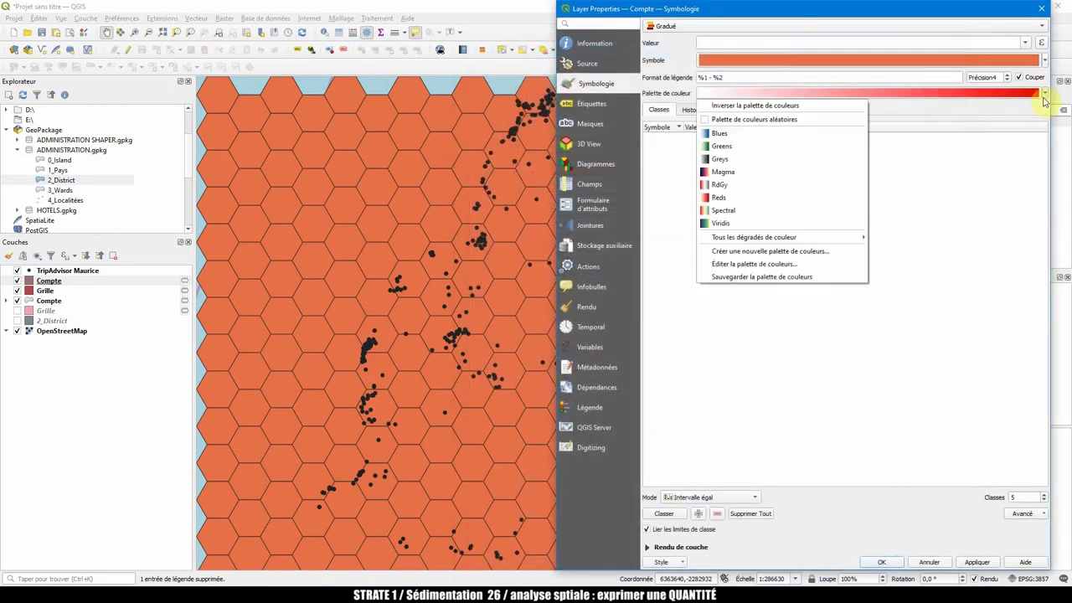
{"action": "left_click", "coordinate": [758, 147]}
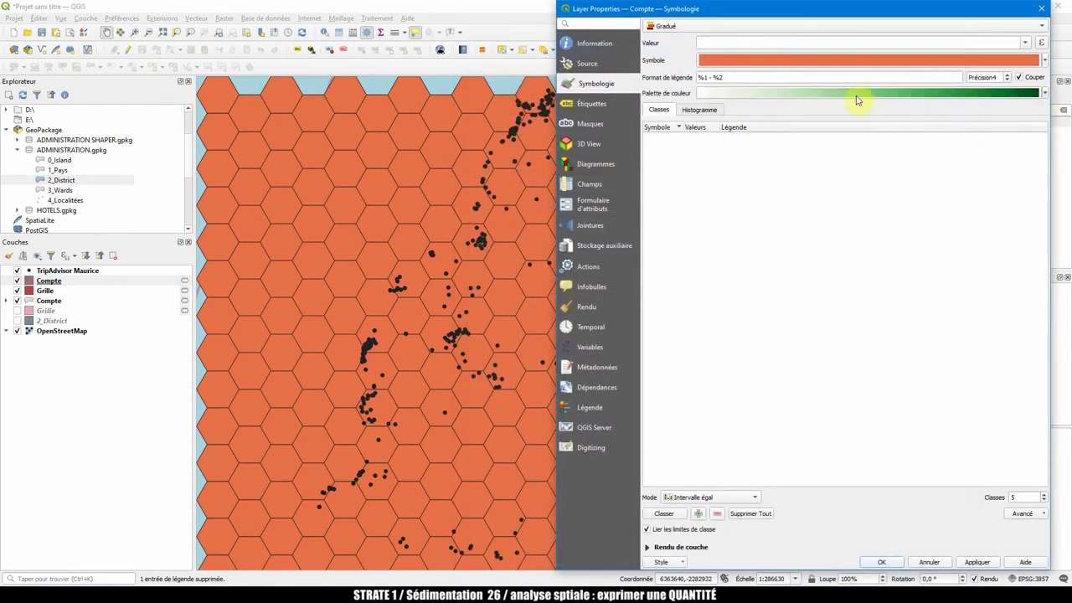
{"action": "left_click", "coordinate": [1024, 44]}
{"action": "left_click", "coordinate": [790, 120]}
Change the hexagonal layer's classification mode to Jolies ruptures with 15 classes and apply the symbology.
{"action": "left_click", "coordinate": [710, 497]}
{"action": "left_click", "coordinate": [699, 498]}
{"action": "double_click", "coordinate": [1018, 484]}
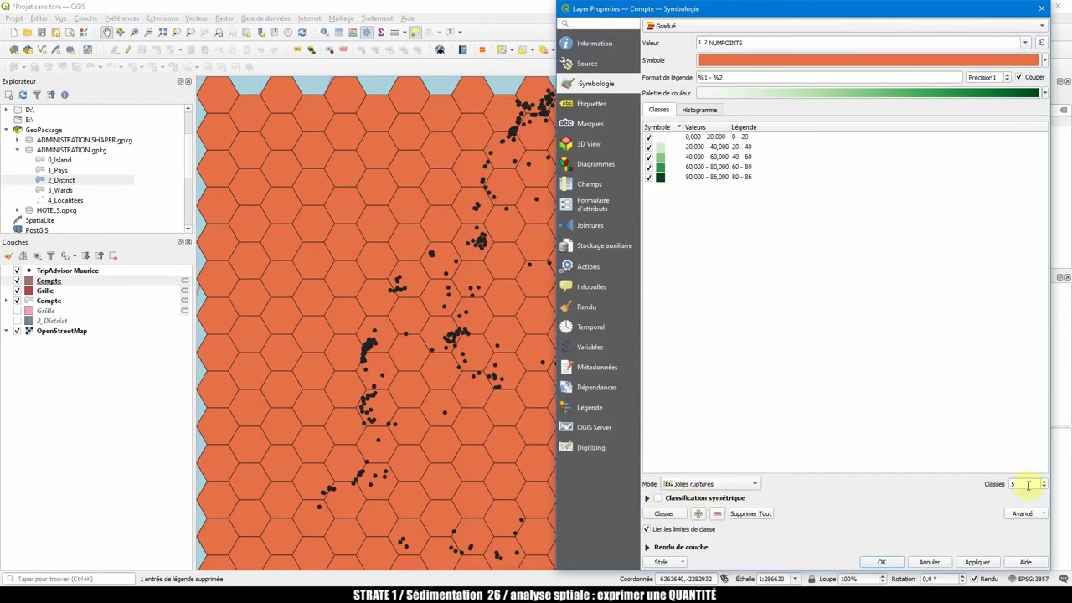
{"action": "type", "text": "15"}
{"action": "left_click", "coordinate": [978, 562]}
Hide the hexagonal Grille and the earlier Compte layer, and view the hexagons without and with the OpenStreetMap basemap.
{"action": "left_click", "coordinate": [17, 291]}
{"action": "left_click", "coordinate": [17, 301]}
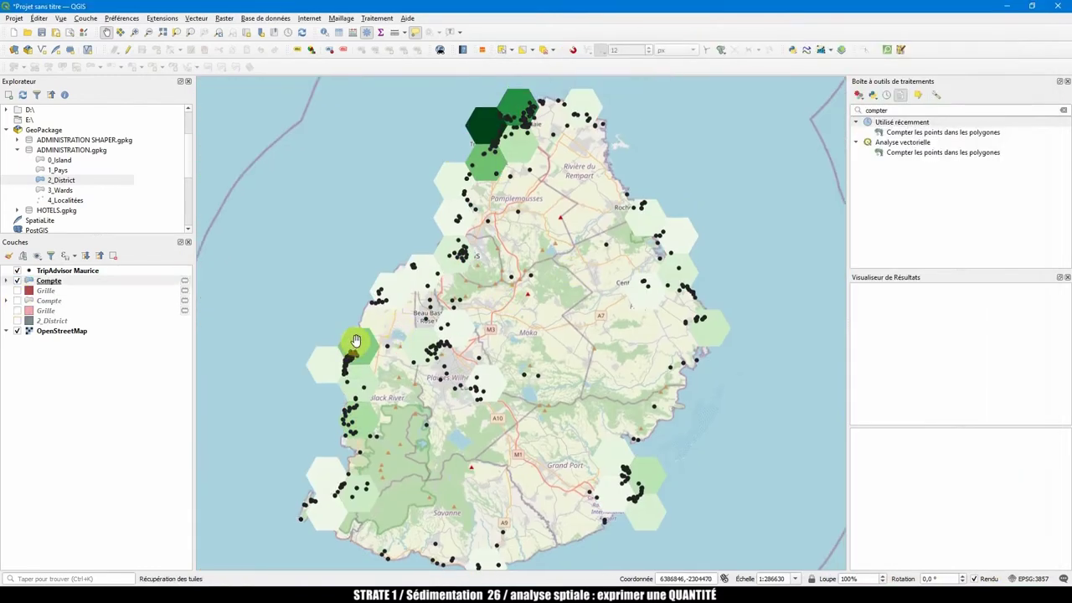
{"action": "left_click", "coordinate": [17, 331]}
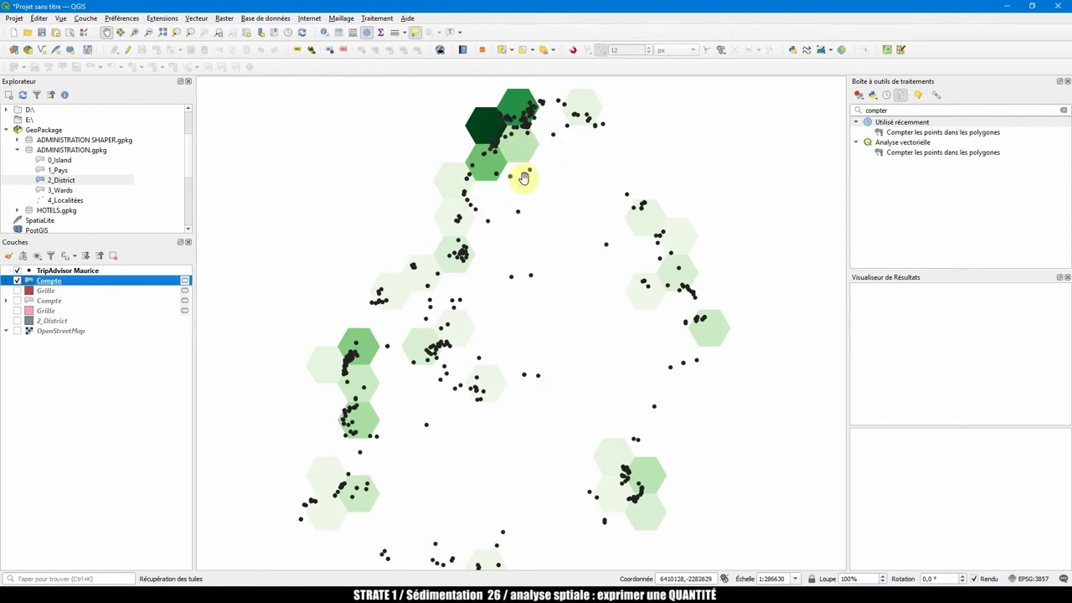
{"action": "left_click", "coordinate": [17, 332]}
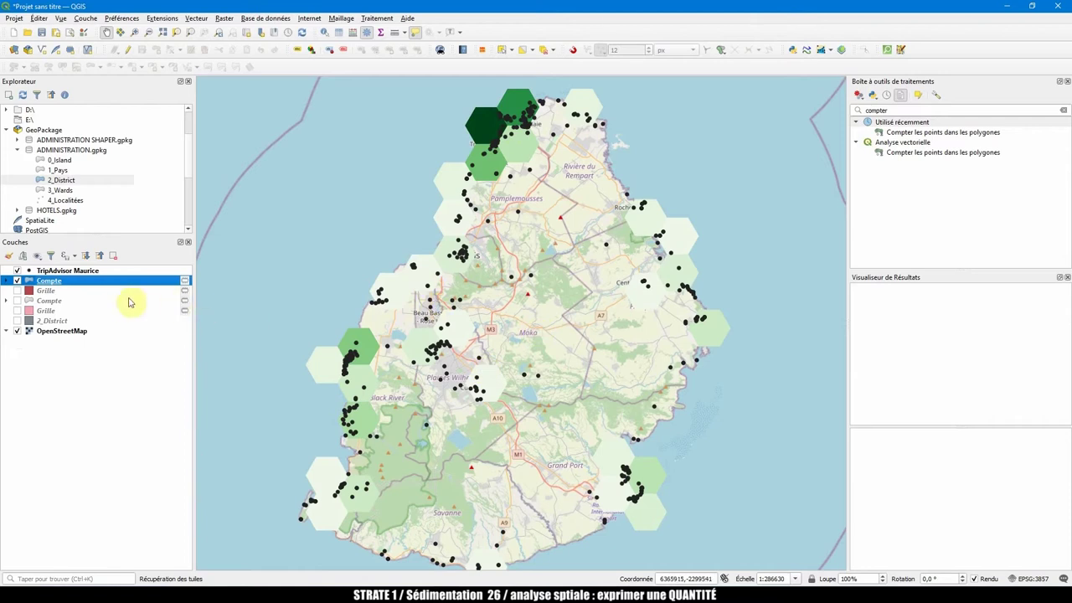
Set the stroke style of the hexagonal Compte layer's fill symbol to Ligne continue and apply the symbology.
{"action": "double_click", "coordinate": [26, 285]}
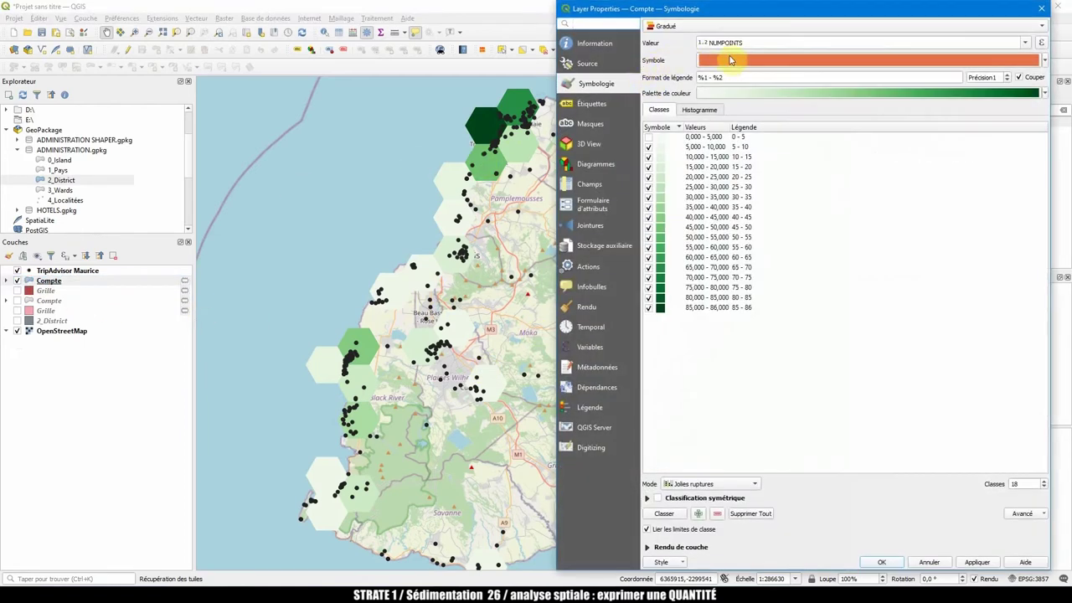
{"action": "left_click", "coordinate": [736, 65]}
{"action": "left_click", "coordinate": [613, 72]}
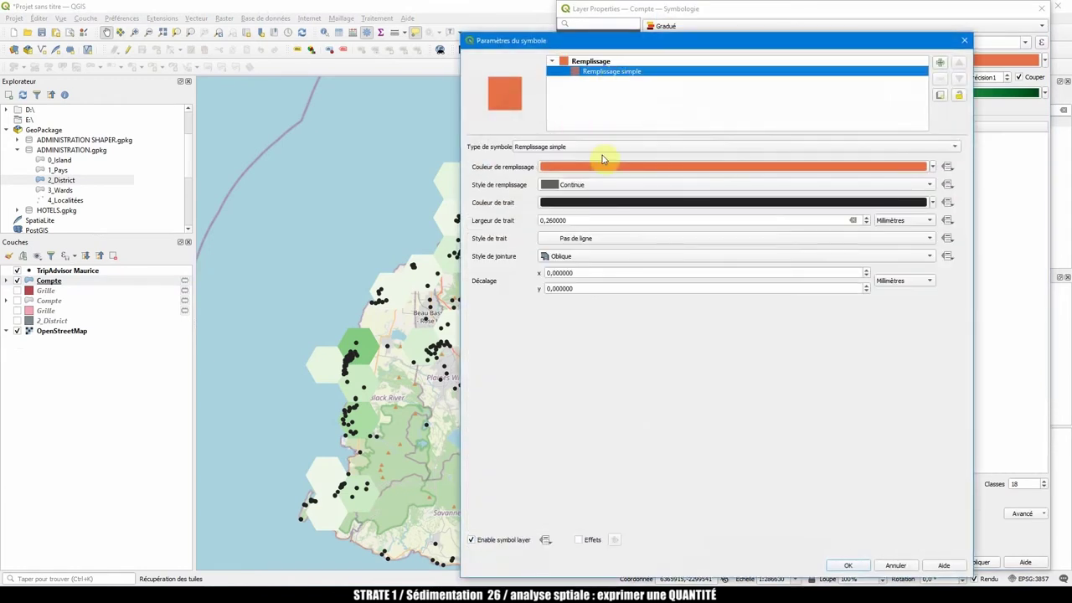
{"action": "left_click", "coordinate": [576, 239]}
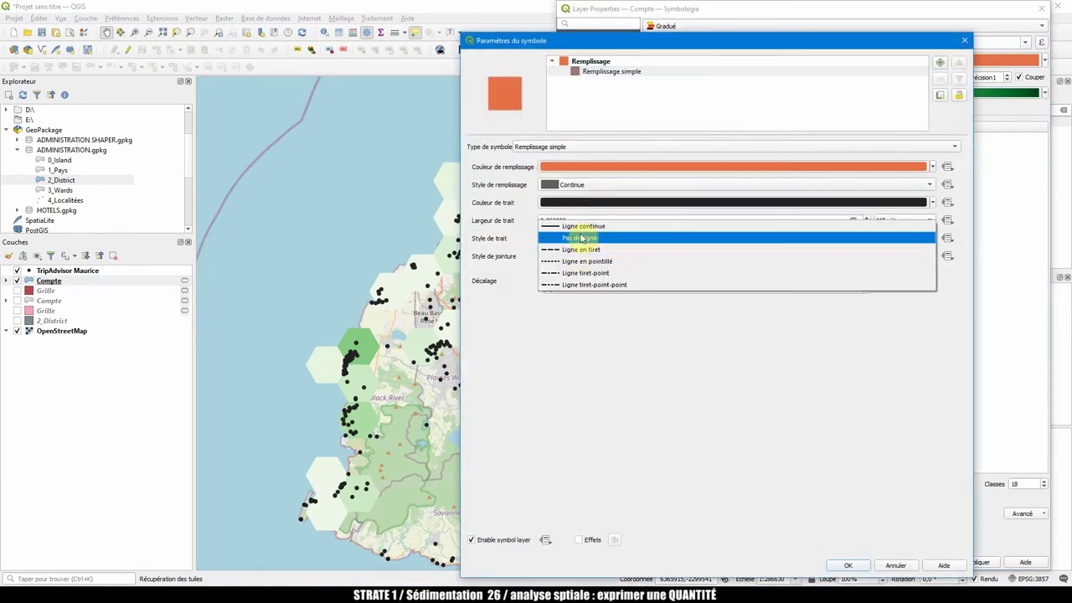
{"action": "left_click", "coordinate": [582, 232]}
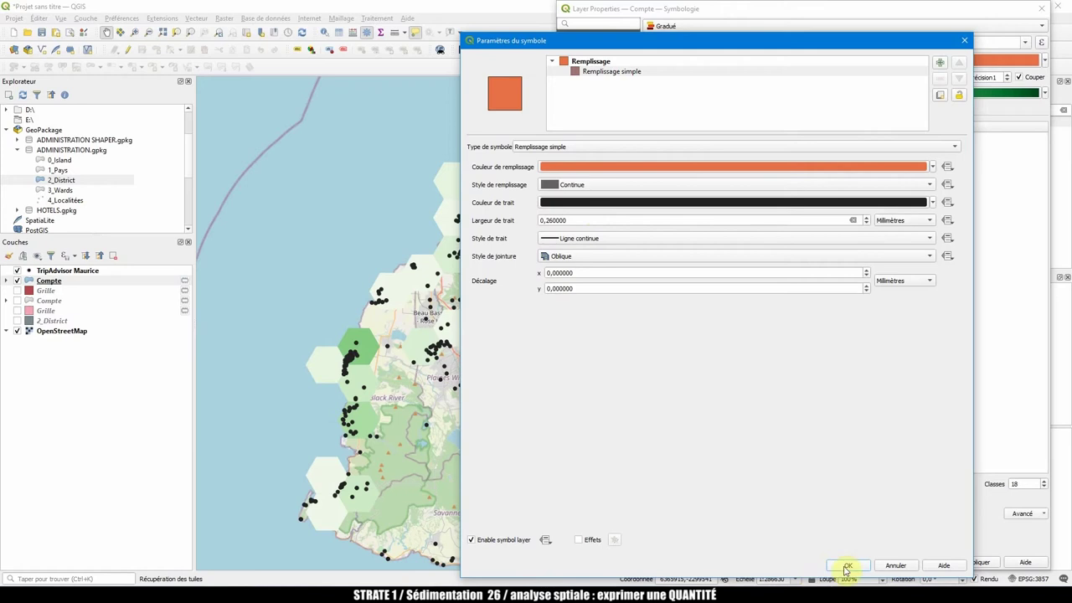
{"action": "left_click", "coordinate": [847, 567]}
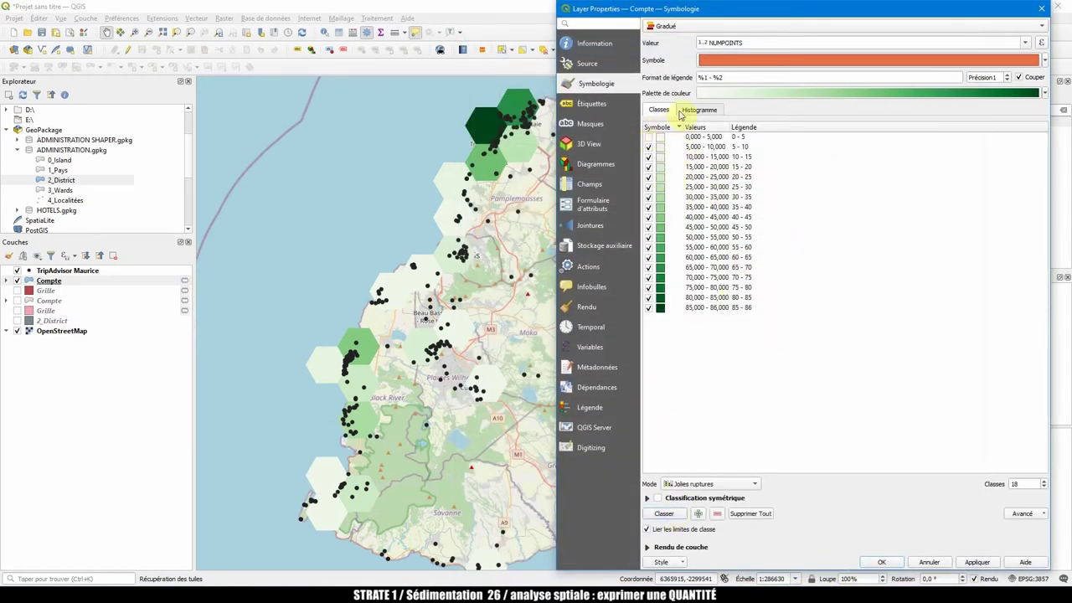
{"action": "left_click", "coordinate": [971, 566]}
{"action": "left_click", "coordinate": [882, 562]}
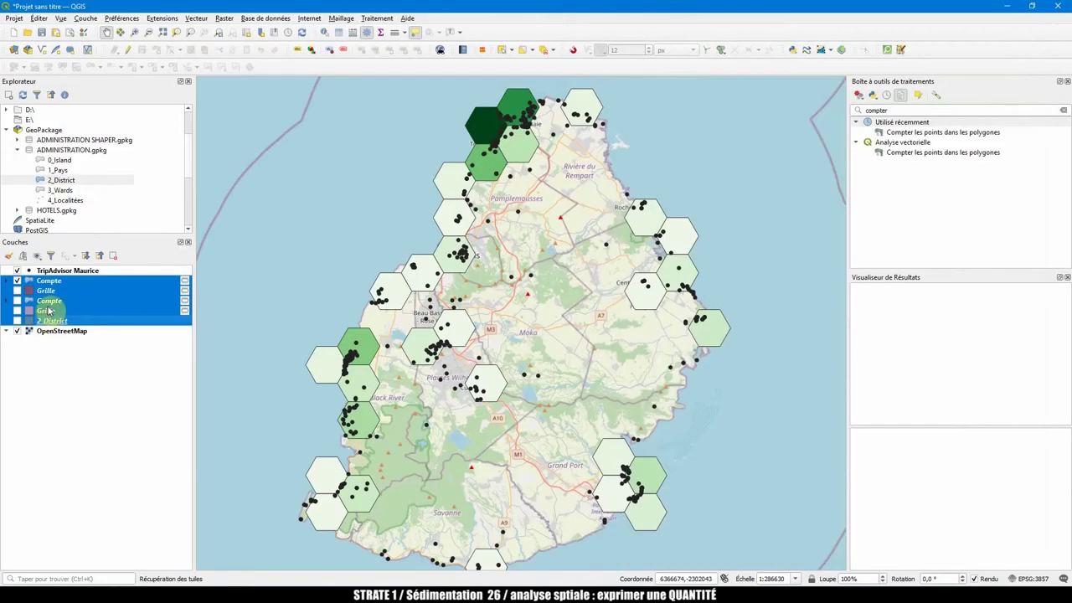
Remove the two Compte layers and the two Grille layers from the project, keeping 2_District.
{"action": "right_click", "coordinate": [49, 311]}
{"action": "left_click", "coordinate": [79, 407]}
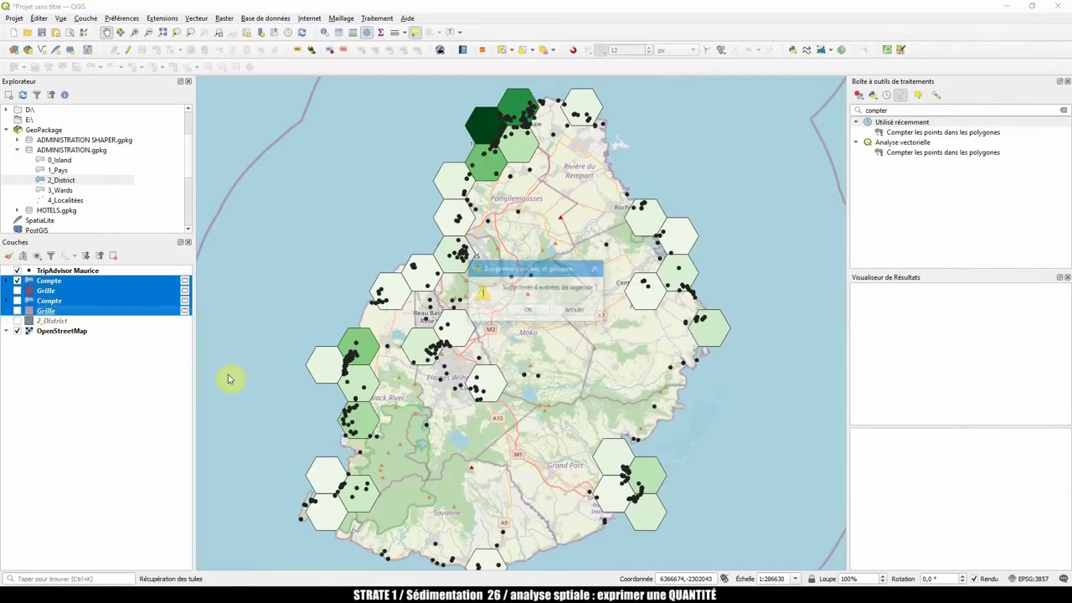
{"action": "left_click", "coordinate": [526, 310]}
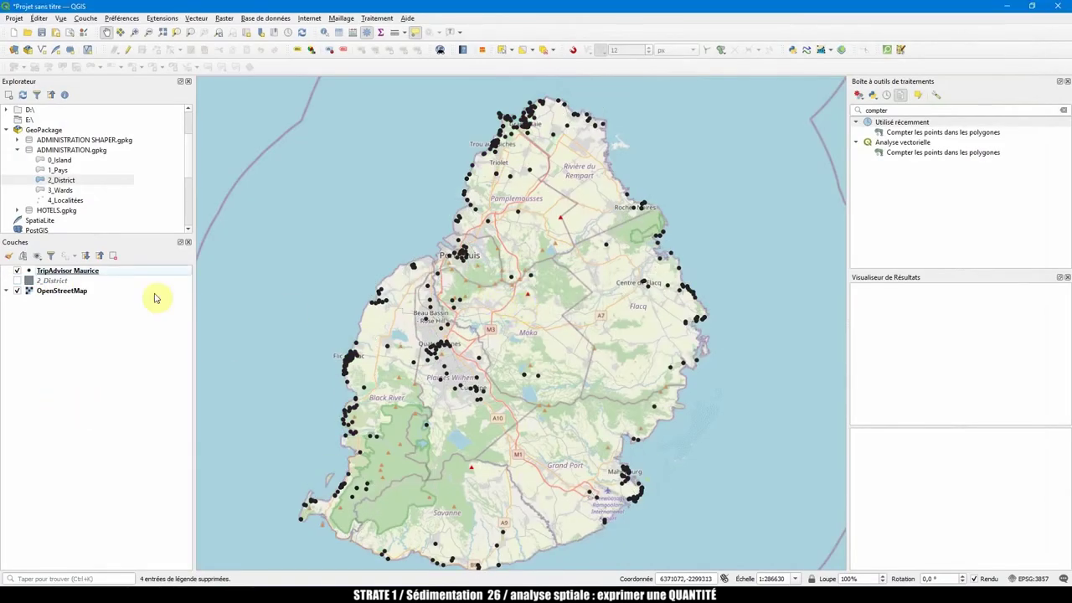
Run Triangulation de Delaunay on the TripAdvisor Maurice layer as a temporary layer.
{"action": "double_click", "coordinate": [917, 110]}
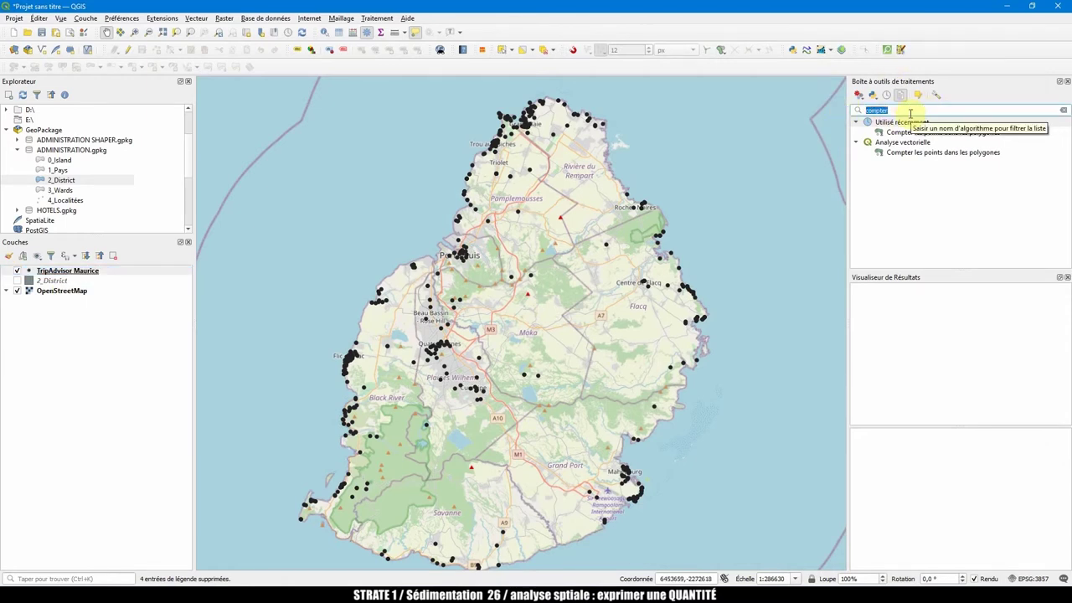
{"action": "type", "text": "delaun"}
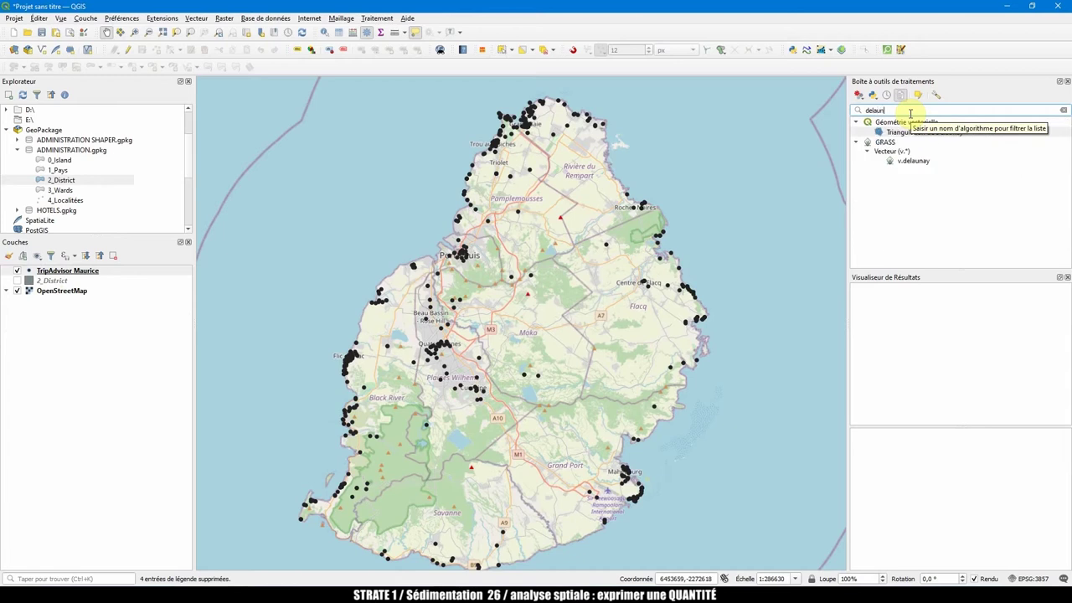
{"action": "left_click", "coordinate": [889, 131]}
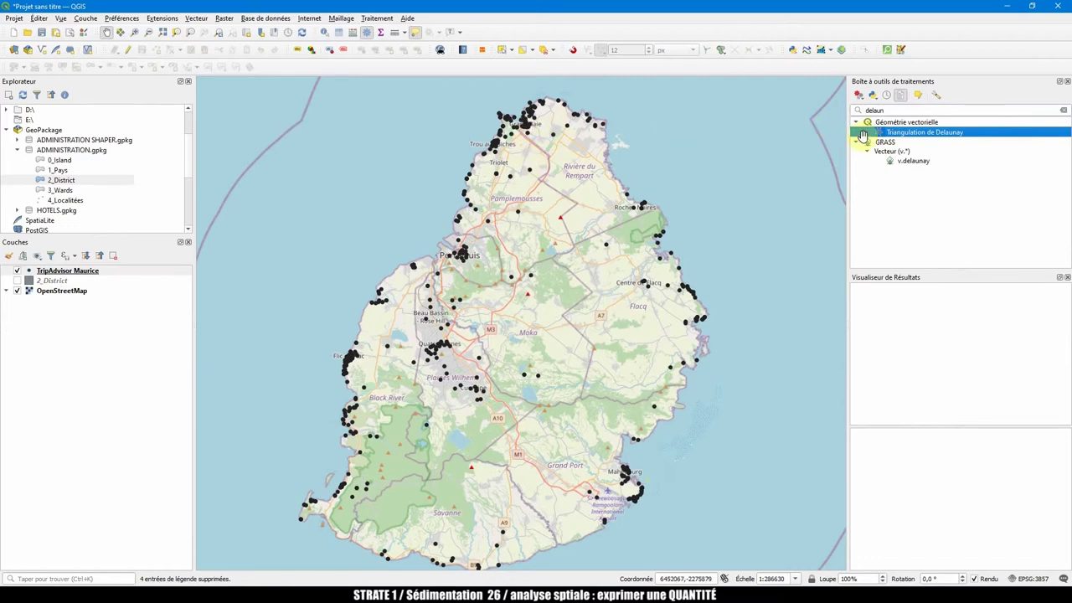
{"action": "double_click", "coordinate": [907, 136]}
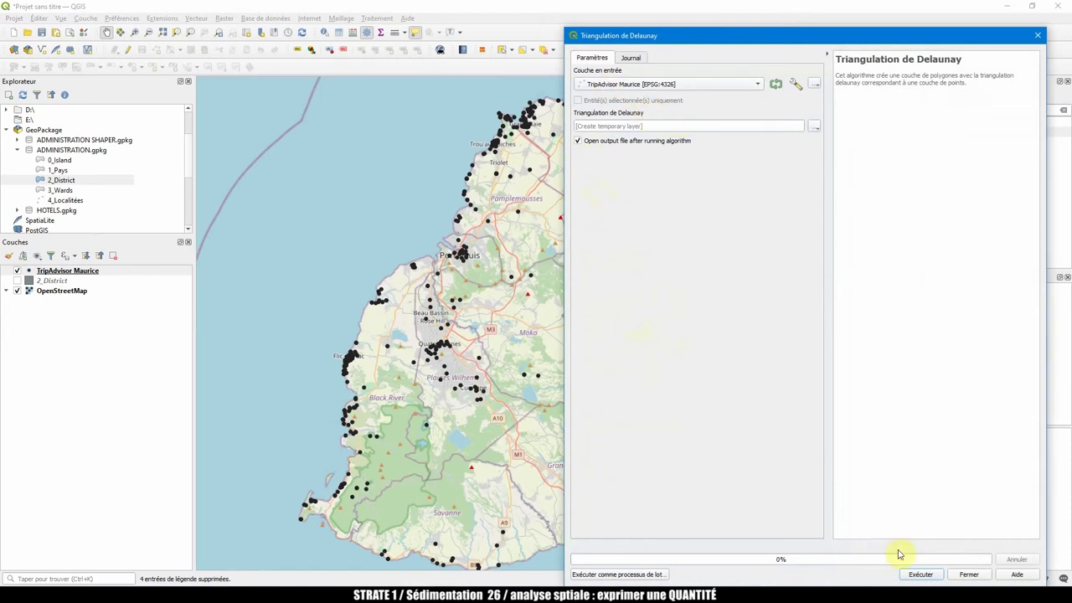
{"action": "left_click", "coordinate": [920, 575]}
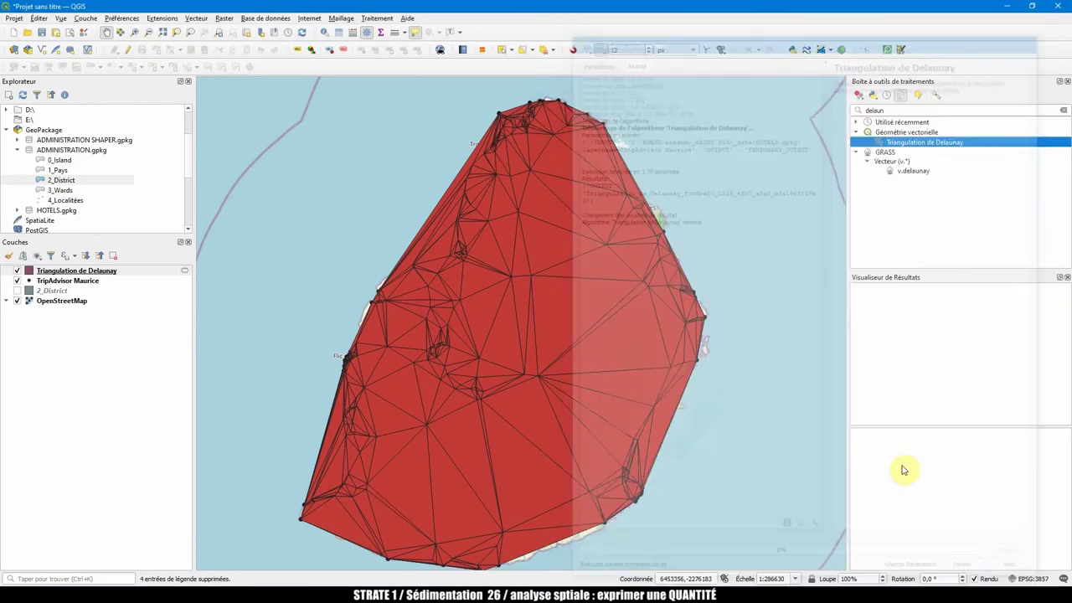
{"action": "left_click", "coordinate": [969, 574]}
Place the Triangulation de Delaunay layer below TripAdvisor Maurice and hide the hotel points.
{"action": "mouse_move", "coordinate": [75, 275]}
{"action": "left_mouse_down"}
{"action": "mouse_move", "coordinate": [107, 288]}
{"action": "mouse_move", "coordinate": [83, 285]}
{"action": "left_mouse_up"}
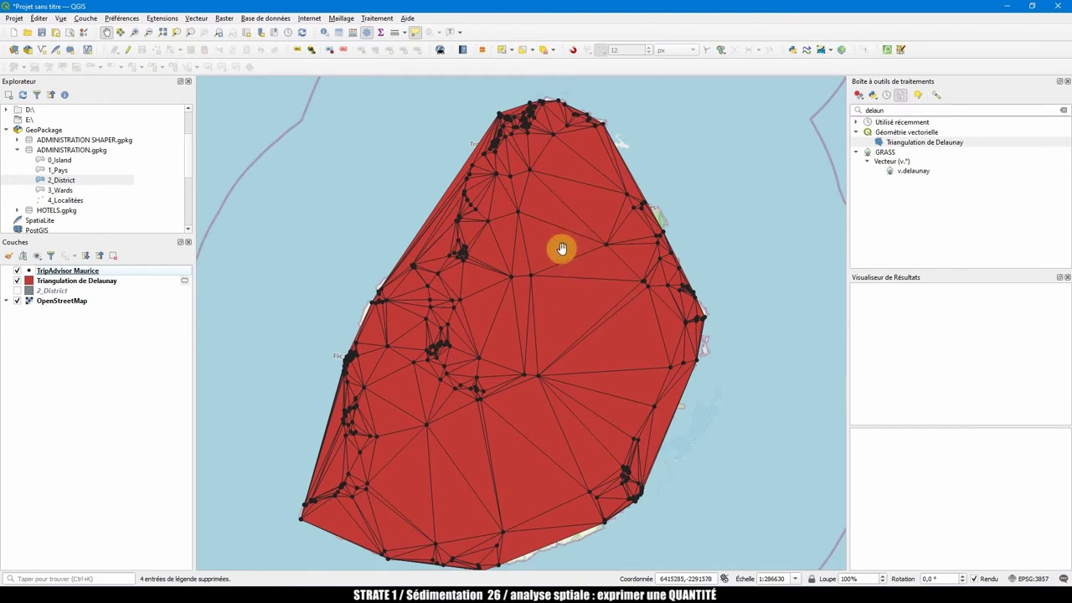
{"action": "left_click", "coordinate": [80, 280]}
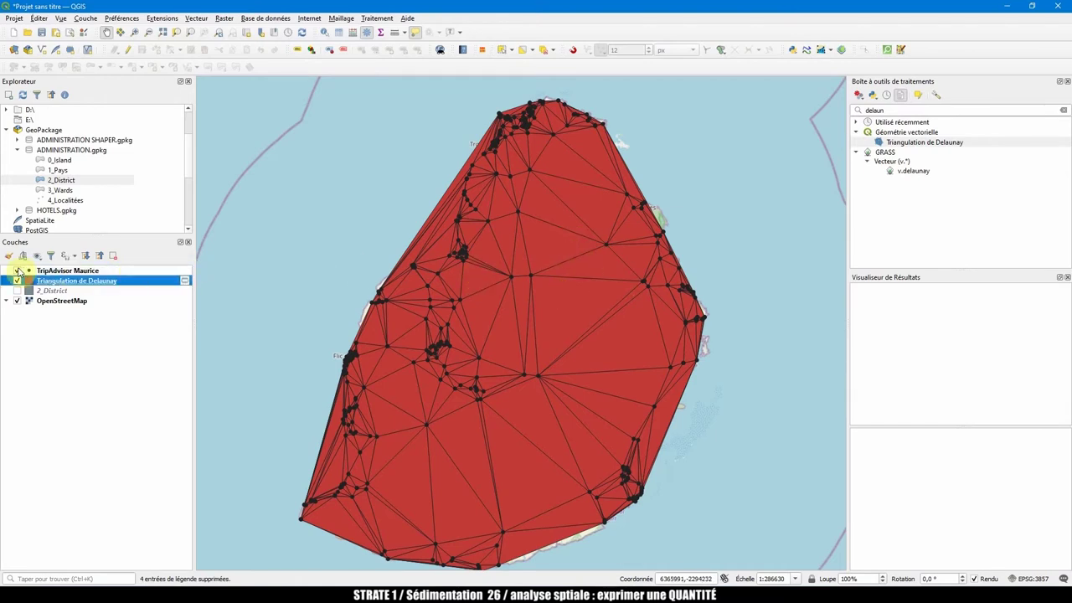
{"action": "left_click", "coordinate": [18, 271]}
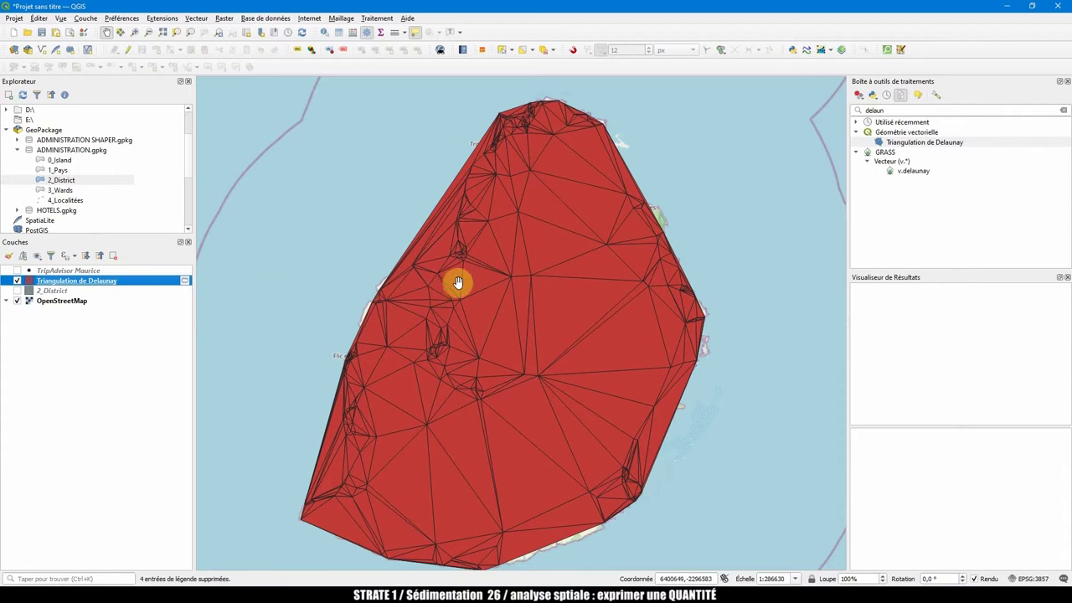
Examine the Delaunay layer's attribute table, sorting by POINTA and adjusting the width of the POINTC column.
{"action": "right_click", "coordinate": [78, 286]}
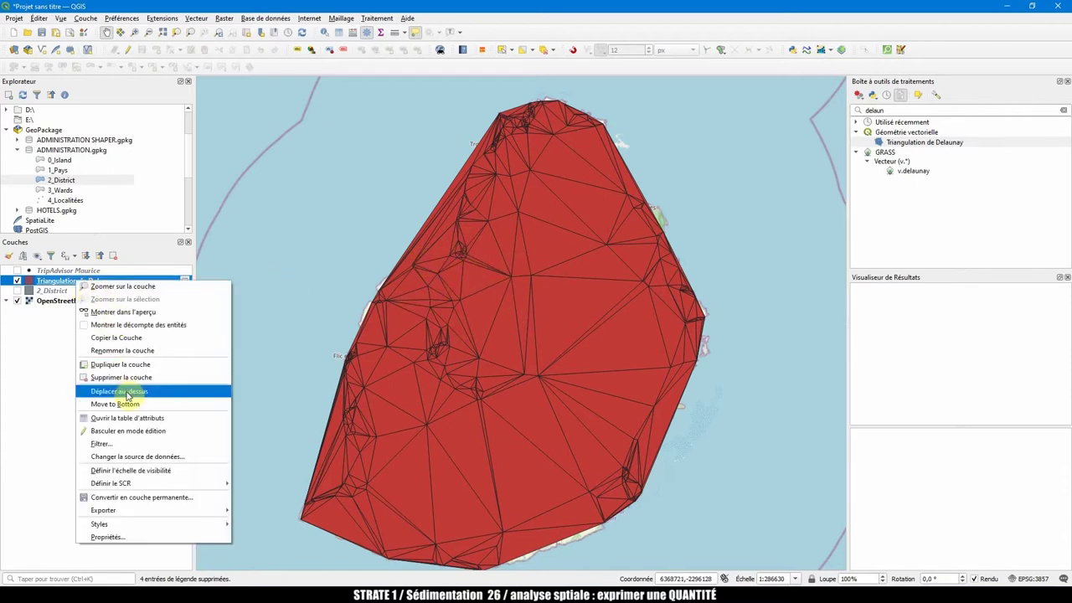
{"action": "left_click", "coordinate": [128, 422]}
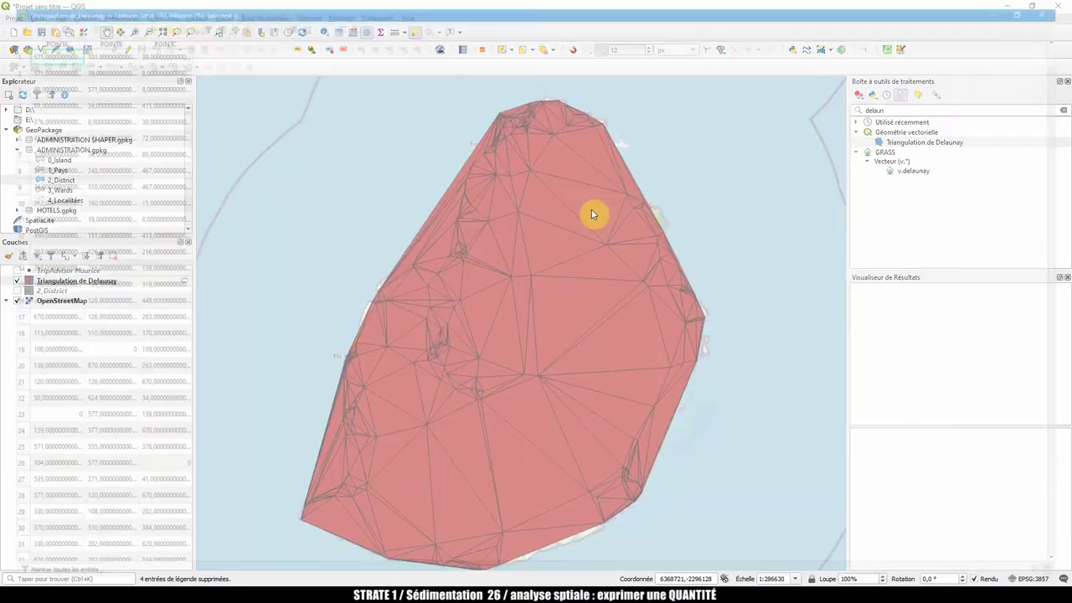
{"action": "left_click_drag", "start_coordinate": [181, 36], "coordinate": [233, 36]}
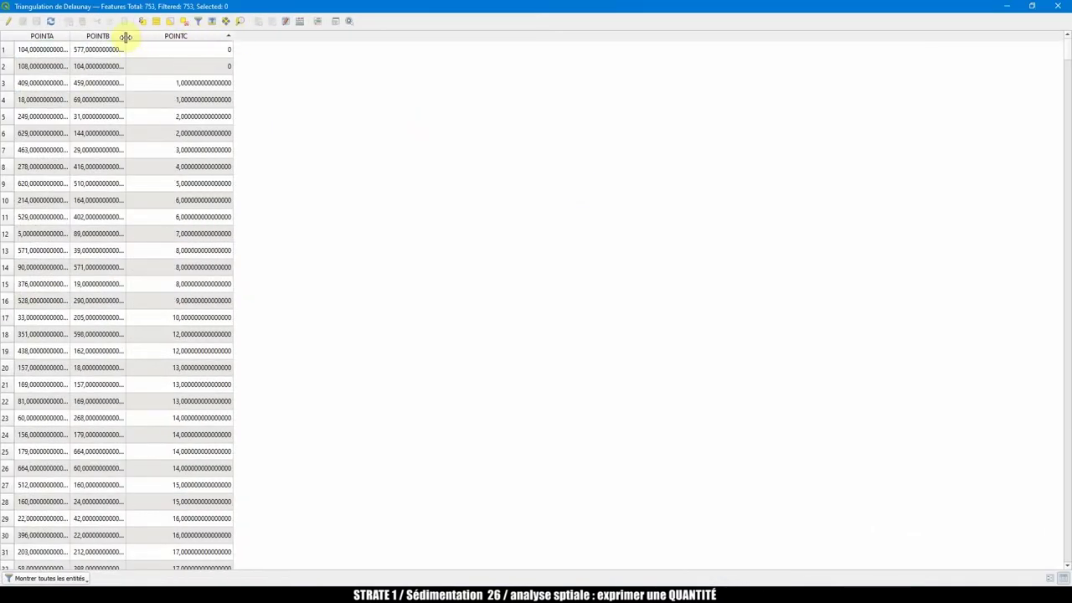
{"action": "left_click", "coordinate": [42, 37]}
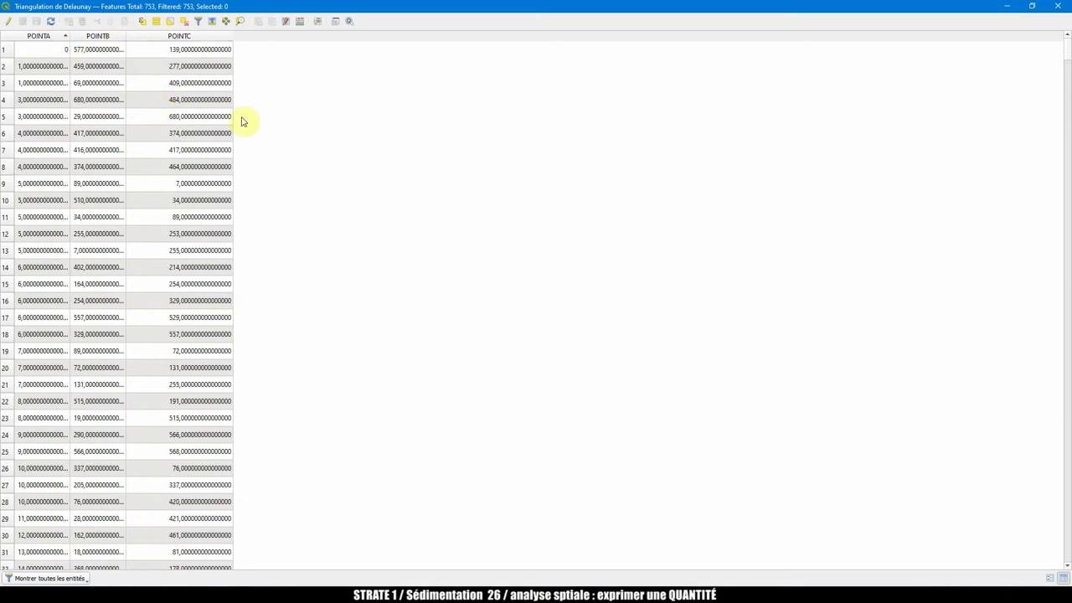
{"action": "left_click_drag", "start_coordinate": [233, 36], "coordinate": [201, 37]}
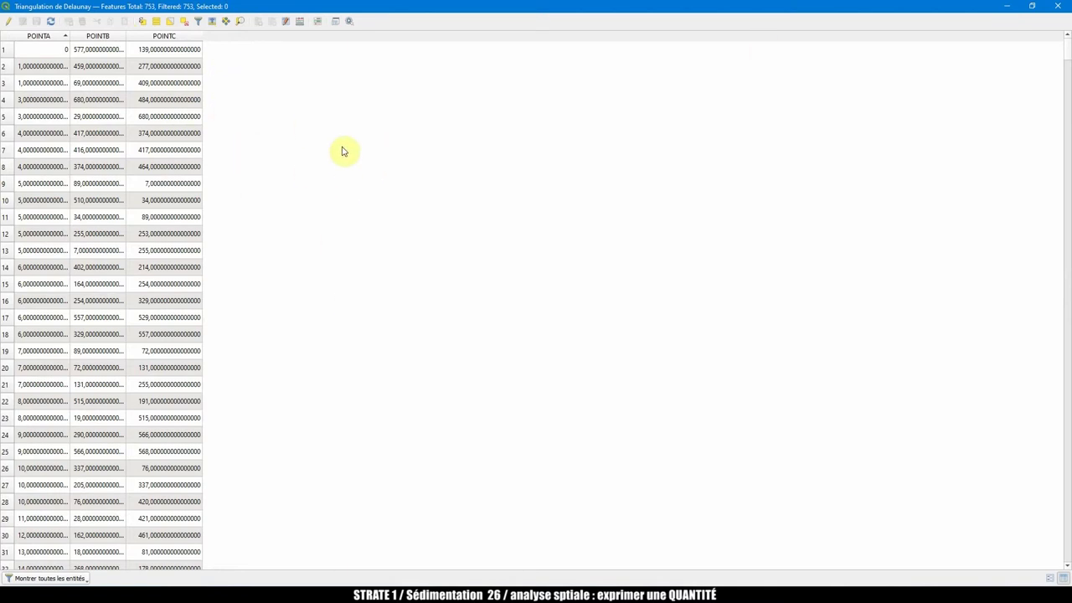
Create a new integer field named surface in the Delaunay layer, calculated with the expression $area.
{"action": "left_click", "coordinate": [299, 26]}
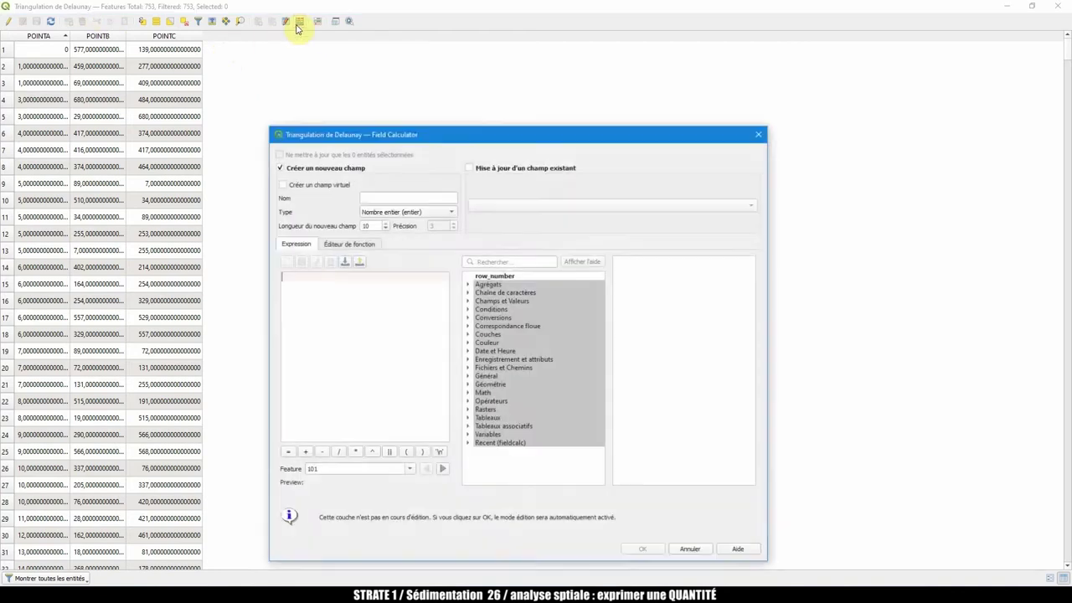
{"action": "left_click", "coordinate": [384, 195]}
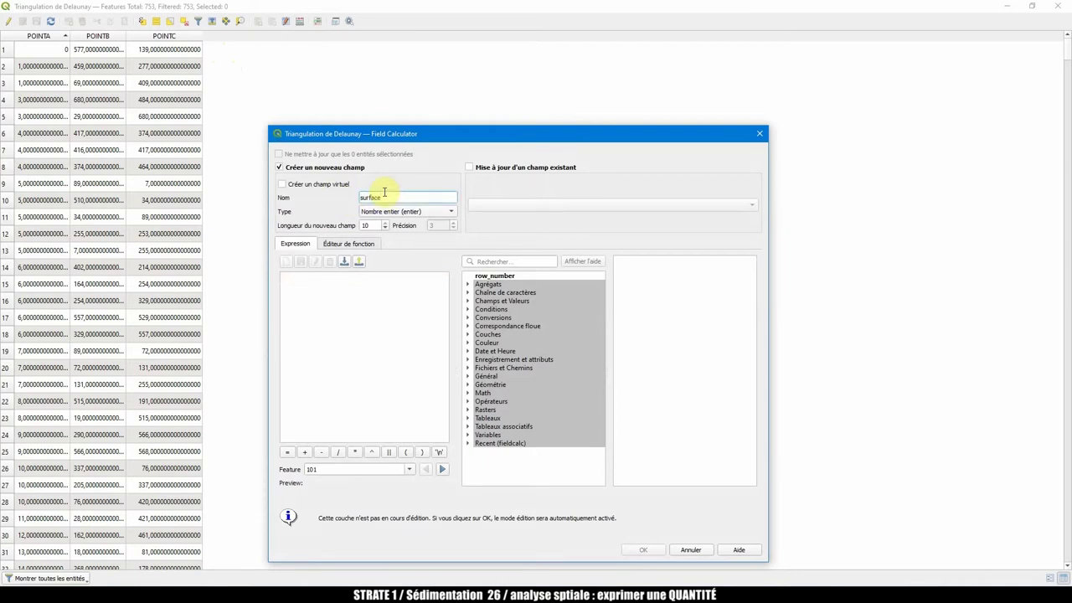
{"action": "left_click", "coordinate": [366, 288]}
{"action": "type", "text": "$area"}
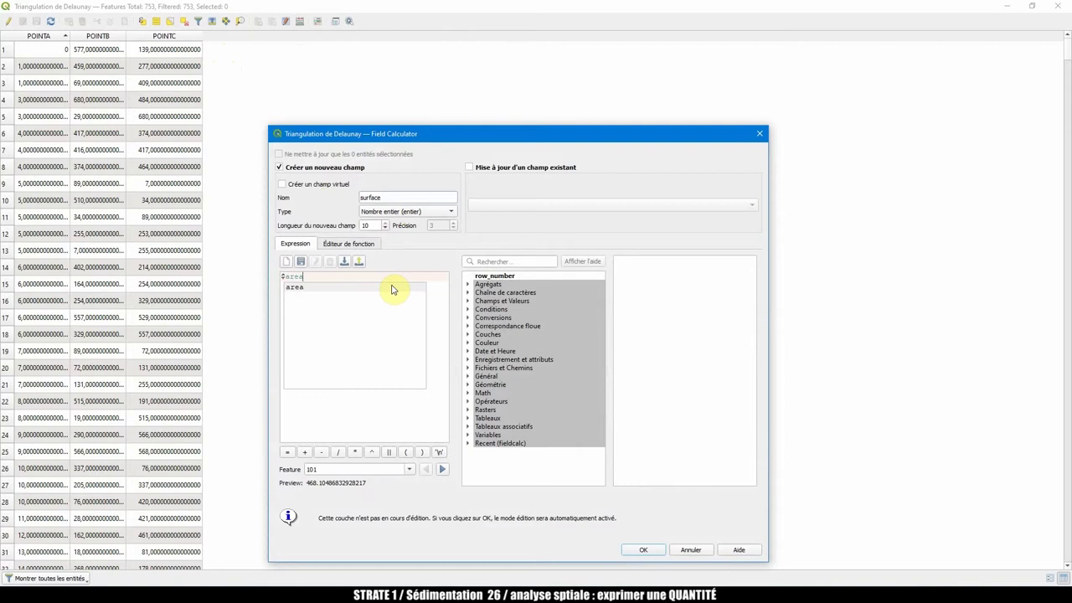
{"action": "left_click", "coordinate": [294, 289]}
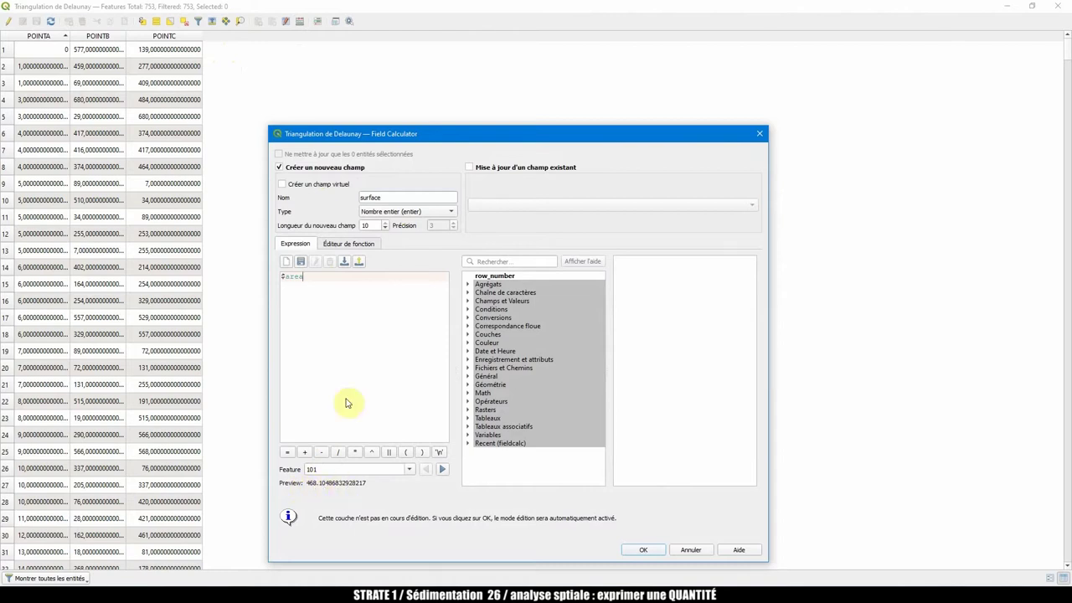
{"action": "left_click", "coordinate": [402, 215]}
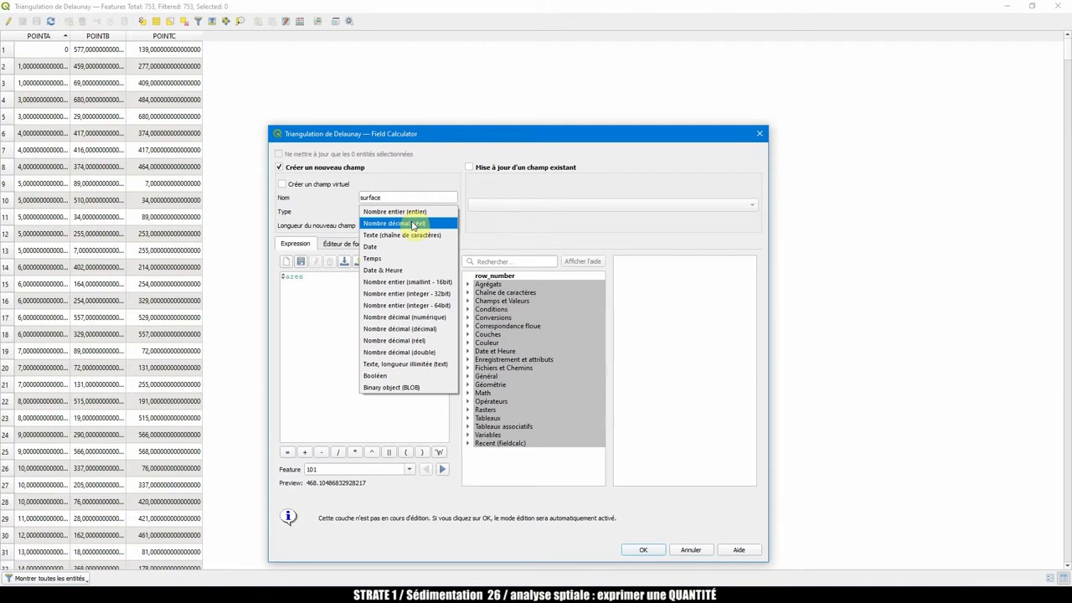
{"action": "left_click", "coordinate": [394, 213]}
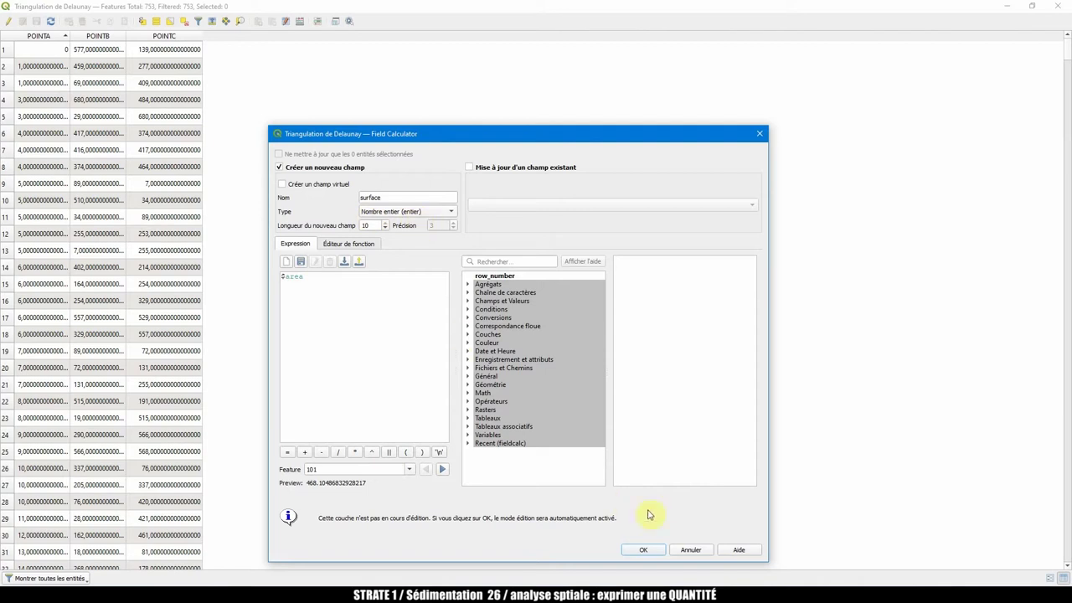
{"action": "left_click", "coordinate": [643, 551]}
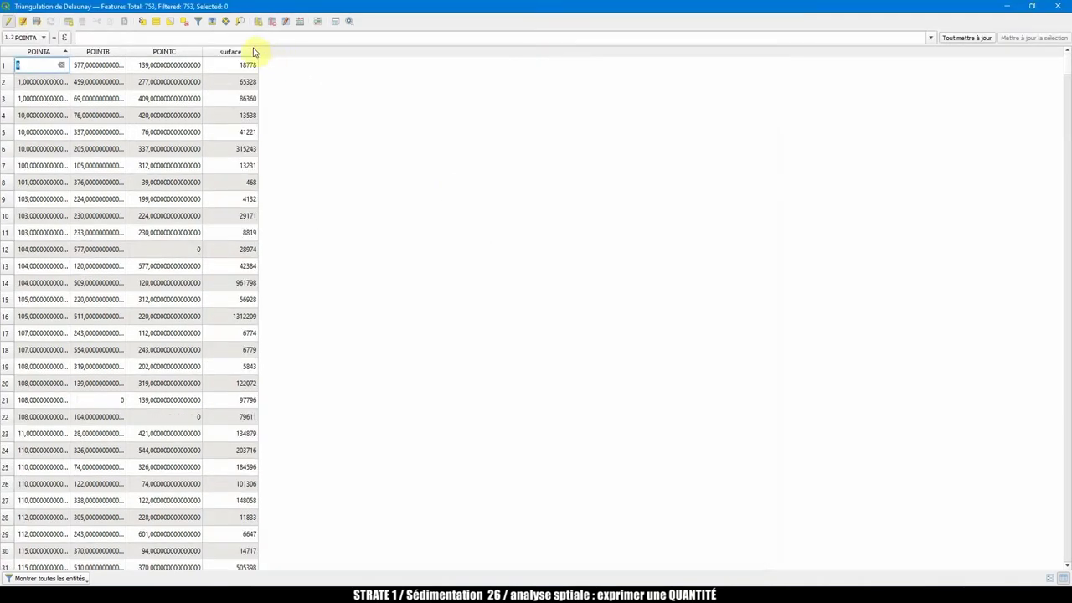
Sort the triangles by surface in ascending and descending order, end the layer's editing session and leave the attribute table.
{"action": "left_click", "coordinate": [234, 52]}
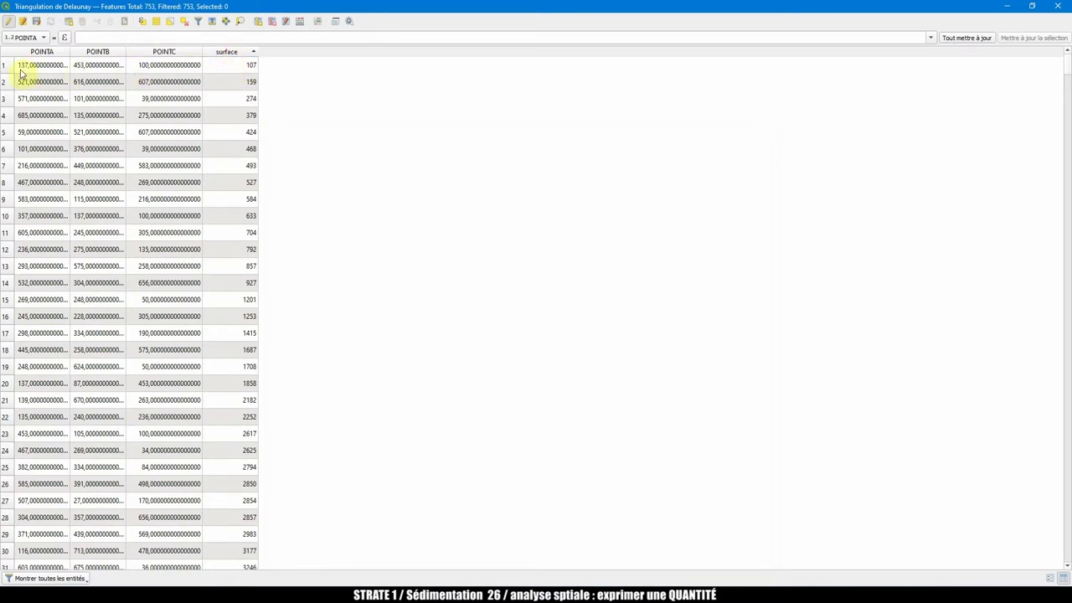
{"action": "left_click", "coordinate": [234, 54]}
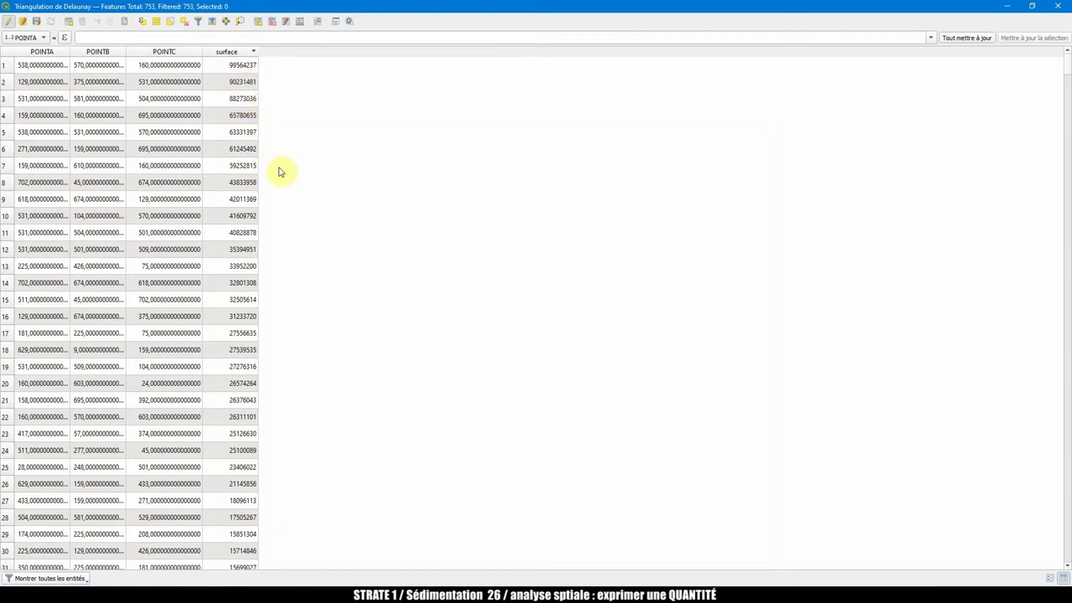
{"action": "left_click", "coordinate": [233, 54]}
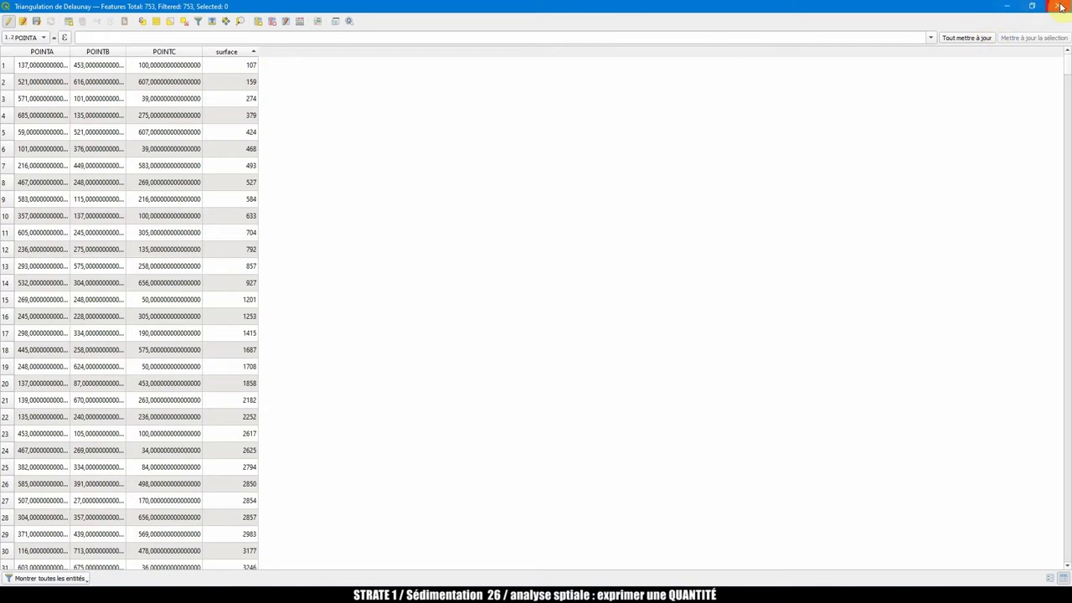
{"action": "left_click", "coordinate": [8, 20]}
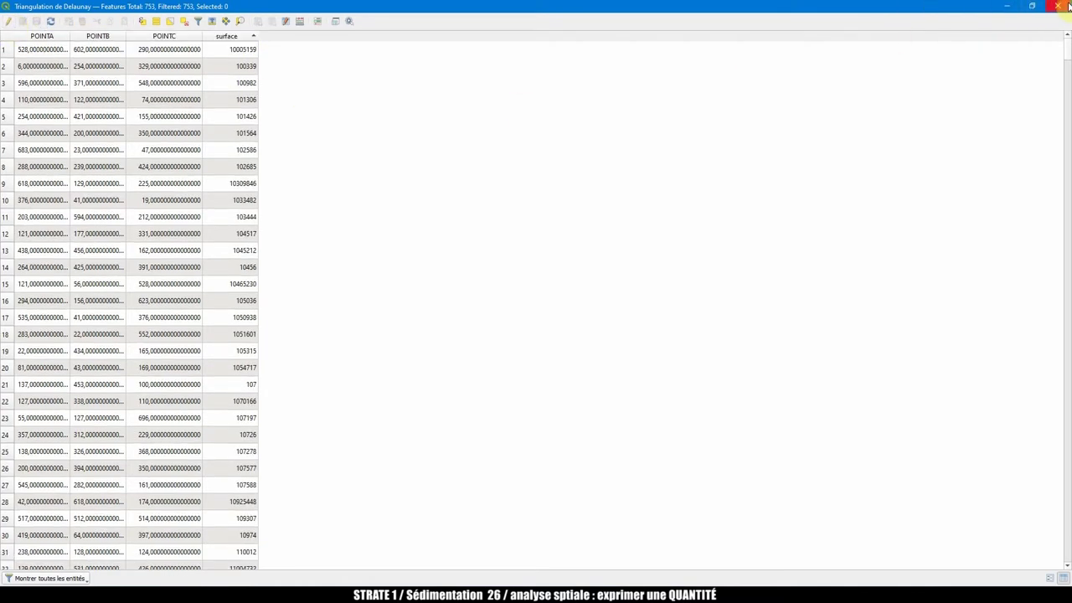
{"action": "left_click", "coordinate": [1006, 7]}
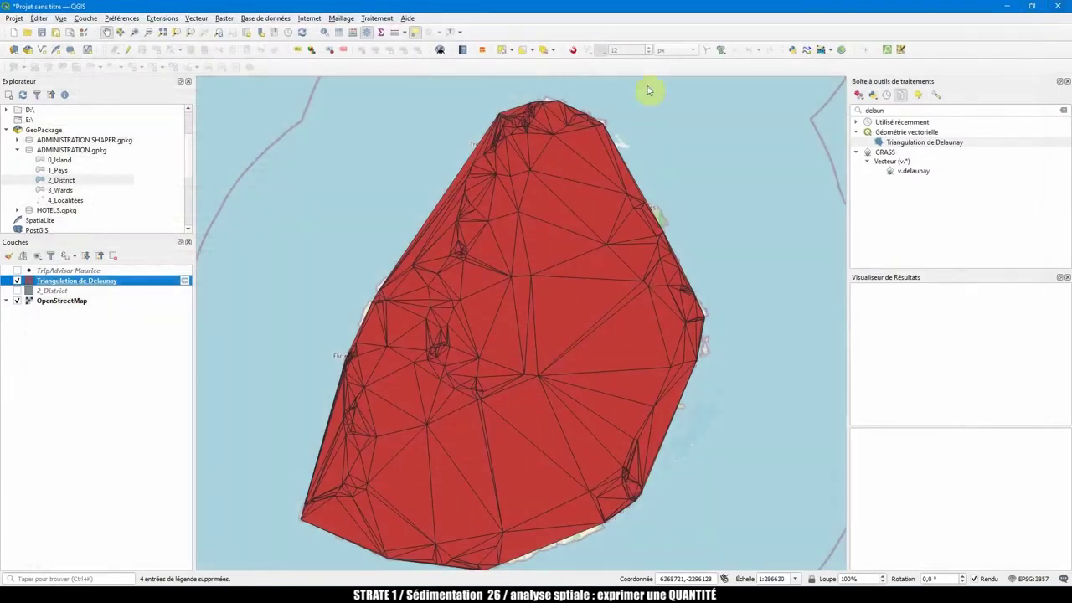
Set the Delaunay layer's symbology to Gradué using the surface field as its value.
{"action": "double_click", "coordinate": [32, 283]}
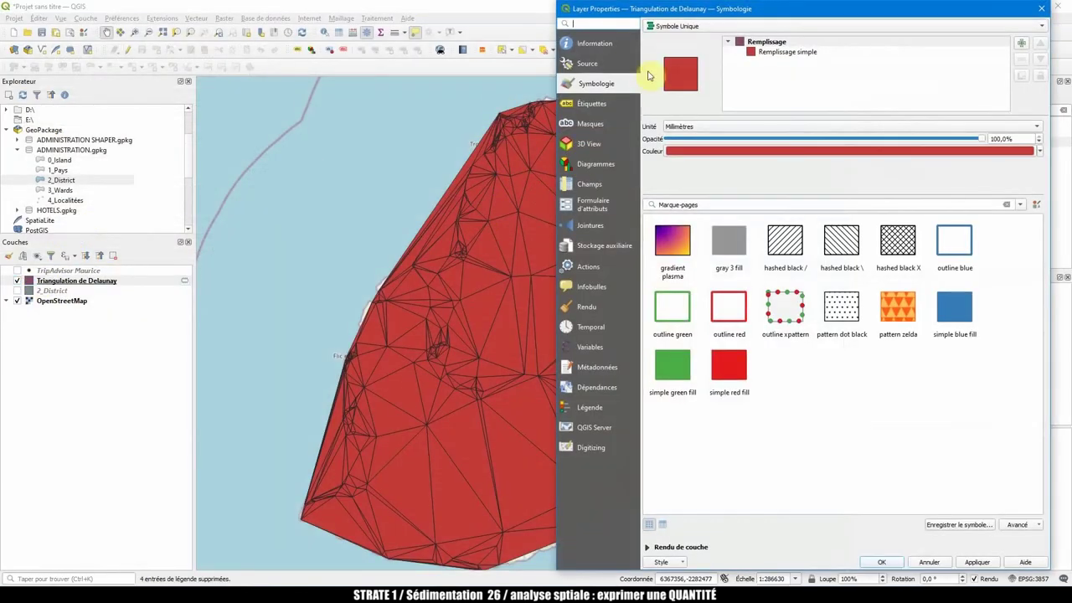
{"action": "left_click", "coordinate": [713, 26]}
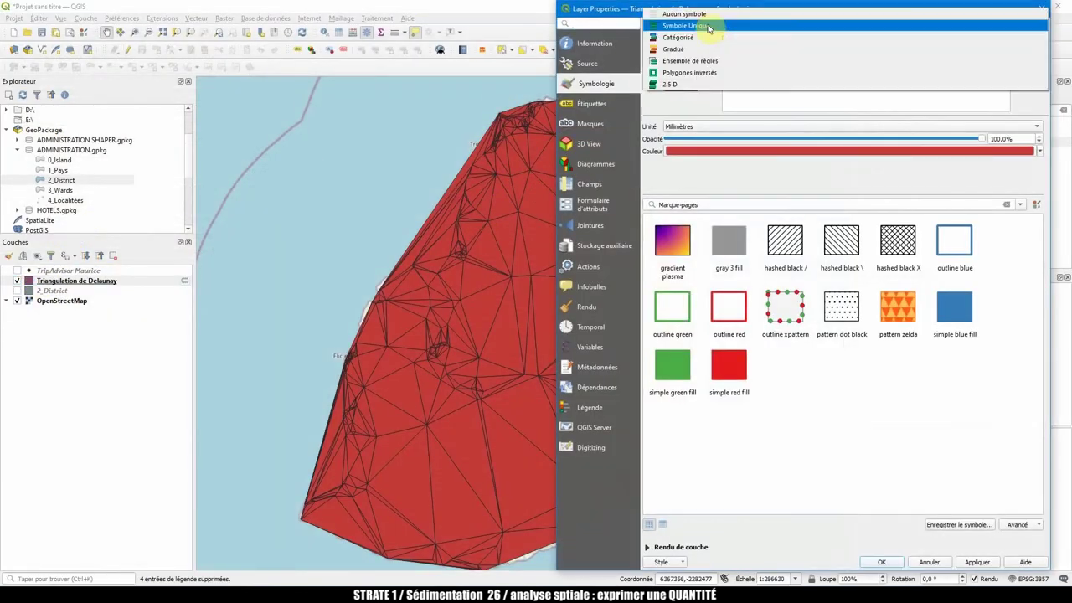
{"action": "left_click", "coordinate": [670, 50]}
{"action": "left_click", "coordinate": [1024, 42]}
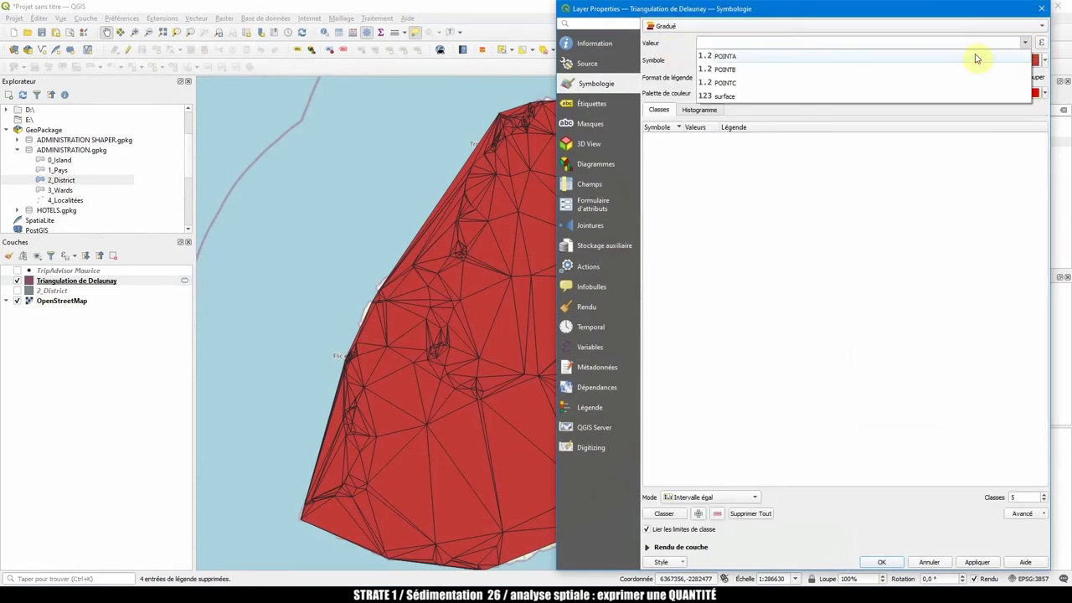
{"action": "left_click", "coordinate": [757, 98]}
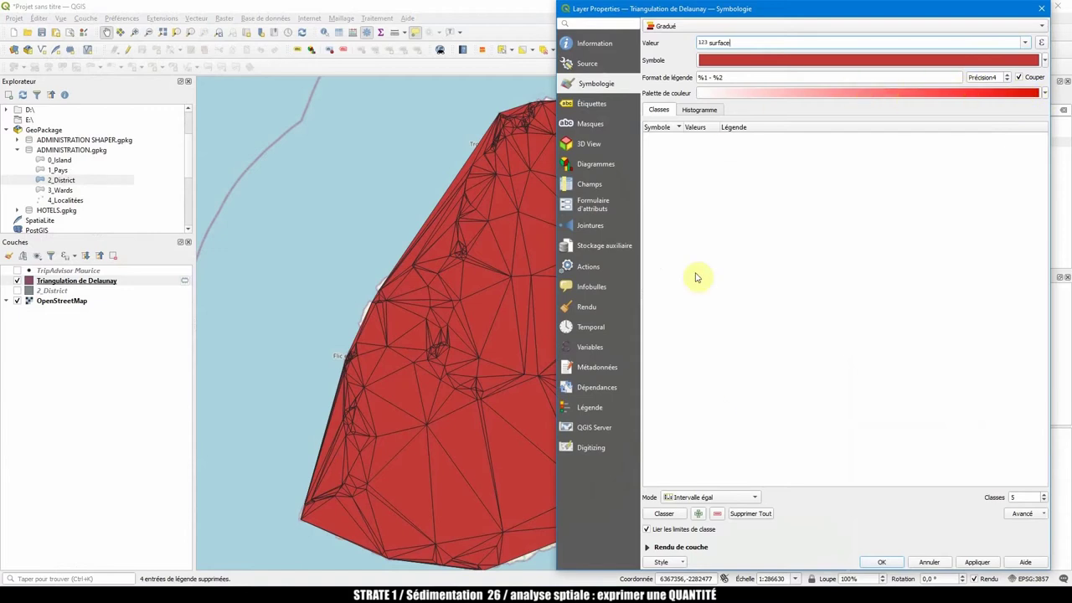
Classify the Delaunay layer's surface values into 15 classes with the Intervalle égal mode.
{"action": "double_click", "coordinate": [1013, 496]}
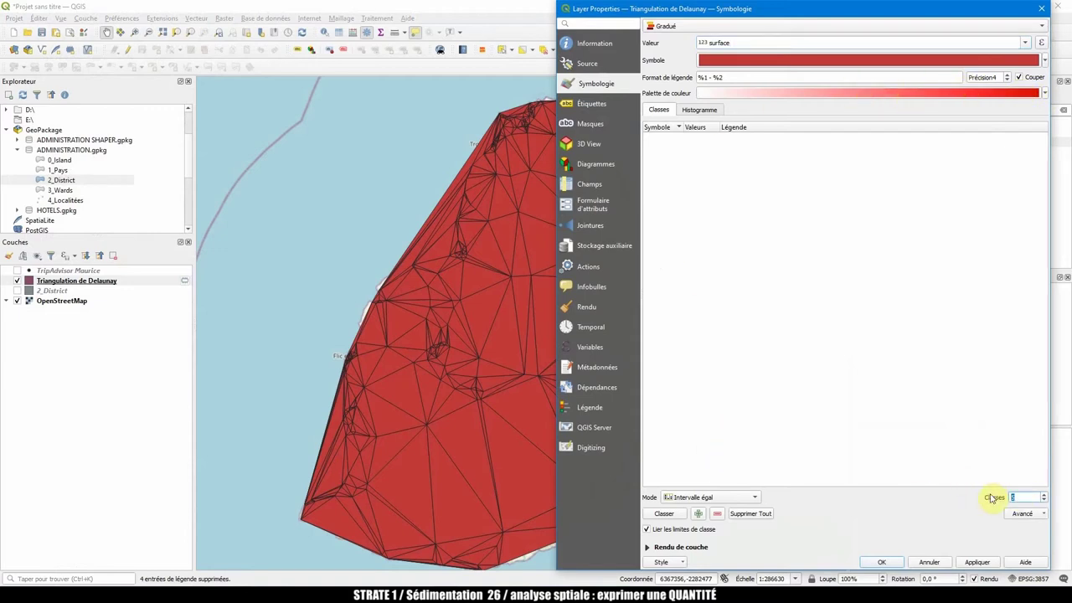
{"action": "type", "text": "15"}
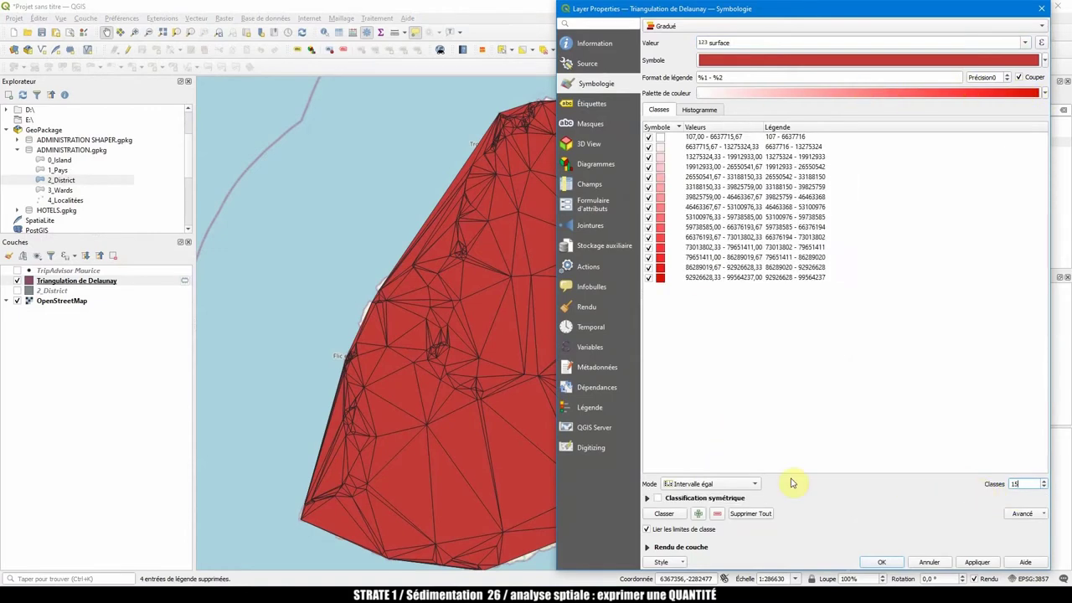
{"action": "left_click", "coordinate": [722, 488]}
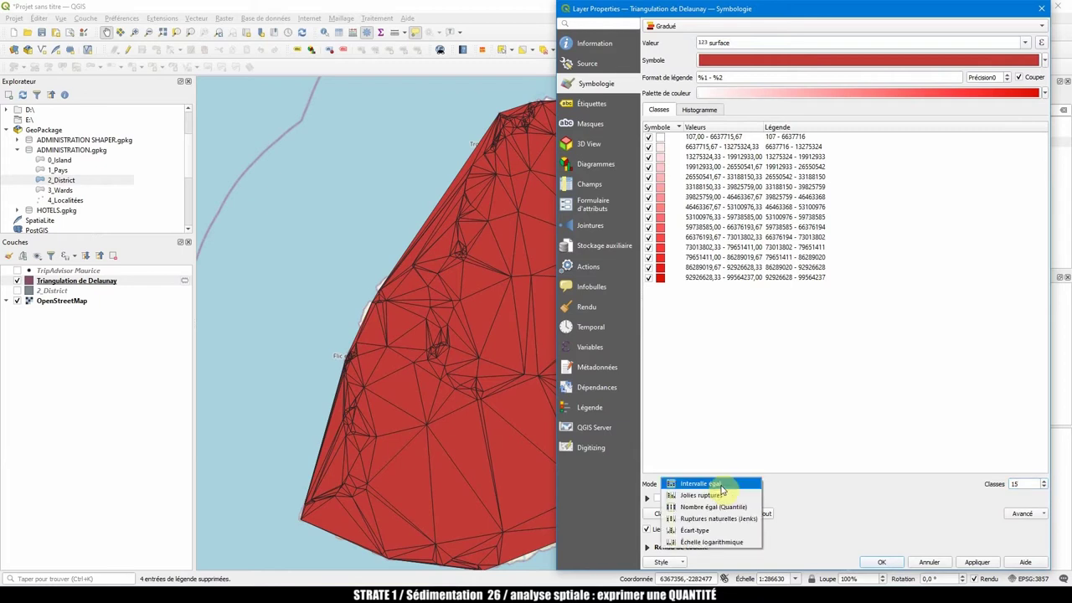
{"action": "left_click", "coordinate": [722, 485]}
{"action": "left_click", "coordinate": [674, 514]}
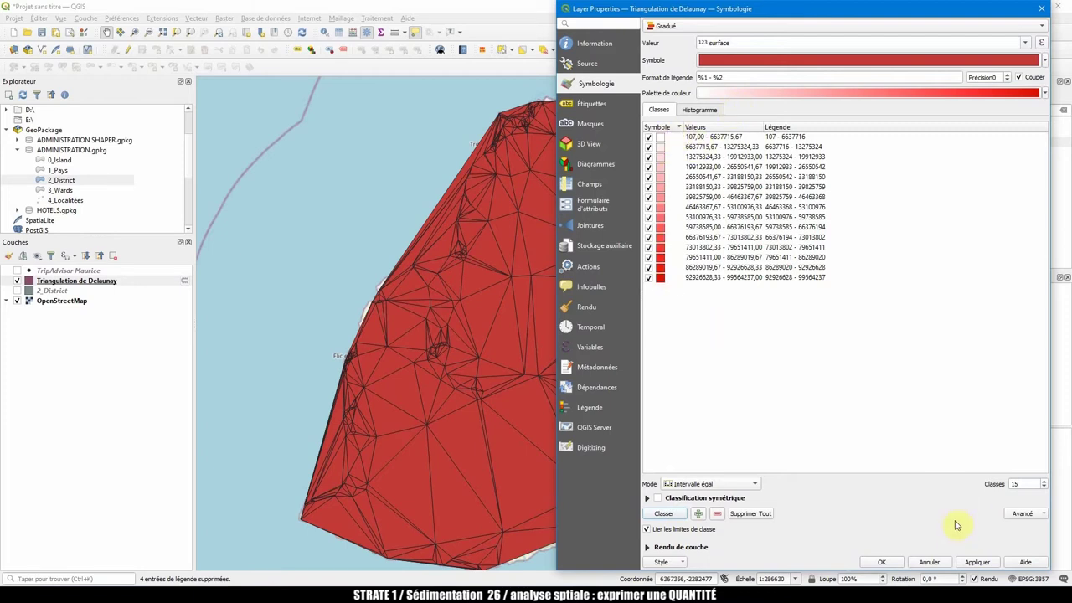
Apply the 15-class surface gradation to the Delaunay layer and leave its layer properties.
{"action": "left_click", "coordinate": [976, 562]}
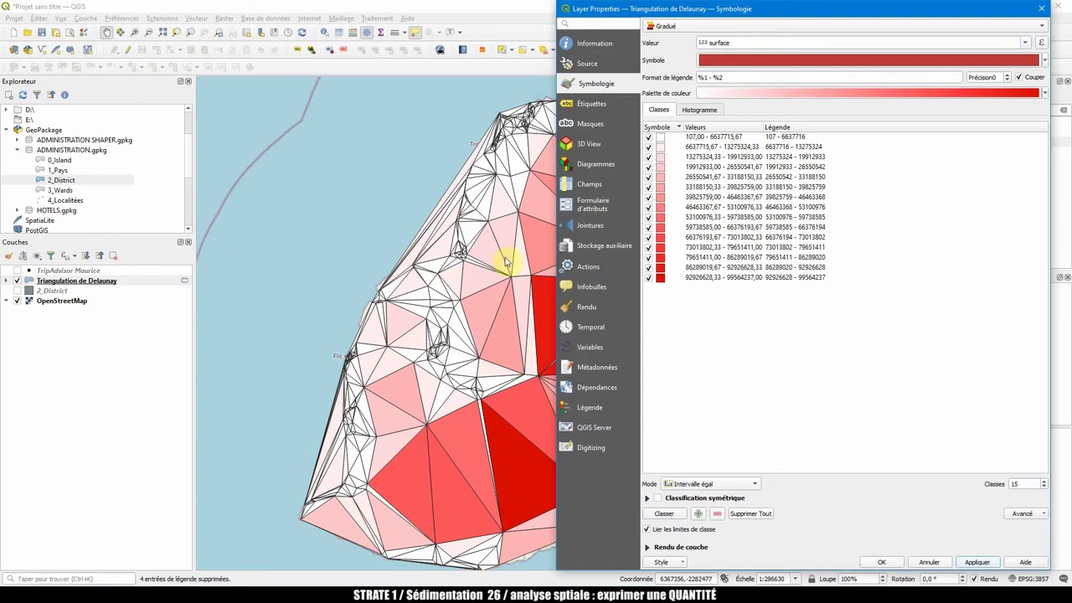
{"action": "left_click", "coordinate": [444, 11]}
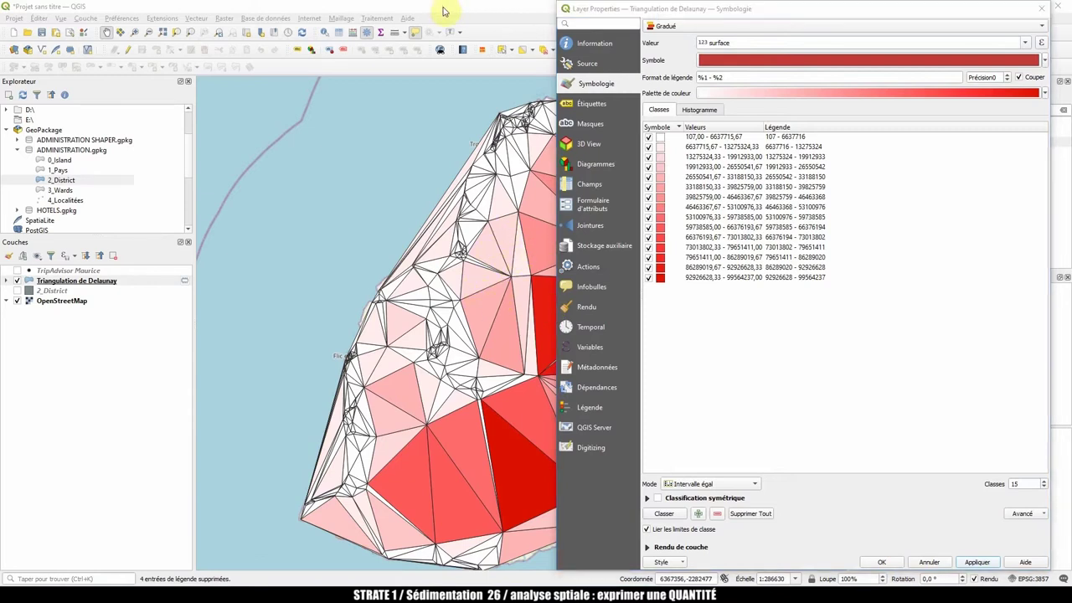
{"action": "left_click", "coordinate": [881, 562]}
{"action": "left_click_drag", "start_coordinate": [531, 277], "coordinate": [421, 256]}
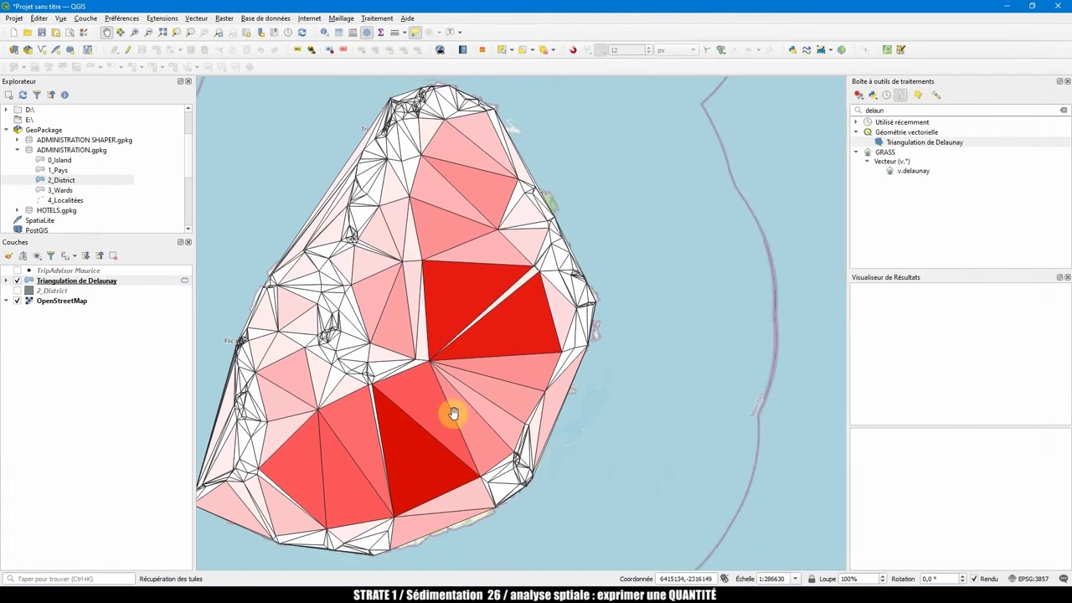
Invert the Delaunay layer's colour ramp so the smallest surfaces are red and the largest white, and apply it.
{"action": "left_click", "coordinate": [59, 282]}
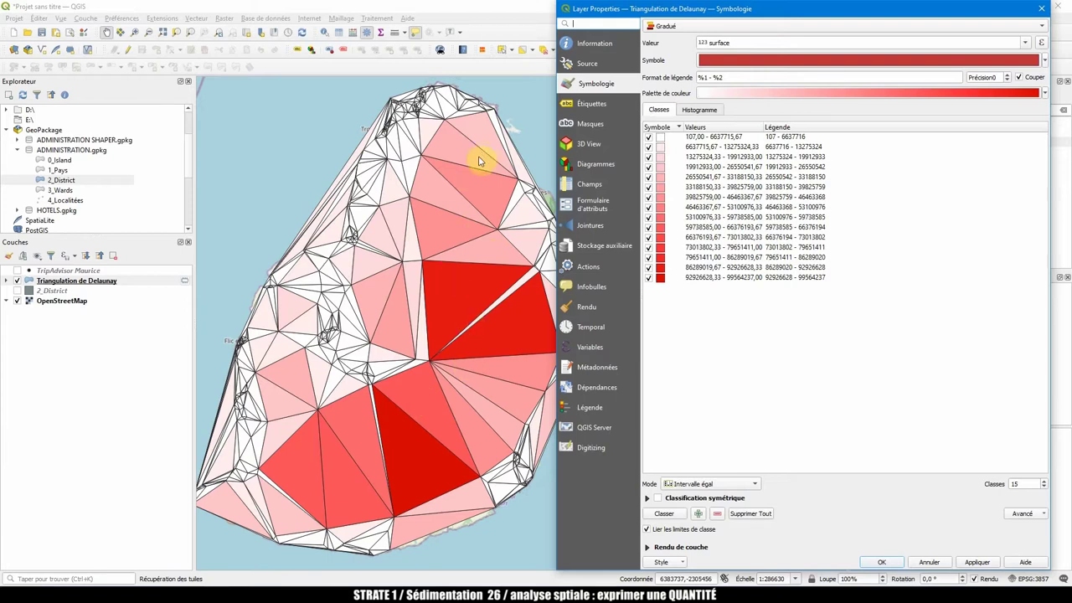
{"action": "left_click", "coordinate": [787, 95]}
{"action": "left_click", "coordinate": [775, 105]}
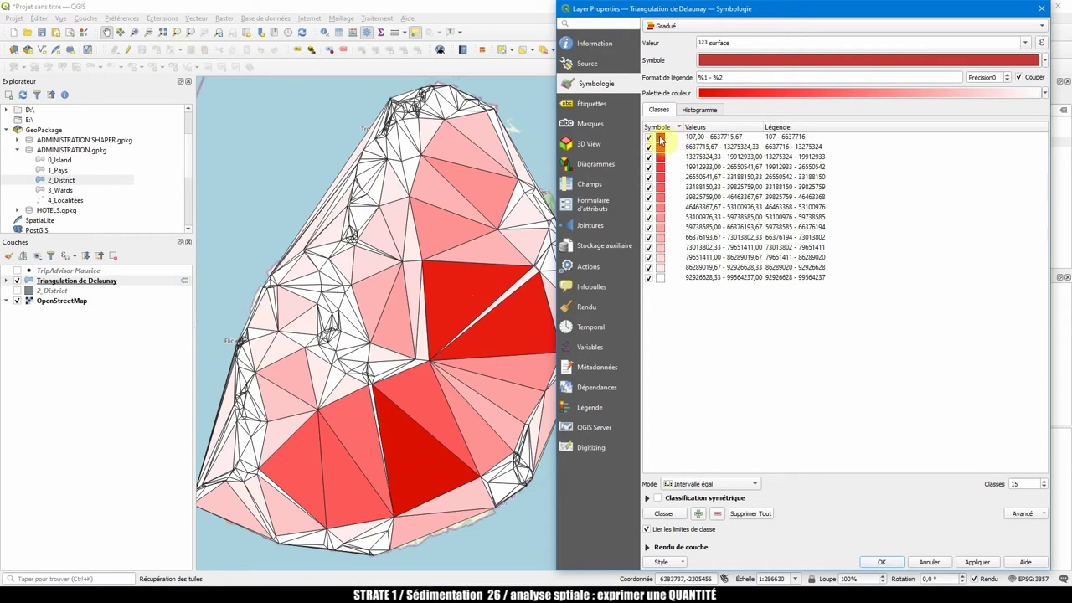
{"action": "left_click", "coordinate": [976, 562]}
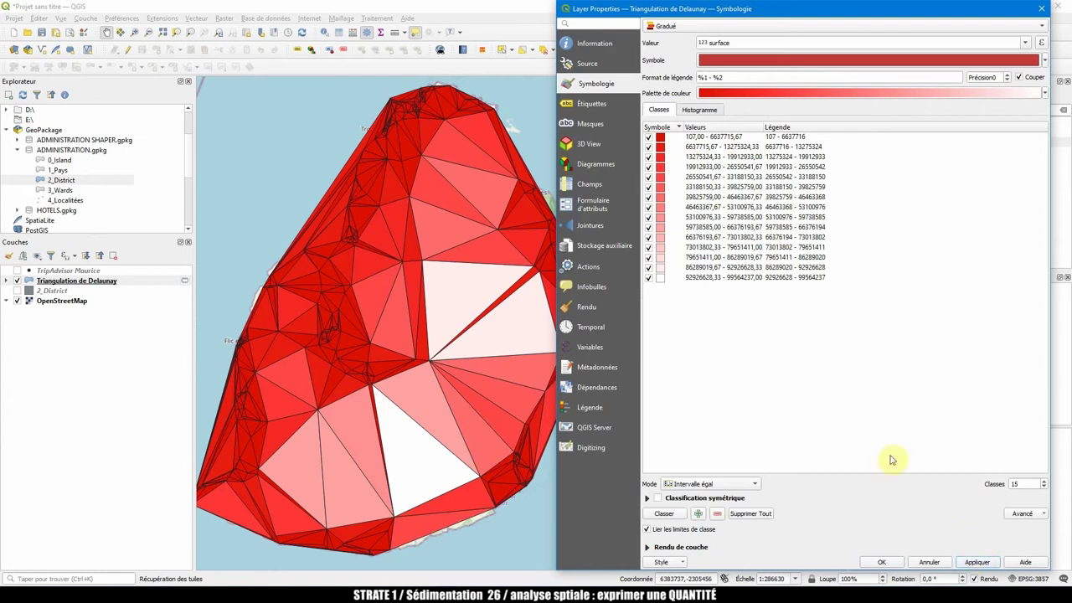
Reclassify the surface values with the Nombre égal (Quantile) mode and apply the new classes to the map.
{"action": "left_click", "coordinate": [695, 484]}
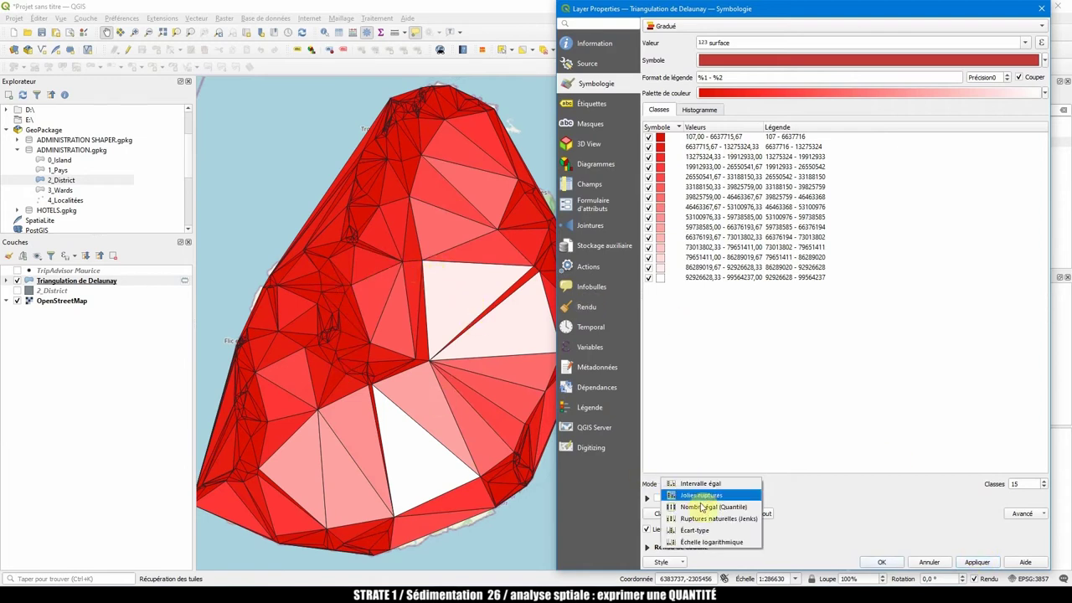
{"action": "left_click", "coordinate": [702, 508]}
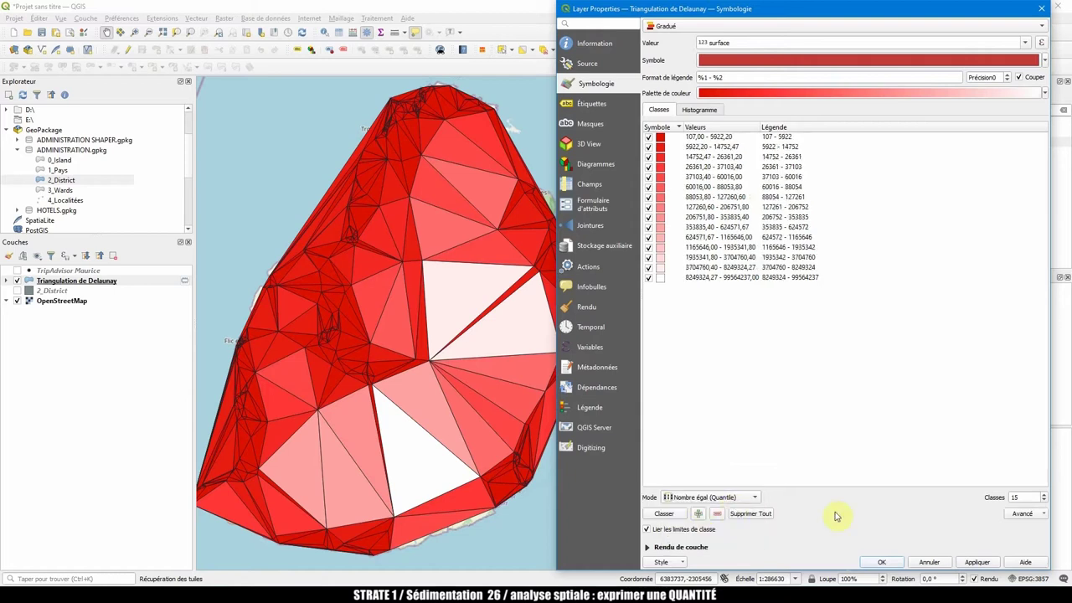
{"action": "left_click", "coordinate": [976, 562]}
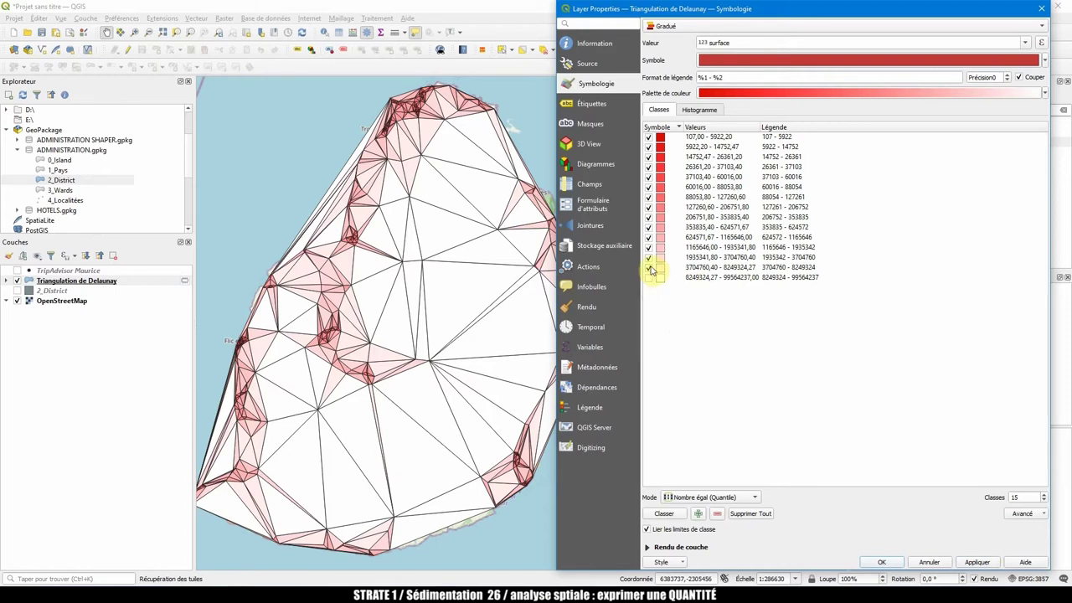
Hide the two largest surface classes, 3704760 - 8249324 and 8249324 - 99564237, and confirm the Delaunay layer's symbology.
{"action": "left_click", "coordinate": [649, 268]}
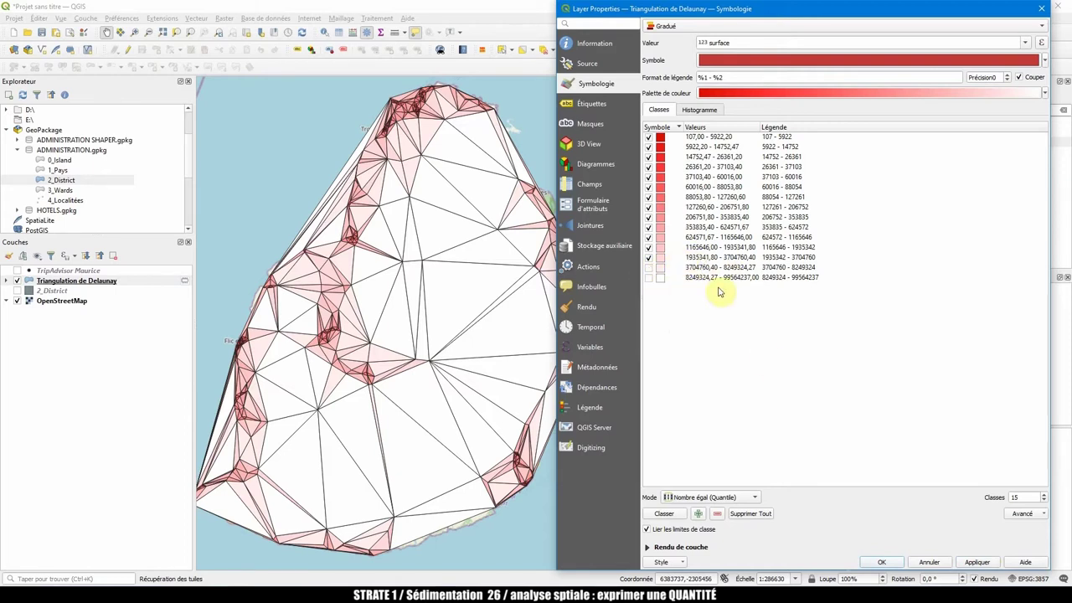
{"action": "left_click", "coordinate": [977, 563]}
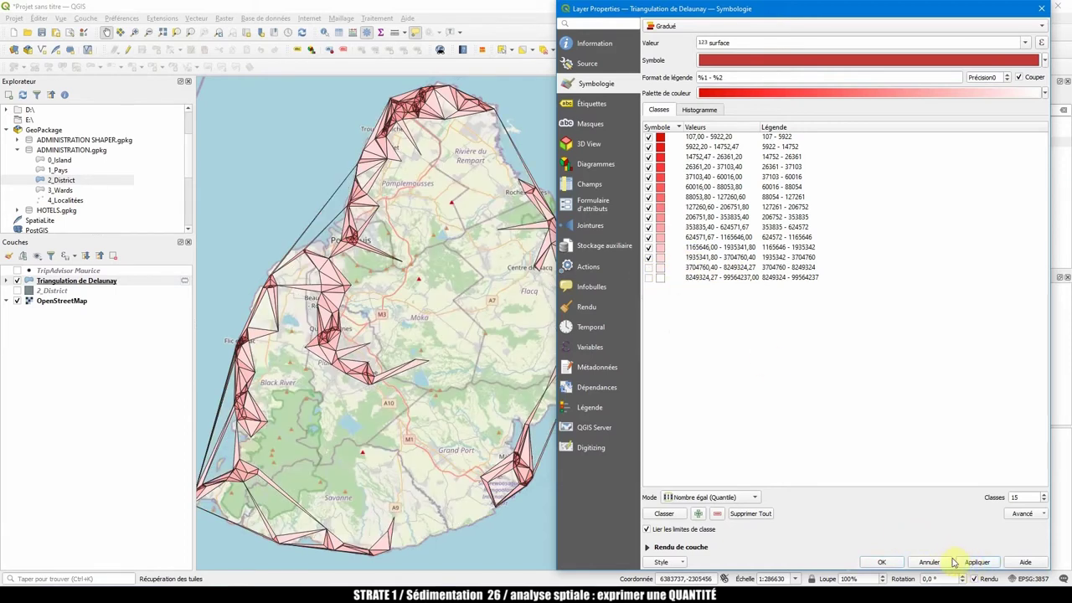
{"action": "left_click", "coordinate": [890, 563]}
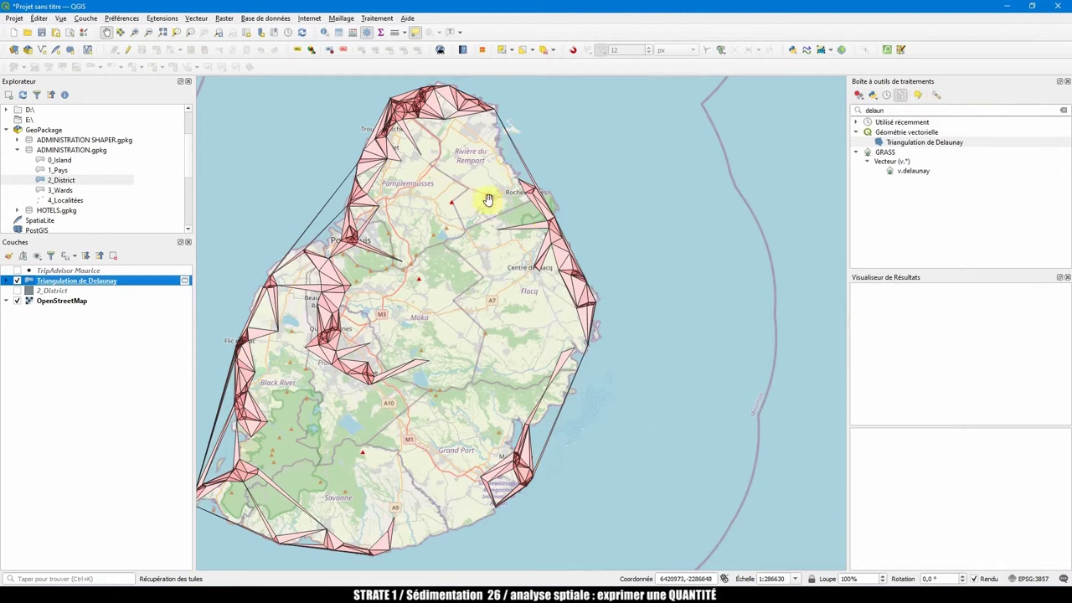
Examine where the remaining small triangles concentrate along the coasts and around Quatre Bornes.
{"action": "left_click_drag", "start_coordinate": [347, 203], "coordinate": [386, 204]}
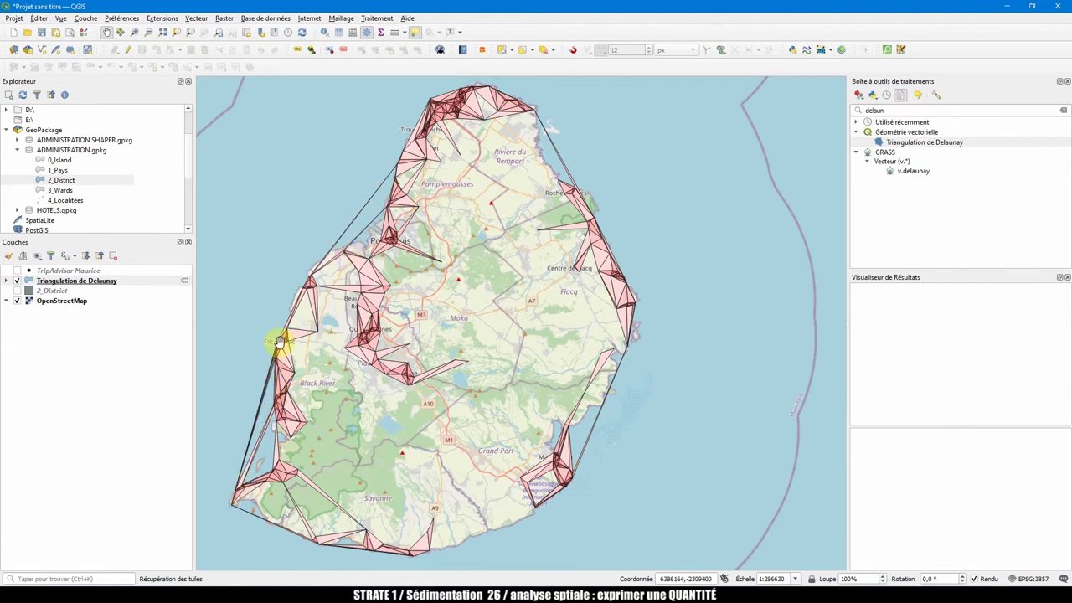
{"action": "left_click_drag", "start_coordinate": [277, 352], "coordinate": [350, 341]}
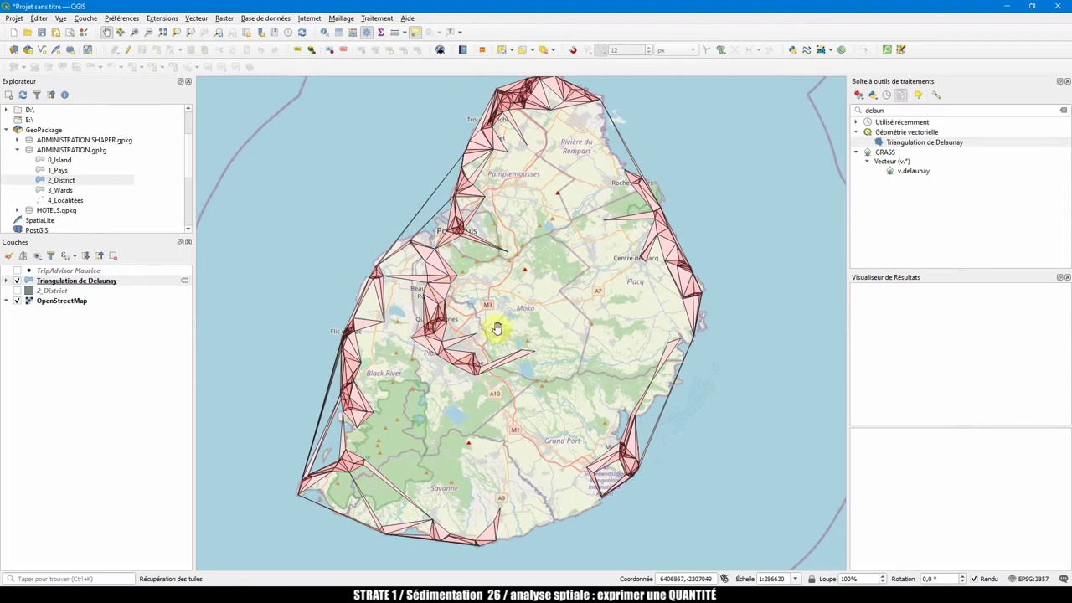
{"action": "scroll", "coordinate": [438, 315], "scroll_direction": "up", "scroll_amount": 1}
{"action": "scroll", "coordinate": [452, 322], "scroll_direction": "up", "scroll_amount": 1}
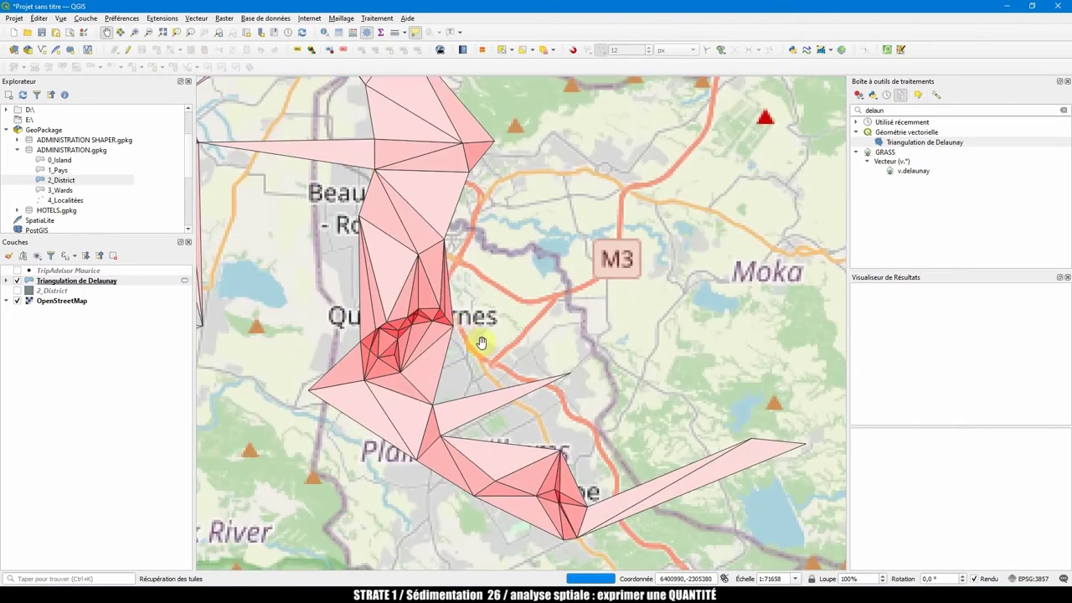
{"action": "left_click_drag", "start_coordinate": [481, 342], "coordinate": [458, 315]}
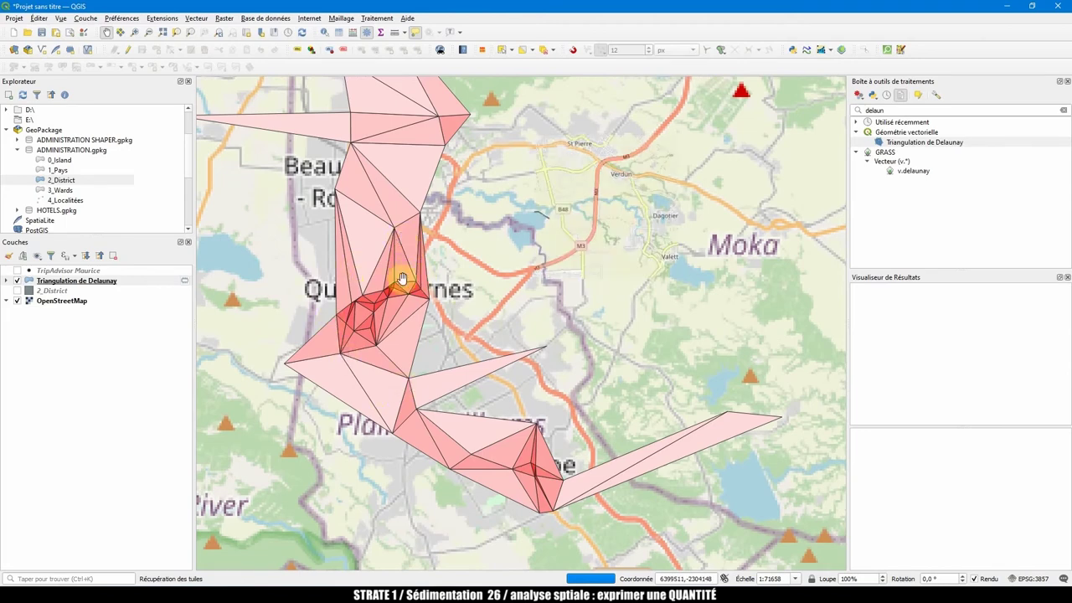
{"action": "left_click_drag", "start_coordinate": [436, 354], "coordinate": [455, 357]}
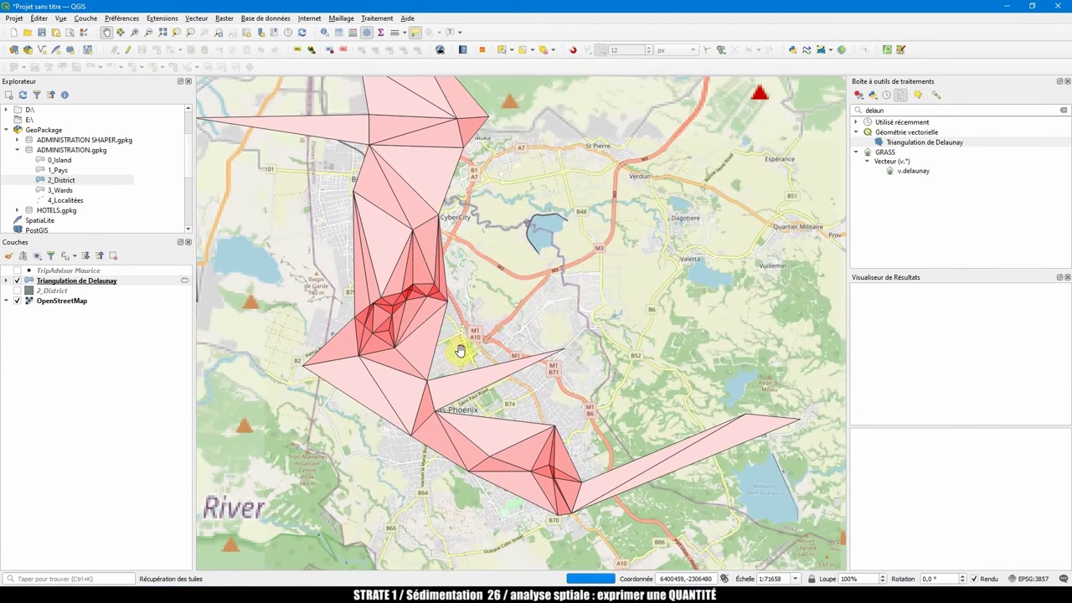
{"action": "scroll", "coordinate": [459, 351], "scroll_direction": "down", "scroll_amount": 2}
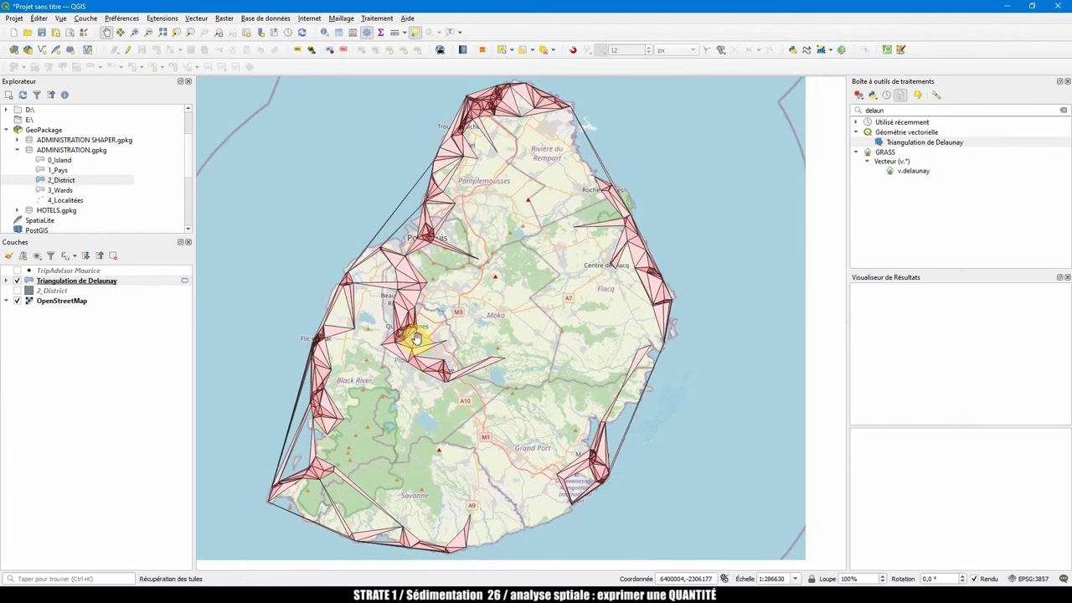
{"action": "left_click_drag", "start_coordinate": [459, 387], "coordinate": [419, 388]}
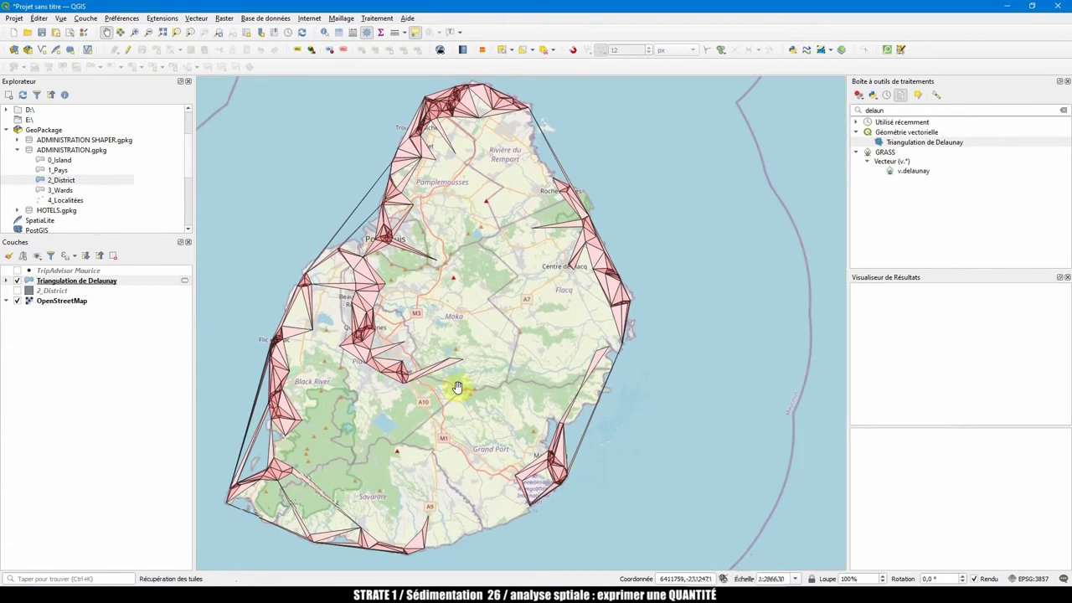
Display the TripAdvisor Maurice hotel points over the triangles and inspect them along the west coast.
{"action": "left_click", "coordinate": [18, 271]}
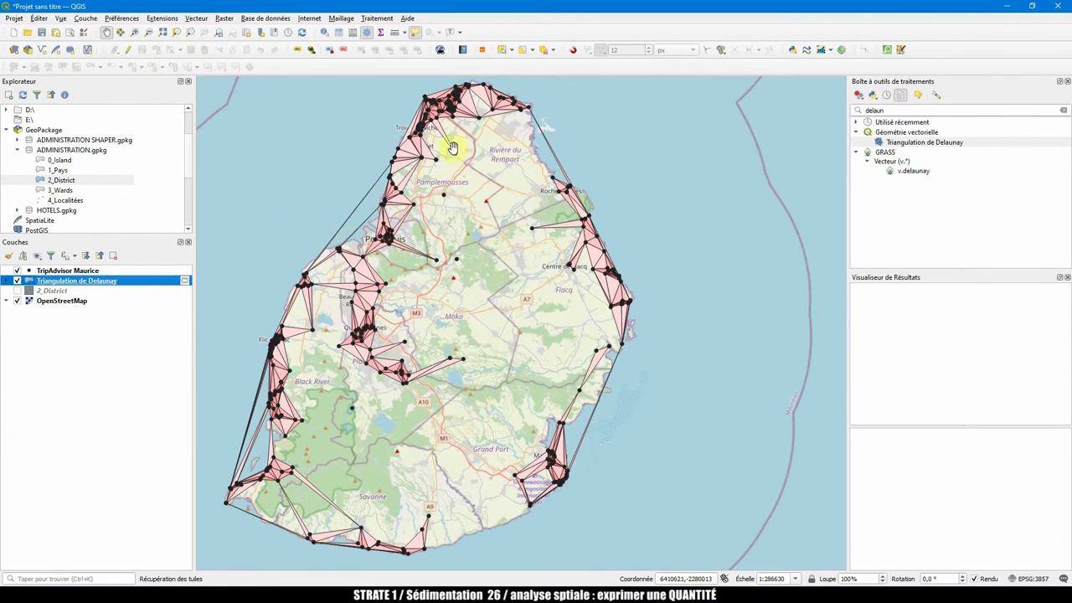
{"action": "scroll", "coordinate": [347, 318], "scroll_direction": "up", "scroll_amount": 2}
{"action": "left_click_drag", "start_coordinate": [342, 325], "coordinate": [479, 278]}
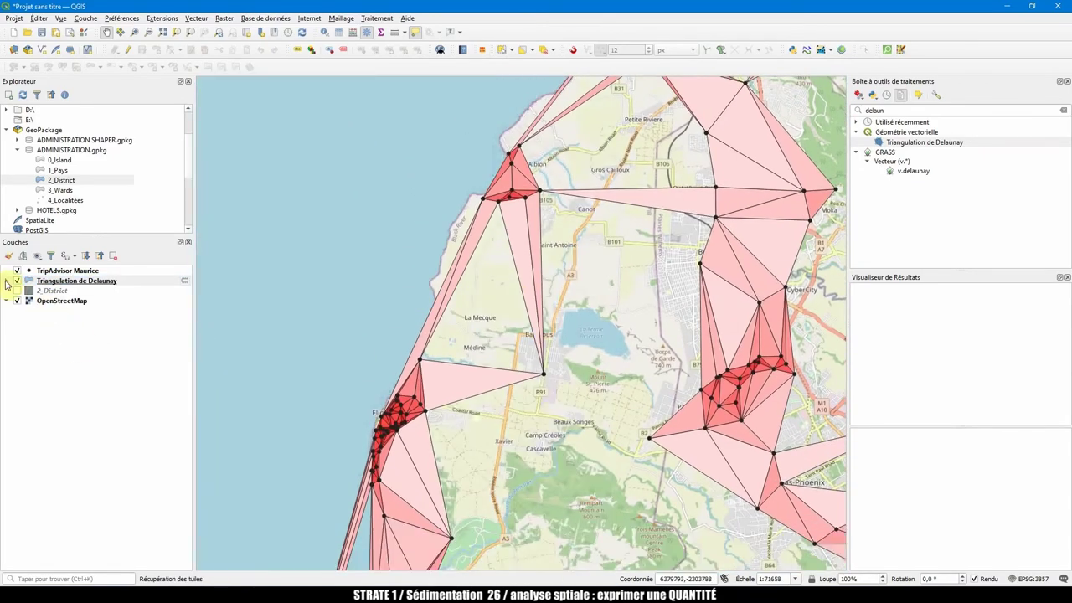
Show the hidden surface classes of the Delaunay layer again from its legend and review the whole island.
{"action": "left_click", "coordinate": [6, 282]}
{"action": "left_click", "coordinate": [29, 447]}
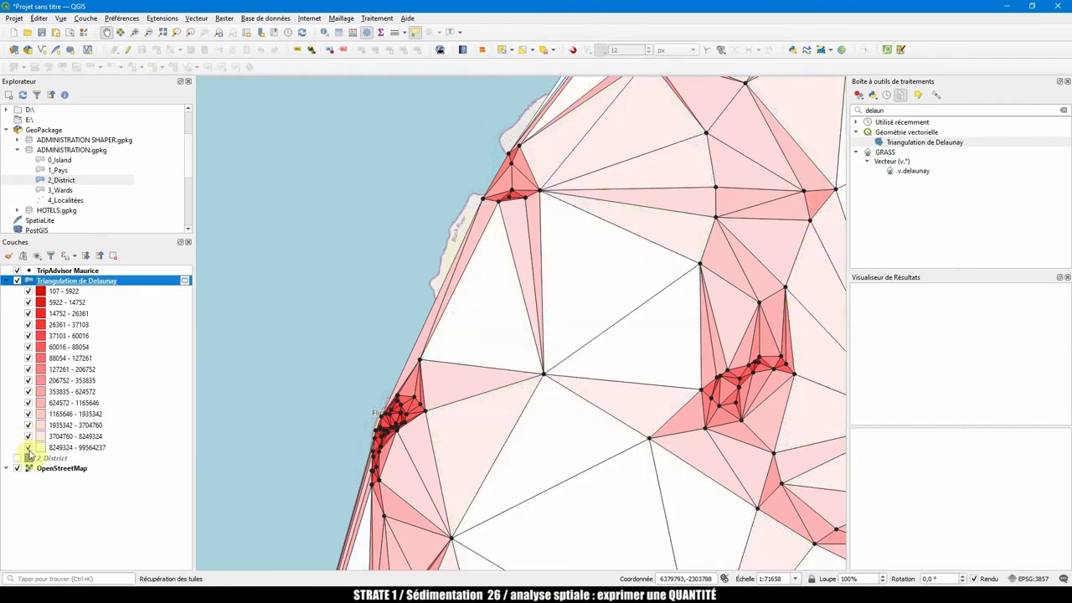
{"action": "left_click_drag", "start_coordinate": [466, 355], "coordinate": [469, 301]}
{"action": "scroll", "coordinate": [433, 333], "scroll_direction": "down", "scroll_amount": 1}
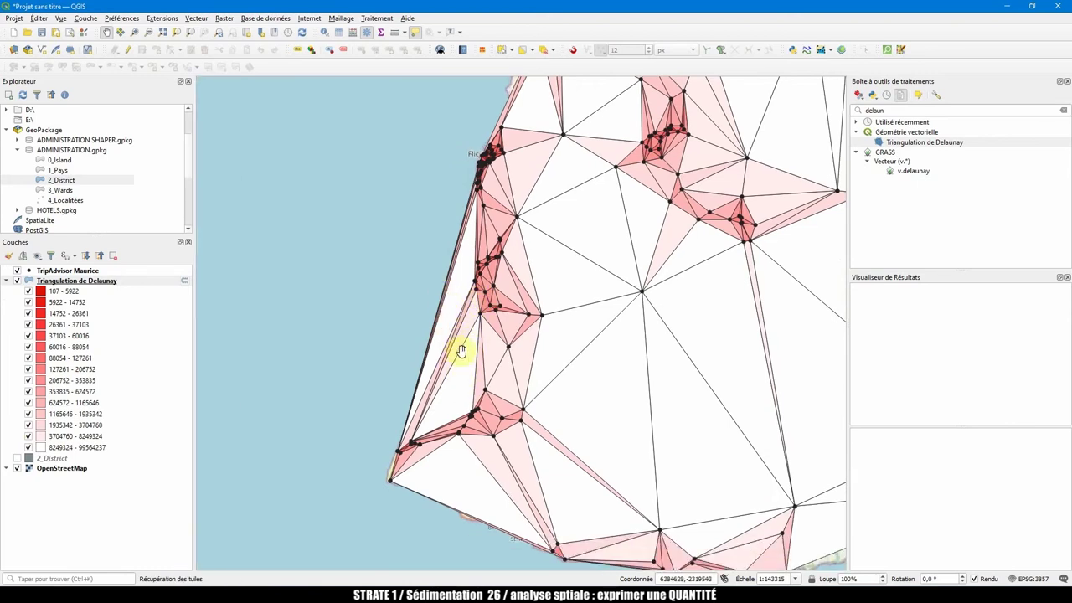
{"action": "scroll", "coordinate": [523, 431], "scroll_direction": "down", "scroll_amount": 1}
{"action": "left_click_drag", "start_coordinate": [578, 387], "coordinate": [472, 383]}
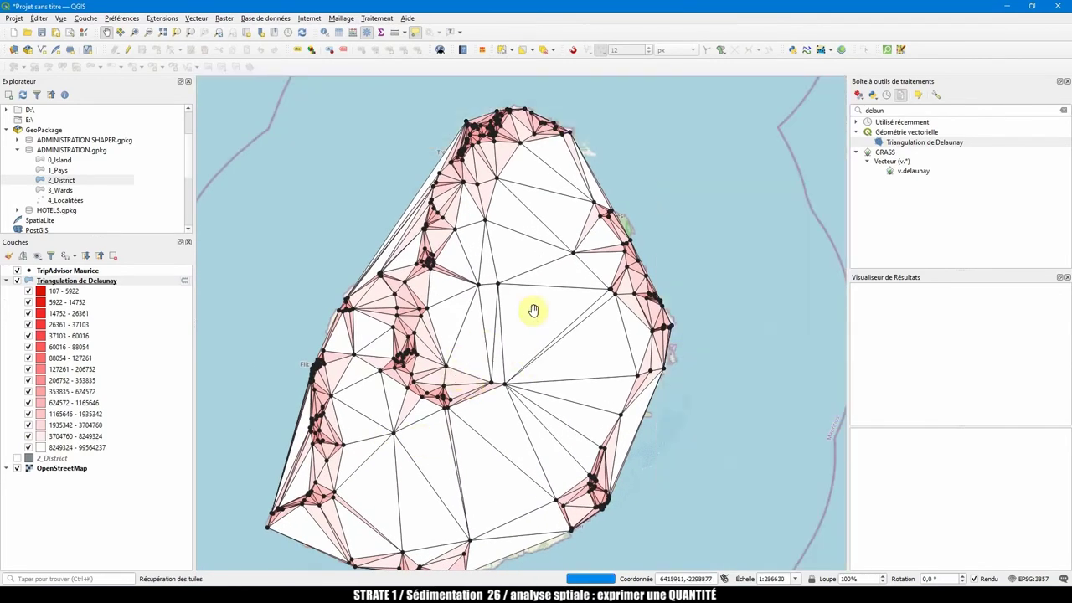
{"action": "left_click_drag", "start_coordinate": [533, 310], "coordinate": [513, 286]}
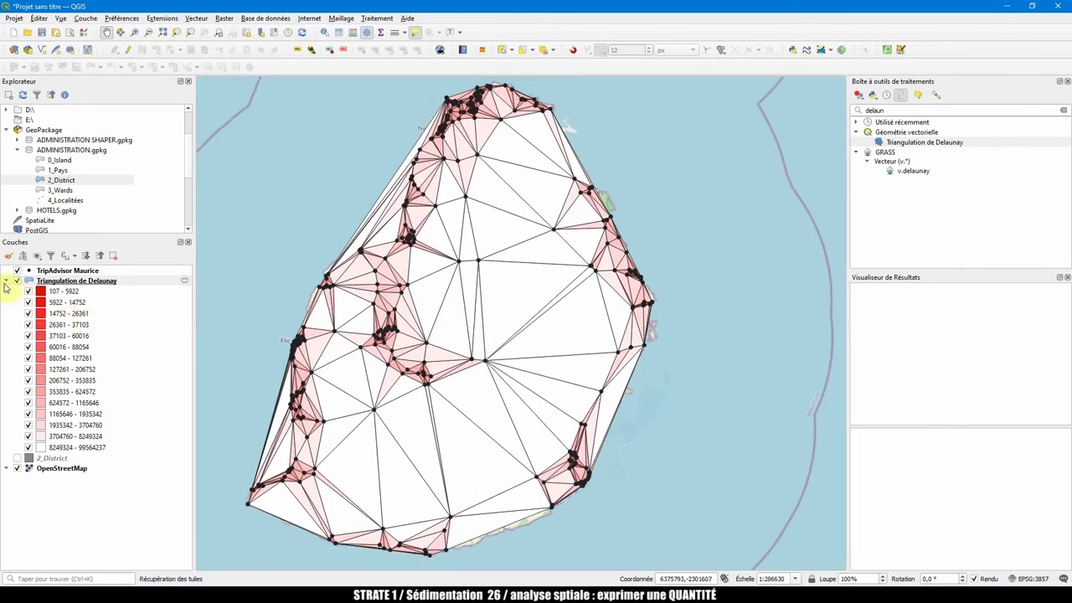
Collapse the Delaunay layer's legend and remove the layer from the project.
{"action": "left_click", "coordinate": [7, 281]}
{"action": "left_click", "coordinate": [65, 281]}
{"action": "right_click", "coordinate": [64, 285]}
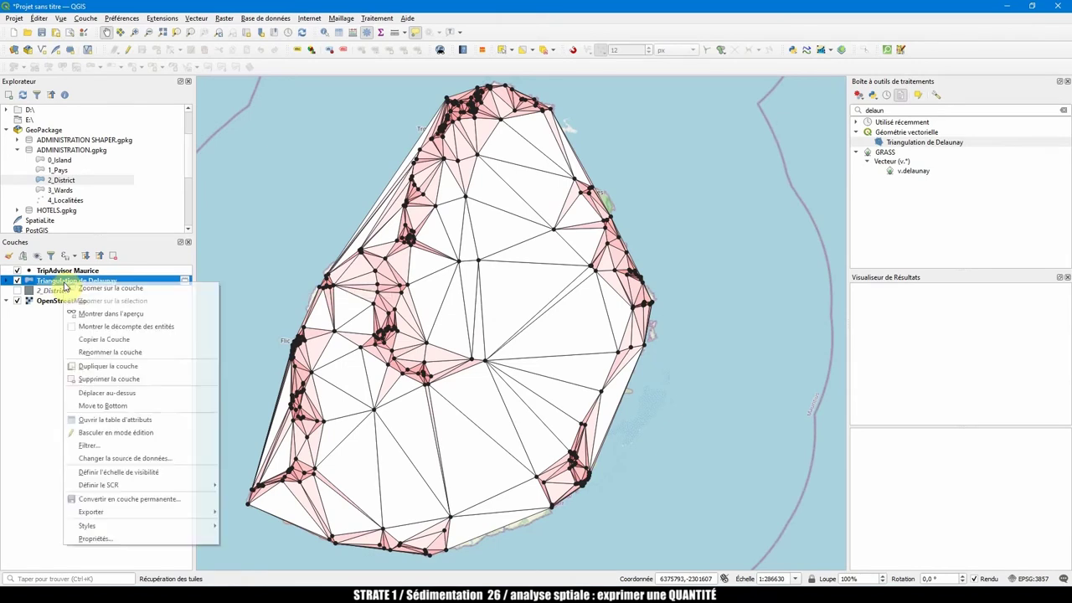
{"action": "left_click", "coordinate": [88, 371]}
{"action": "left_click", "coordinate": [522, 311]}
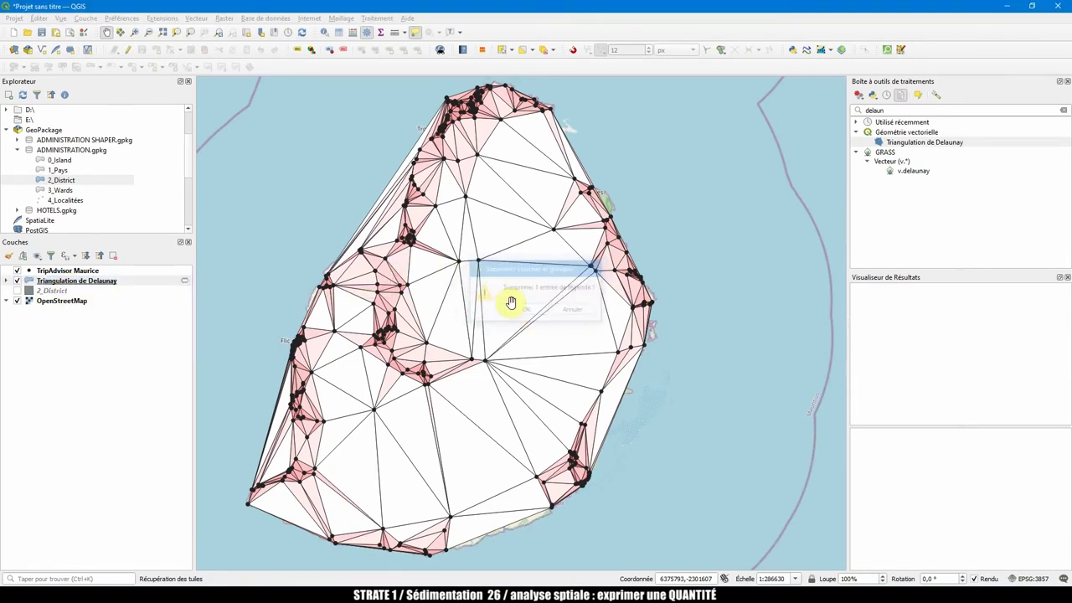
Search the processing algorithms for "voro" and open the Polygones de Voronoï tool.
{"action": "left_click", "coordinate": [913, 144]}
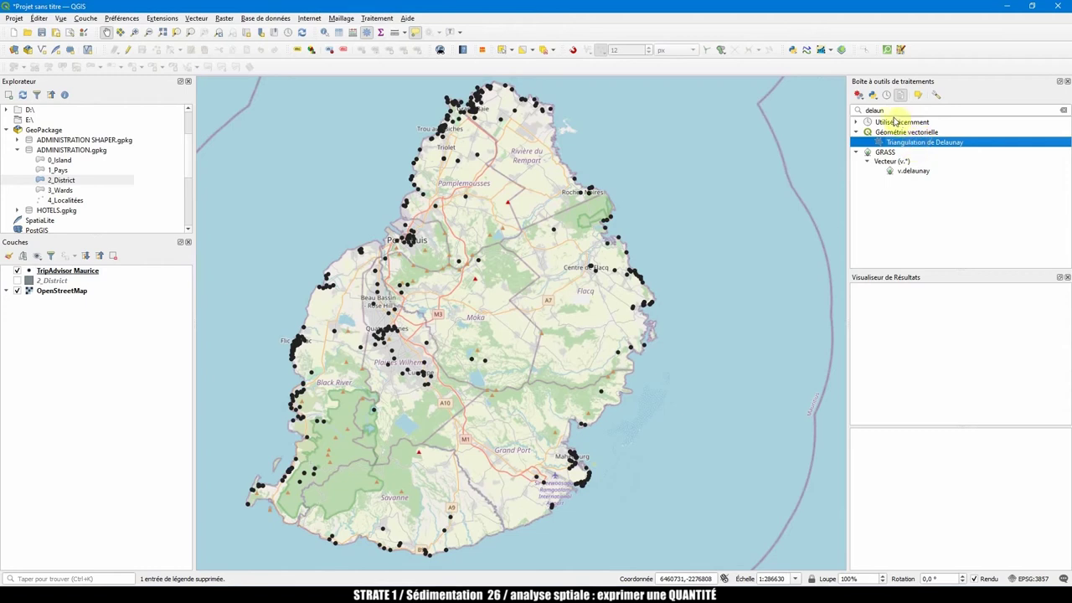
{"action": "left_click_drag", "start_coordinate": [899, 110], "coordinate": [853, 110]}
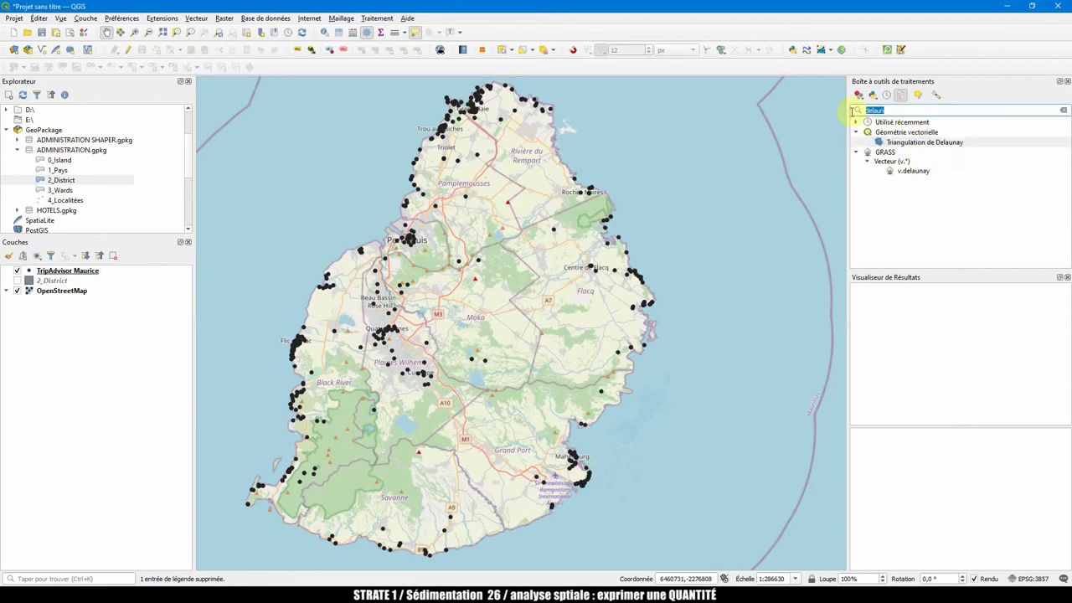
{"action": "type", "text": "vo"}
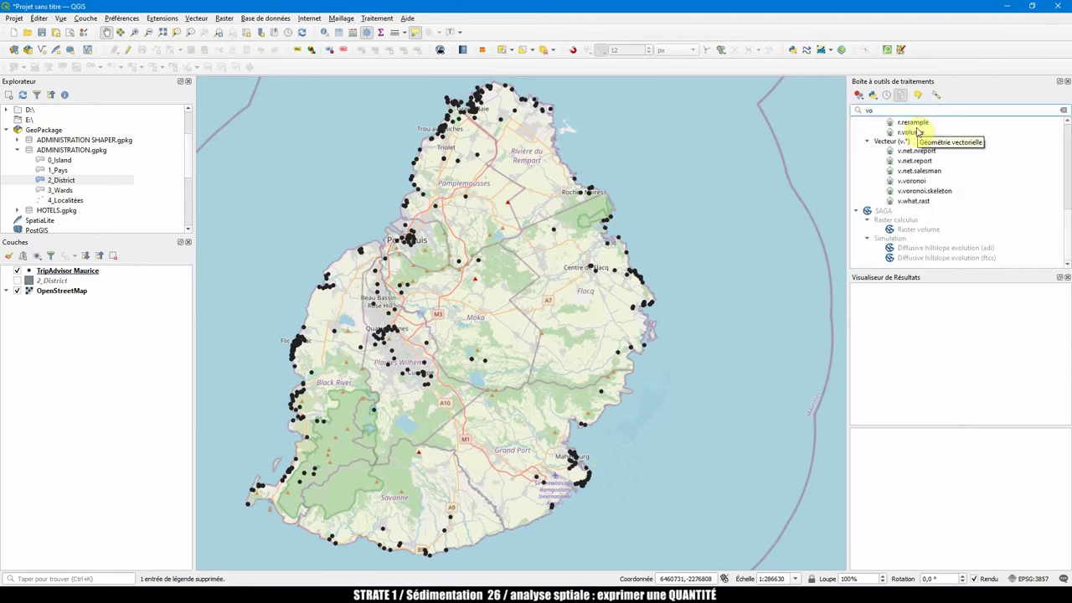
{"action": "type", "text": "ro"}
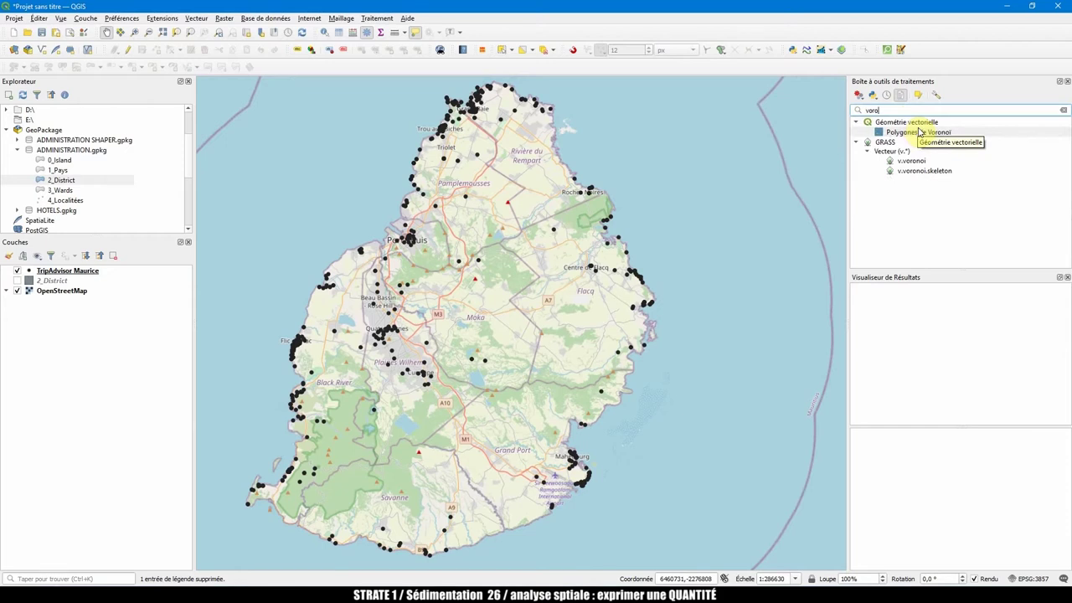
{"action": "double_click", "coordinate": [919, 132]}
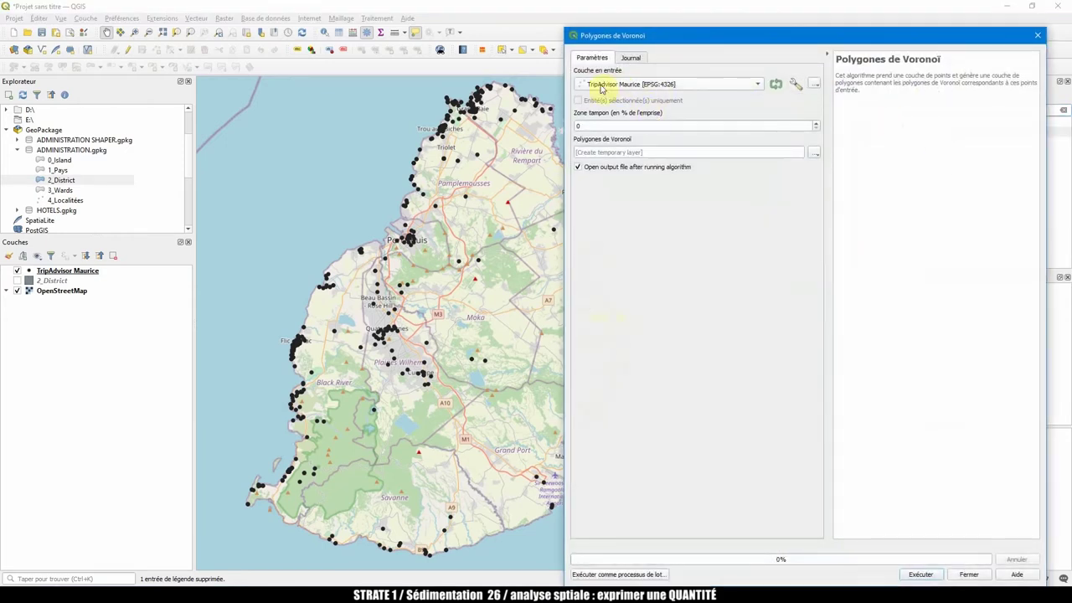
Generate temporary Voronoi polygons from TripAdvisor Maurice with a 0% buffer zone, and place the hotel layer above them.
{"action": "double_click", "coordinate": [578, 125]}
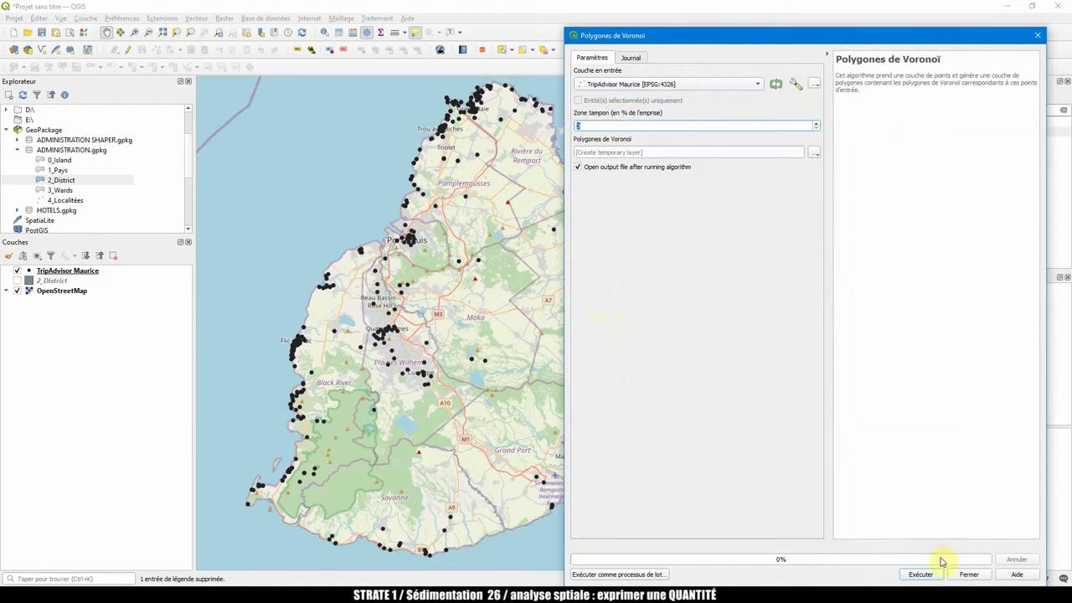
{"action": "left_click", "coordinate": [921, 575]}
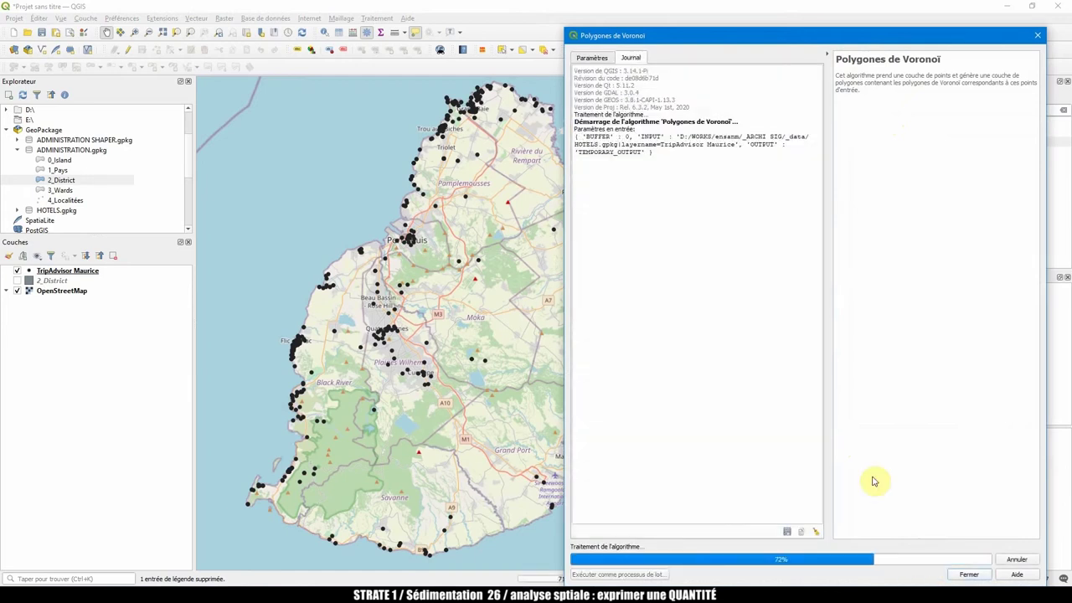
{"action": "left_click", "coordinate": [1037, 35]}
{"action": "left_click_drag", "start_coordinate": [92, 280], "coordinate": [76, 270]}
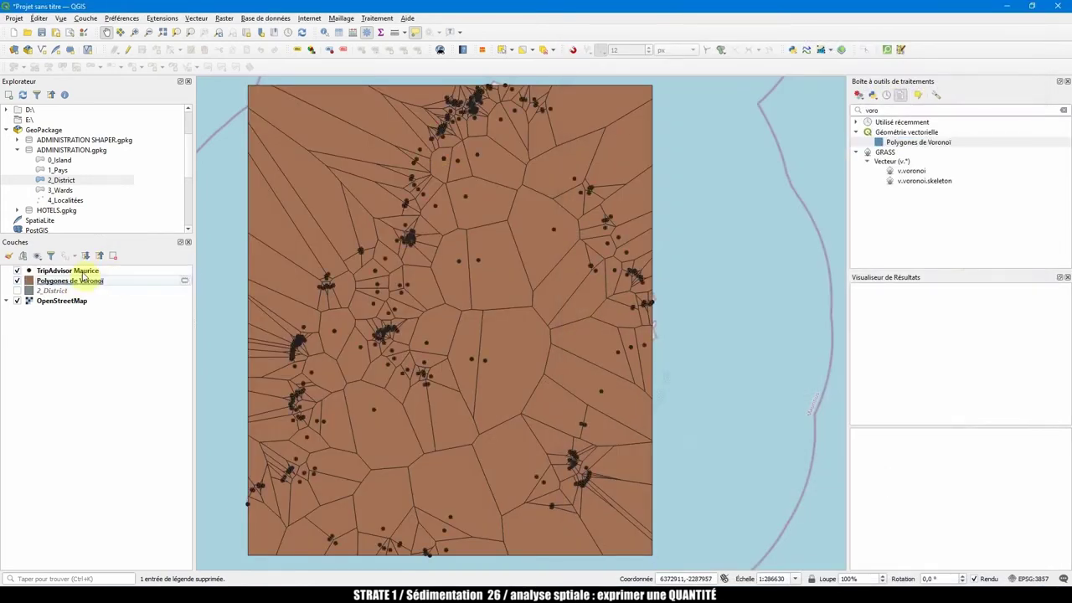
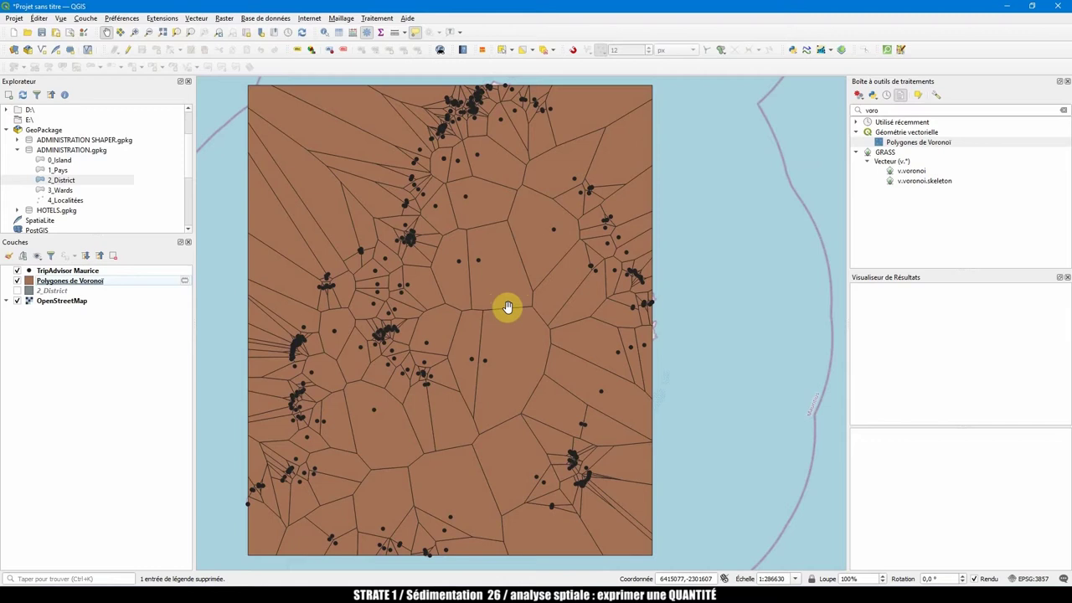
Add an integer field named area, computed with $area, to the Voronoi polygons' attribute table and sort the table by it in descending order.
{"action": "mouse_move", "coordinate": [507, 308]}
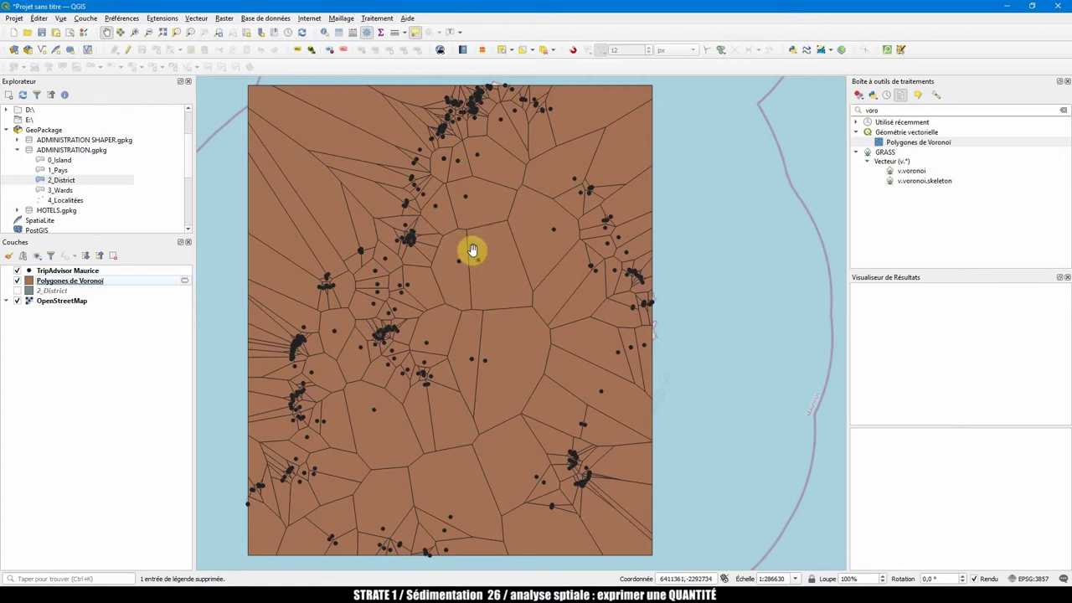
{"action": "right_click", "coordinate": [87, 285]}
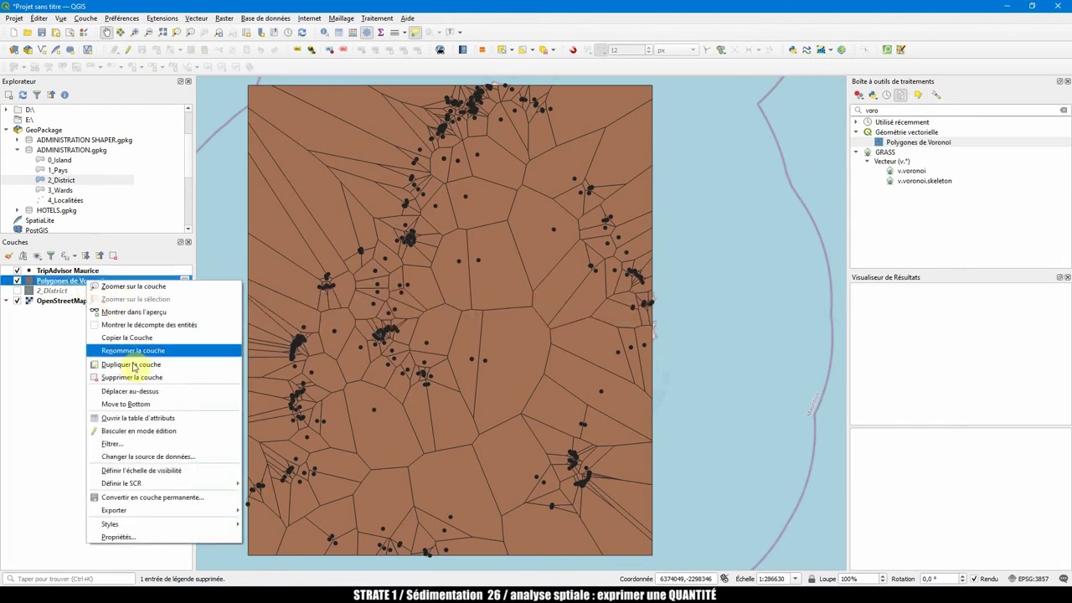
{"action": "left_click", "coordinate": [134, 417]}
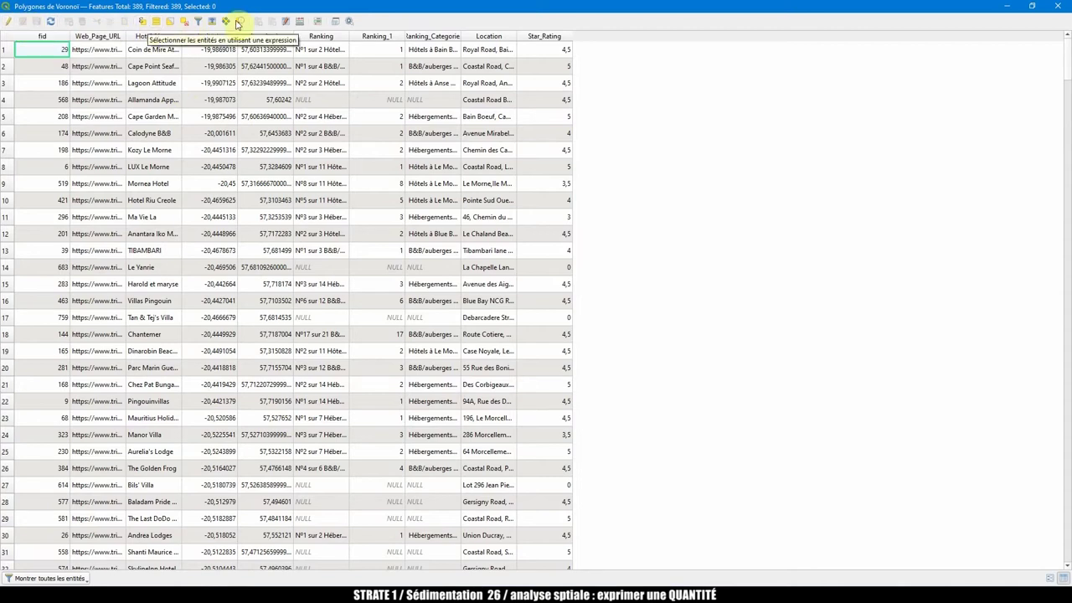
{"action": "left_click", "coordinate": [300, 21]}
{"action": "left_click", "coordinate": [387, 195]}
{"action": "left_click", "coordinate": [390, 299]}
{"action": "type", "text": "$area"}
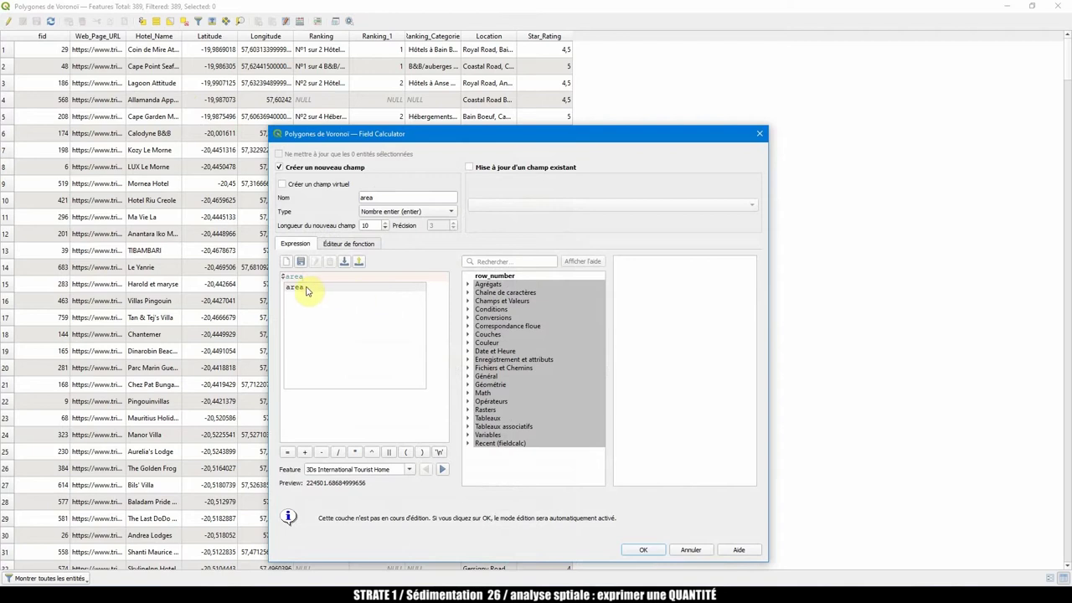
{"action": "left_click", "coordinate": [295, 289]}
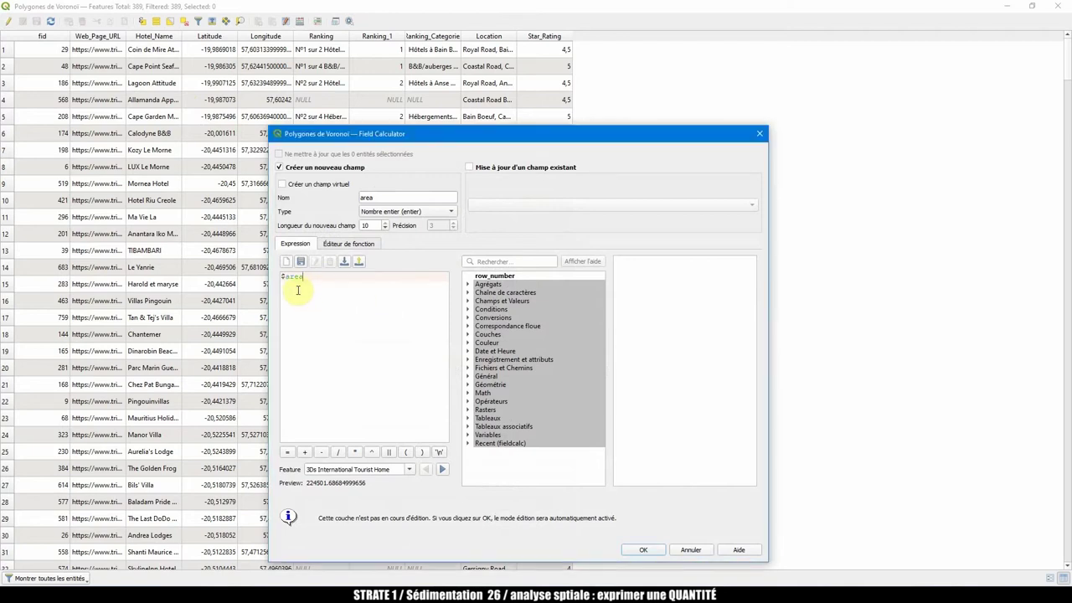
{"action": "left_click", "coordinate": [643, 553]}
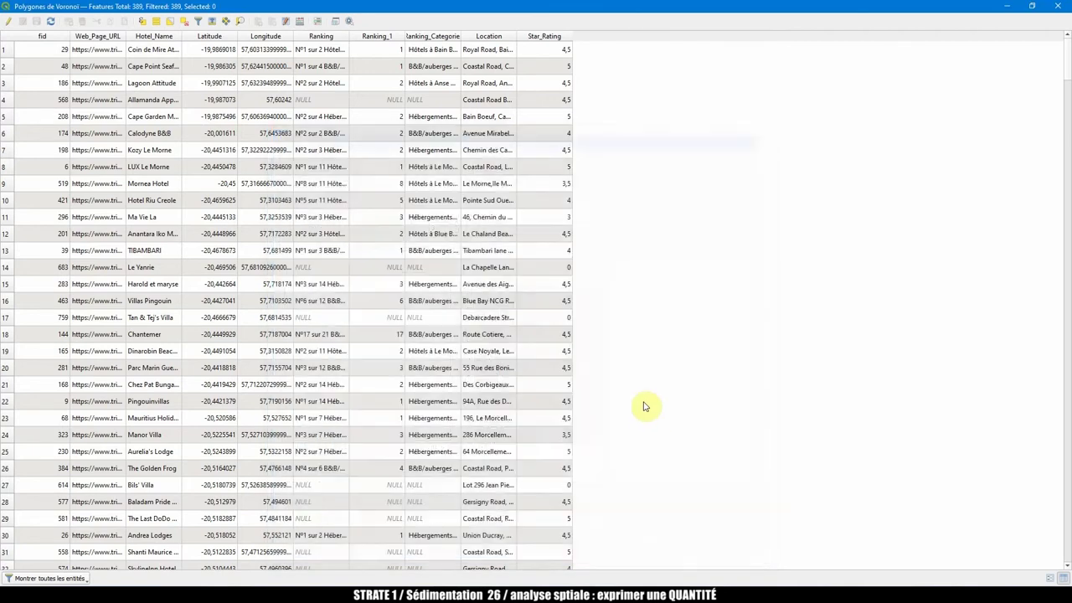
{"action": "left_click", "coordinate": [616, 54]}
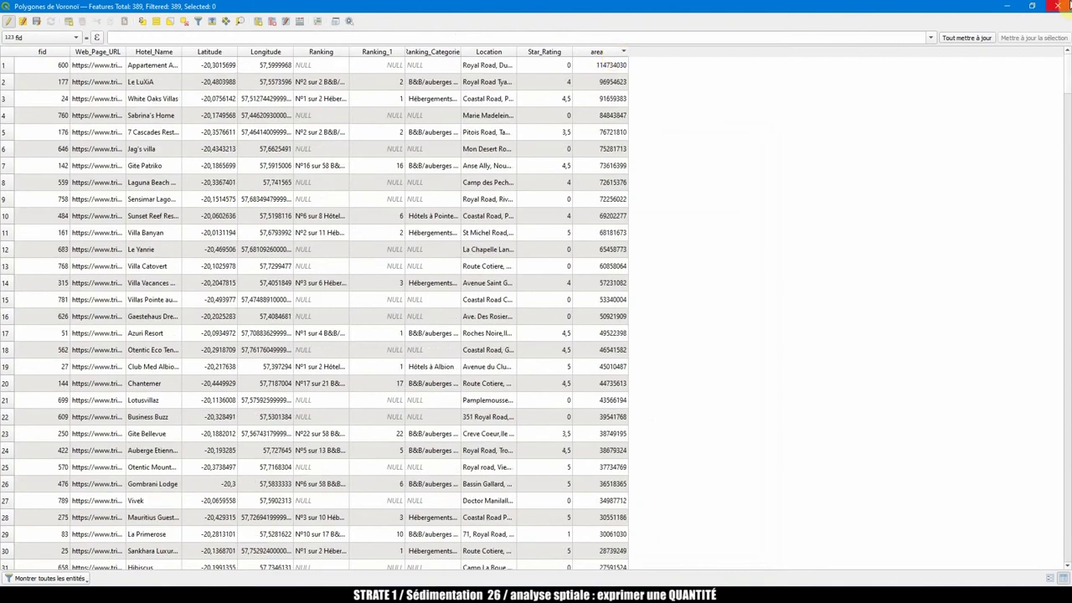
{"action": "left_click", "coordinate": [1058, 6]}
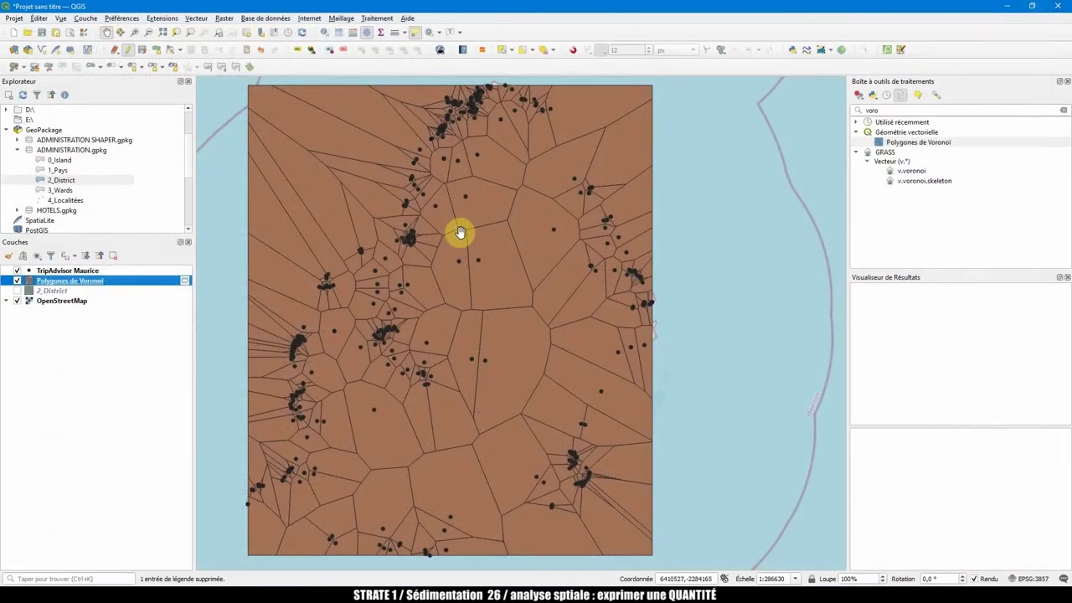
Apply graduated symbology on area to the Voronoi polygons, using 10 Nombre égal (Quantile) classes and an inverted red ramp.
{"action": "double_click", "coordinate": [32, 283]}
{"action": "left_click", "coordinate": [846, 26]}
{"action": "left_click", "coordinate": [712, 43]}
{"action": "left_click", "coordinate": [863, 42]}
{"action": "left_click", "coordinate": [760, 110]}
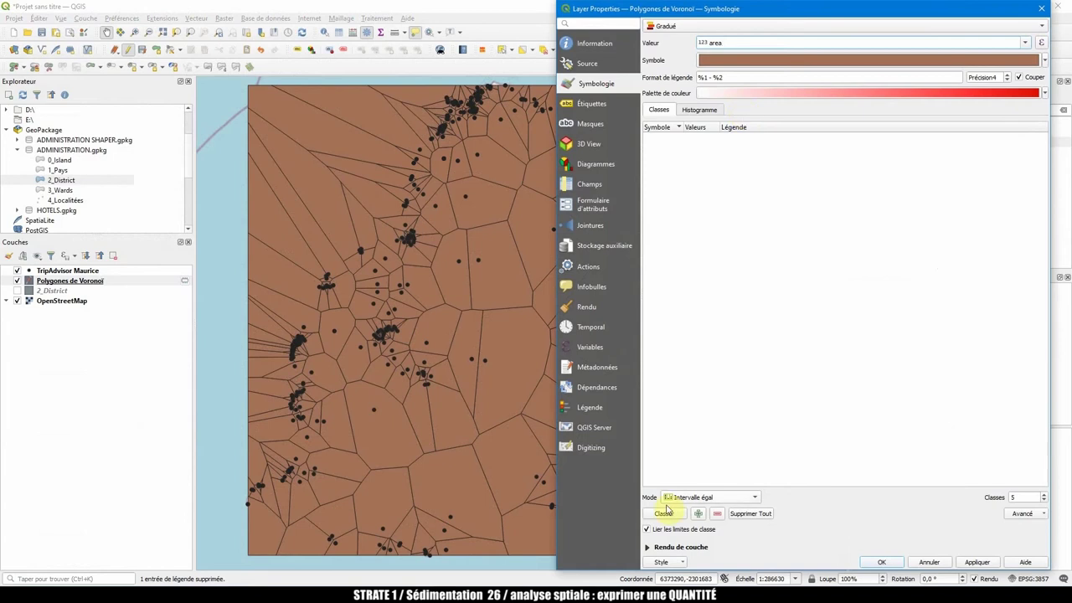
{"action": "left_click", "coordinate": [664, 514]}
{"action": "type", "text": "10"}
{"action": "left_click", "coordinate": [977, 562]}
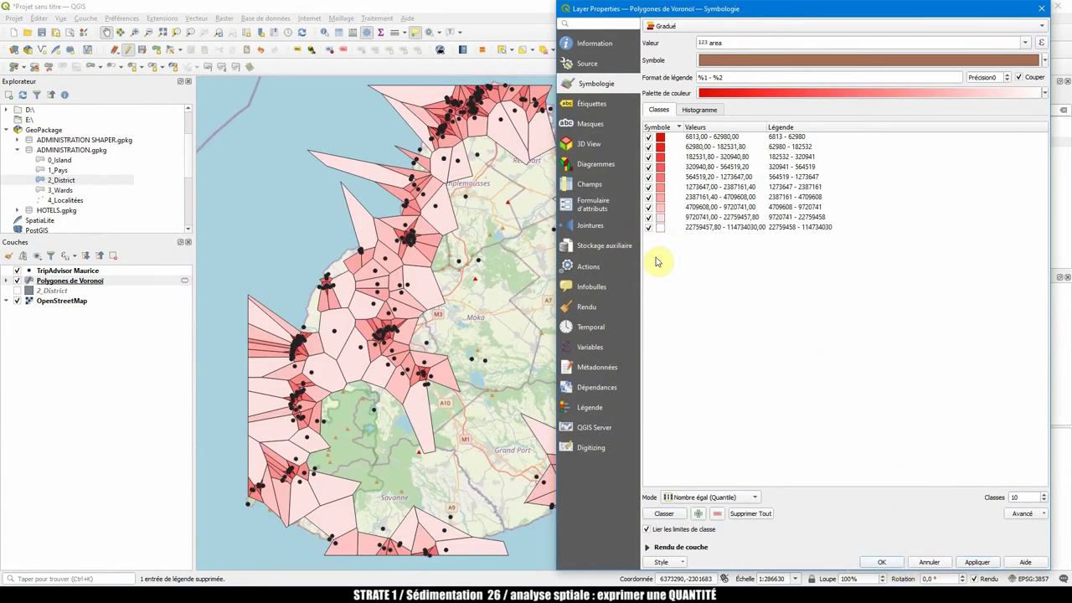
{"action": "left_click", "coordinate": [977, 562]}
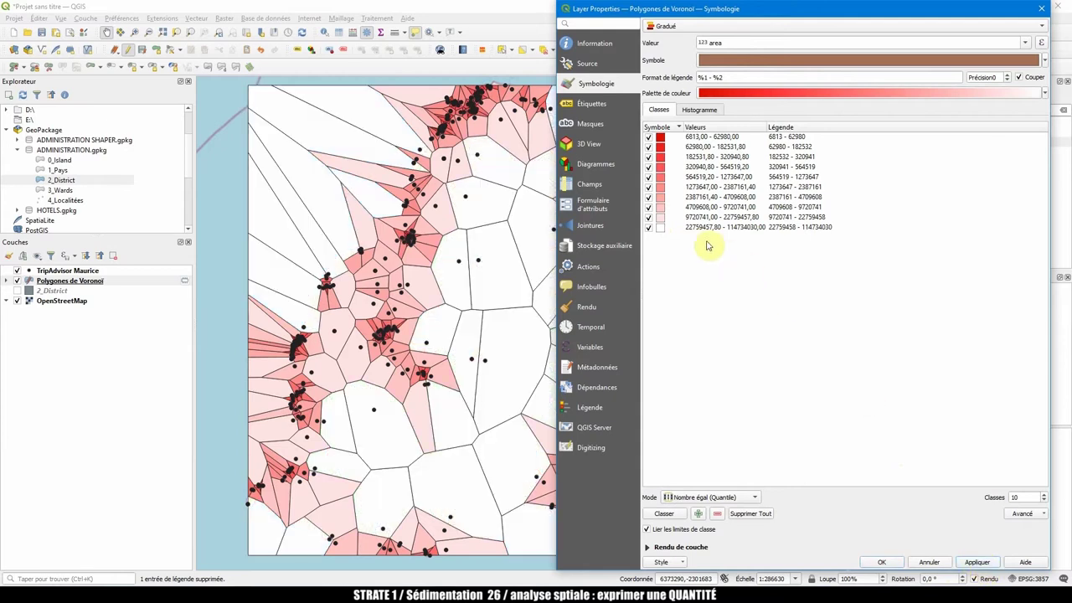
Set the fill style of the largest area class to Pas de remplissage and apply the symbology to the Voronoi layer.
{"action": "left_click", "coordinate": [660, 228]}
{"action": "double_click", "coordinate": [660, 231]}
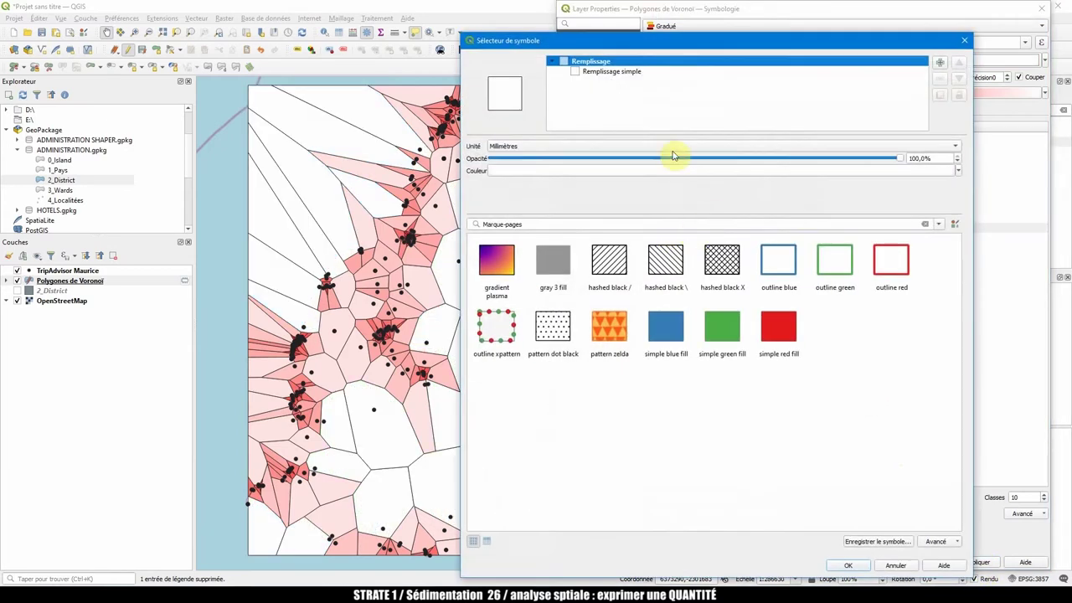
{"action": "left_click", "coordinate": [620, 72]}
{"action": "left_click", "coordinate": [626, 189]}
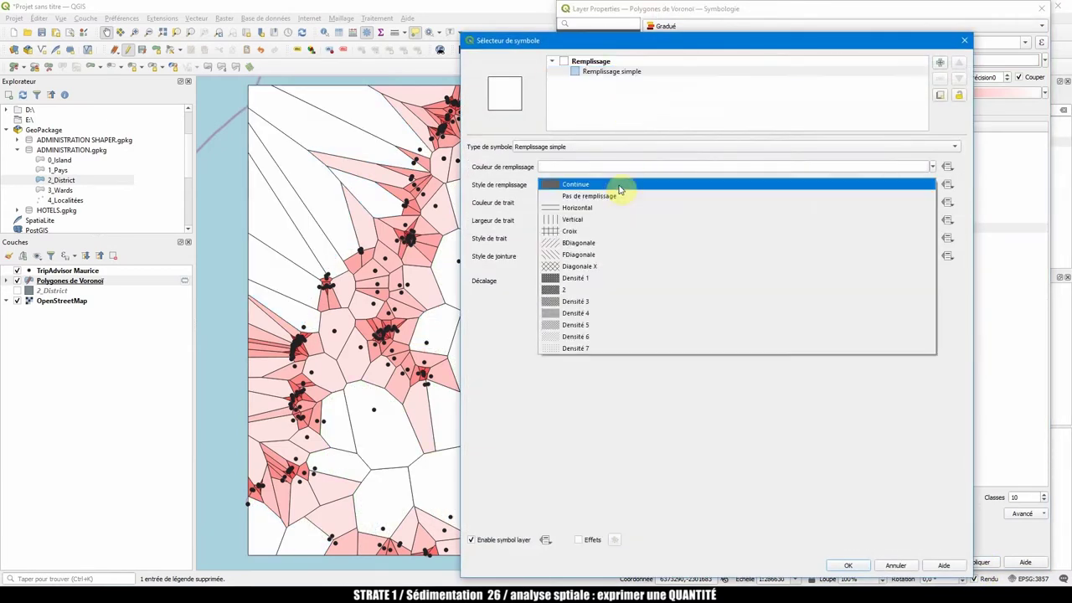
{"action": "left_click", "coordinate": [612, 196]}
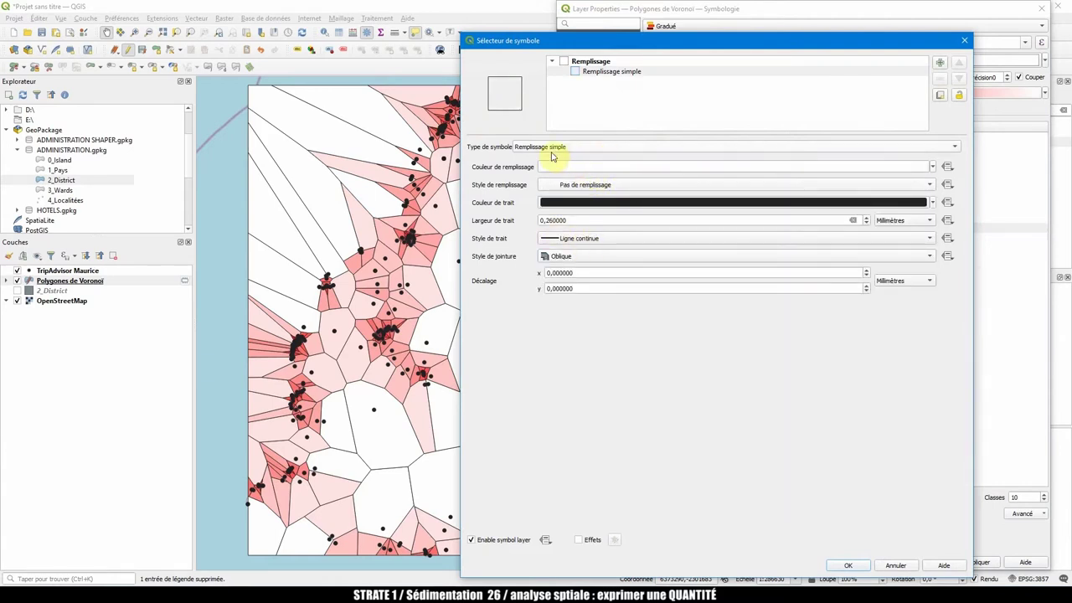
{"action": "left_click", "coordinate": [850, 564]}
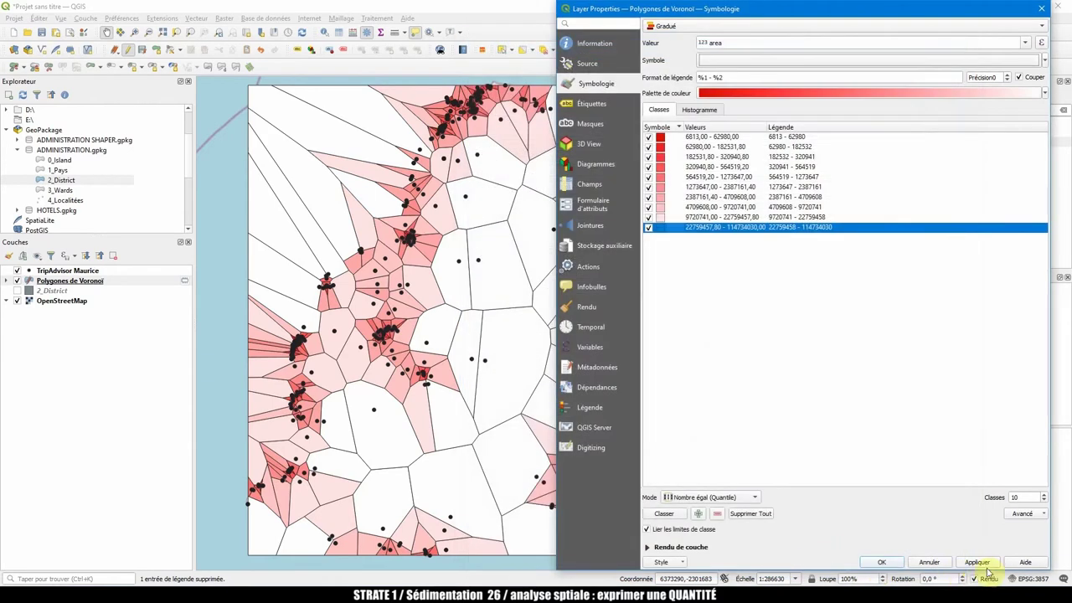
{"action": "left_click", "coordinate": [977, 562]}
{"action": "left_click", "coordinate": [882, 562]}
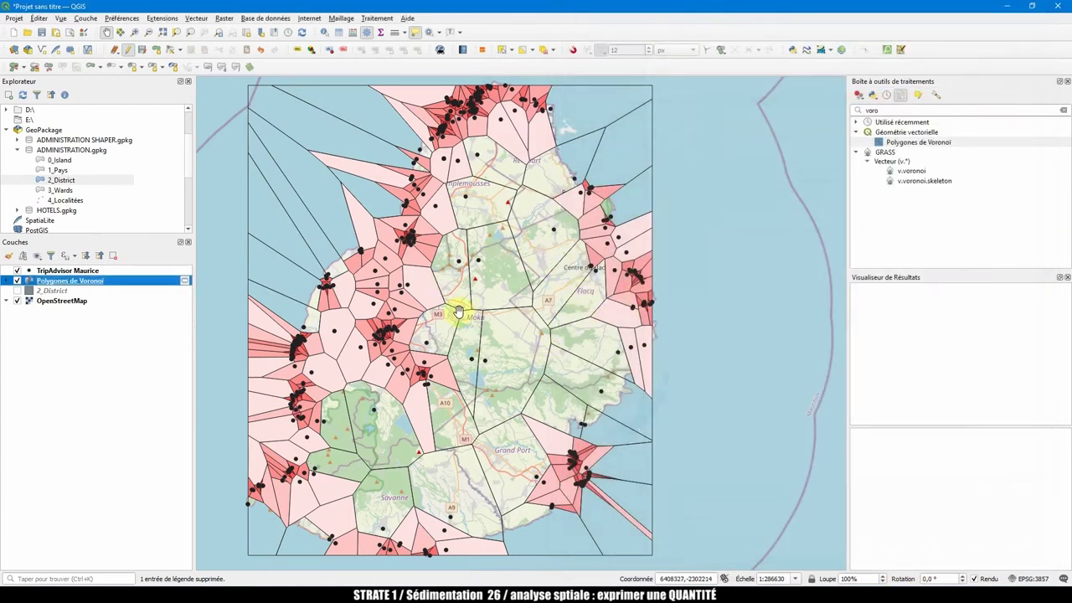
Examine the graduated Voronoi cells with the hotel points hidden and shown again, including a close look at the island's northwest coast.
{"action": "mouse_move", "coordinate": [557, 296]}
{"action": "left_click", "coordinate": [17, 271]}
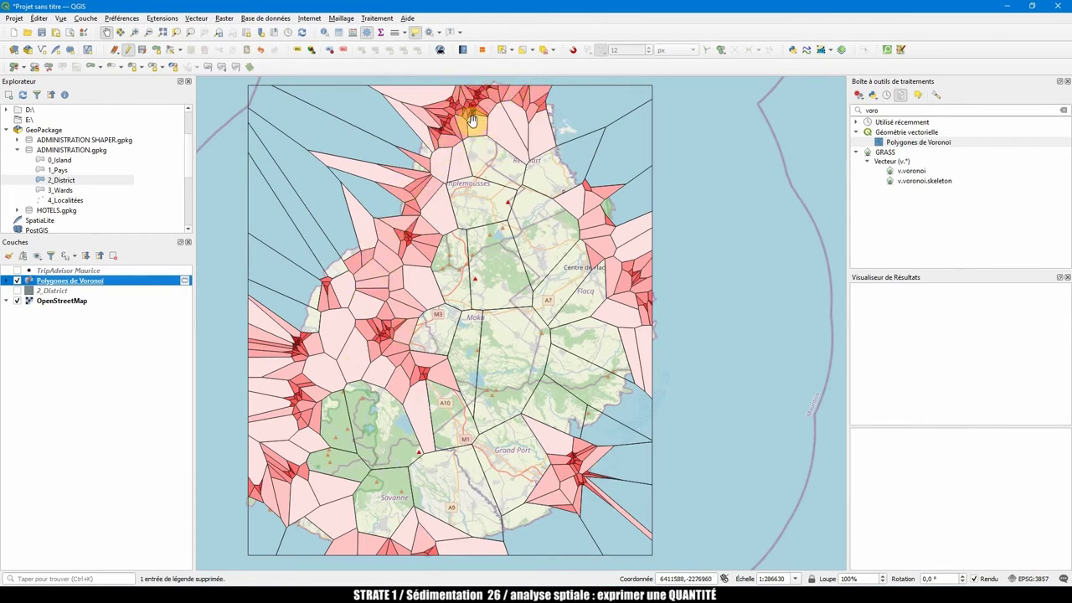
{"action": "left_click", "coordinate": [18, 271]}
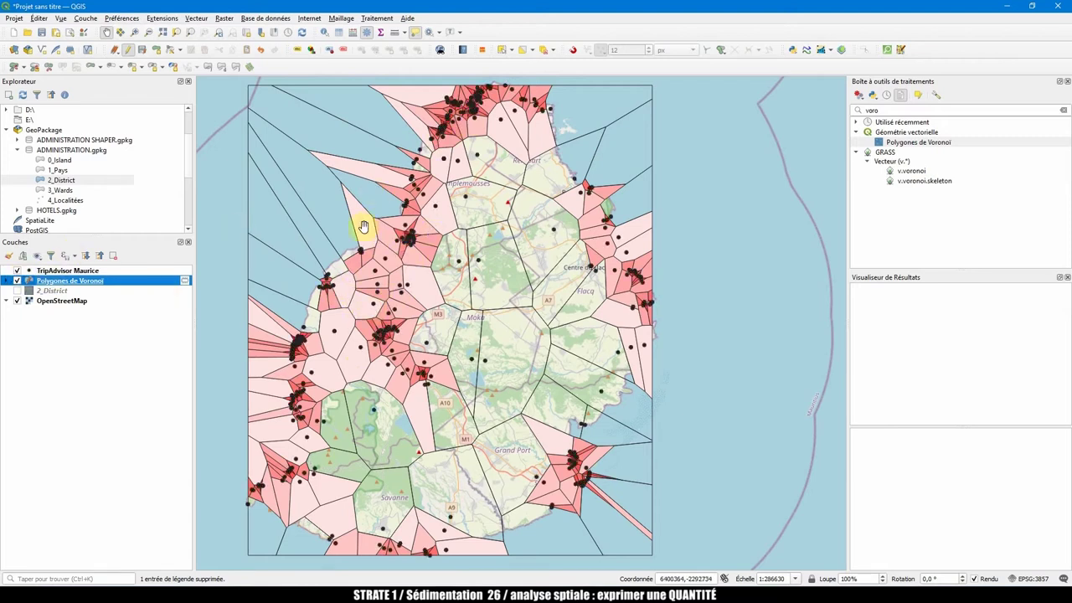
{"action": "scroll", "coordinate": [323, 275], "scroll_direction": "up", "scroll_amount": 1}
{"action": "left_click_drag", "start_coordinate": [259, 270], "coordinate": [466, 327]}
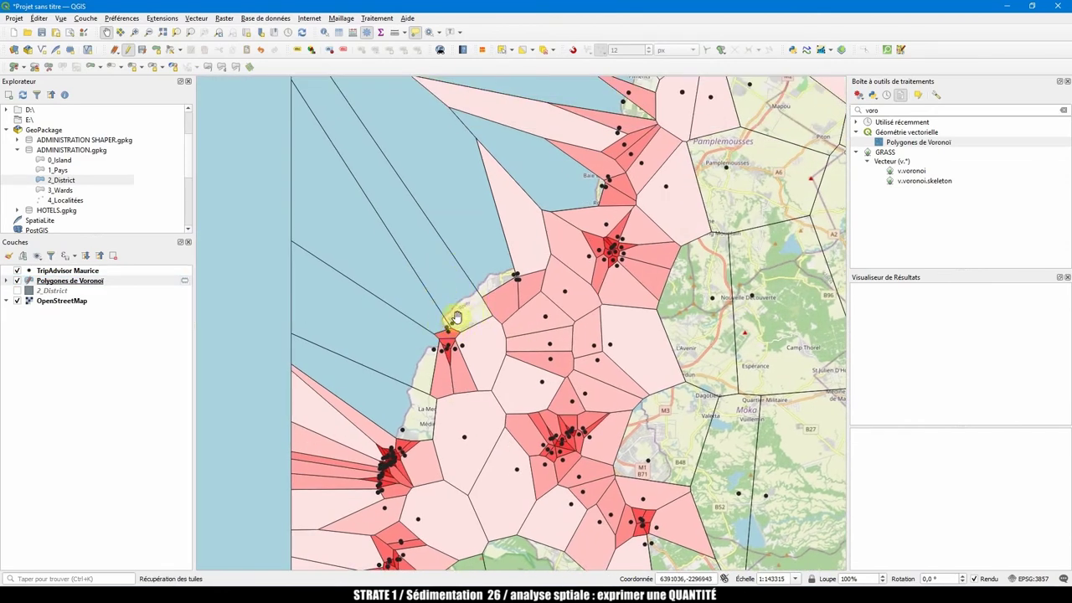
{"action": "left_click_drag", "start_coordinate": [455, 322], "coordinate": [455, 376]}
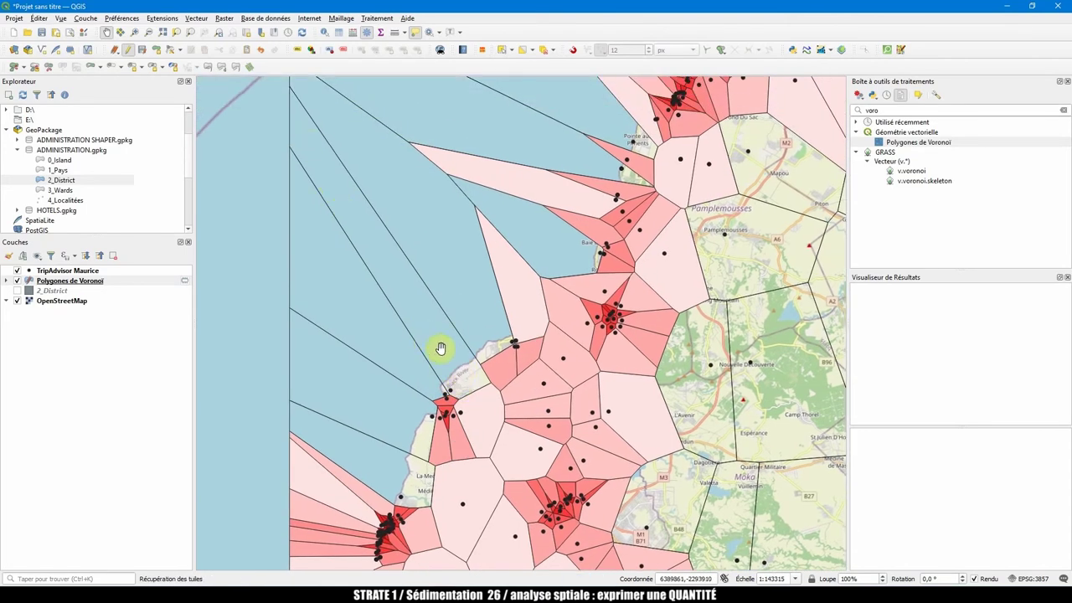